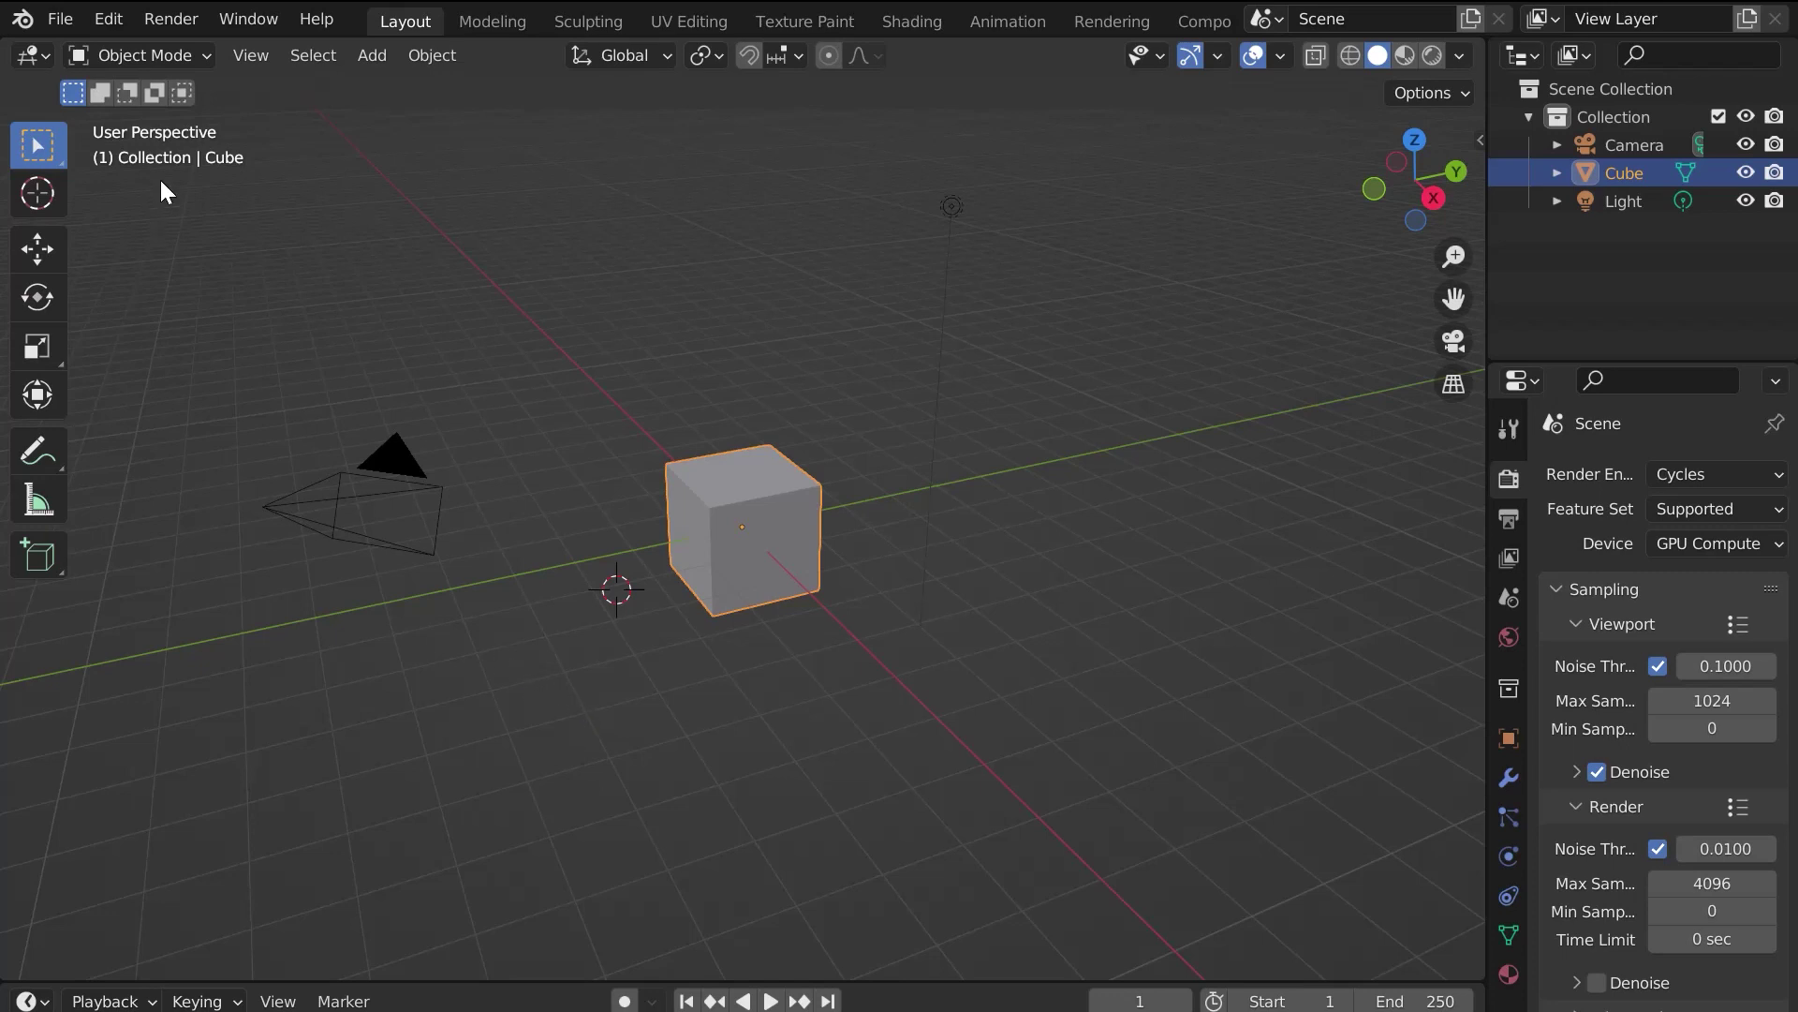
Step: Open Blender Preferences and show the Add-ons section
{"action": "left_click", "coordinate": [117, 24]}
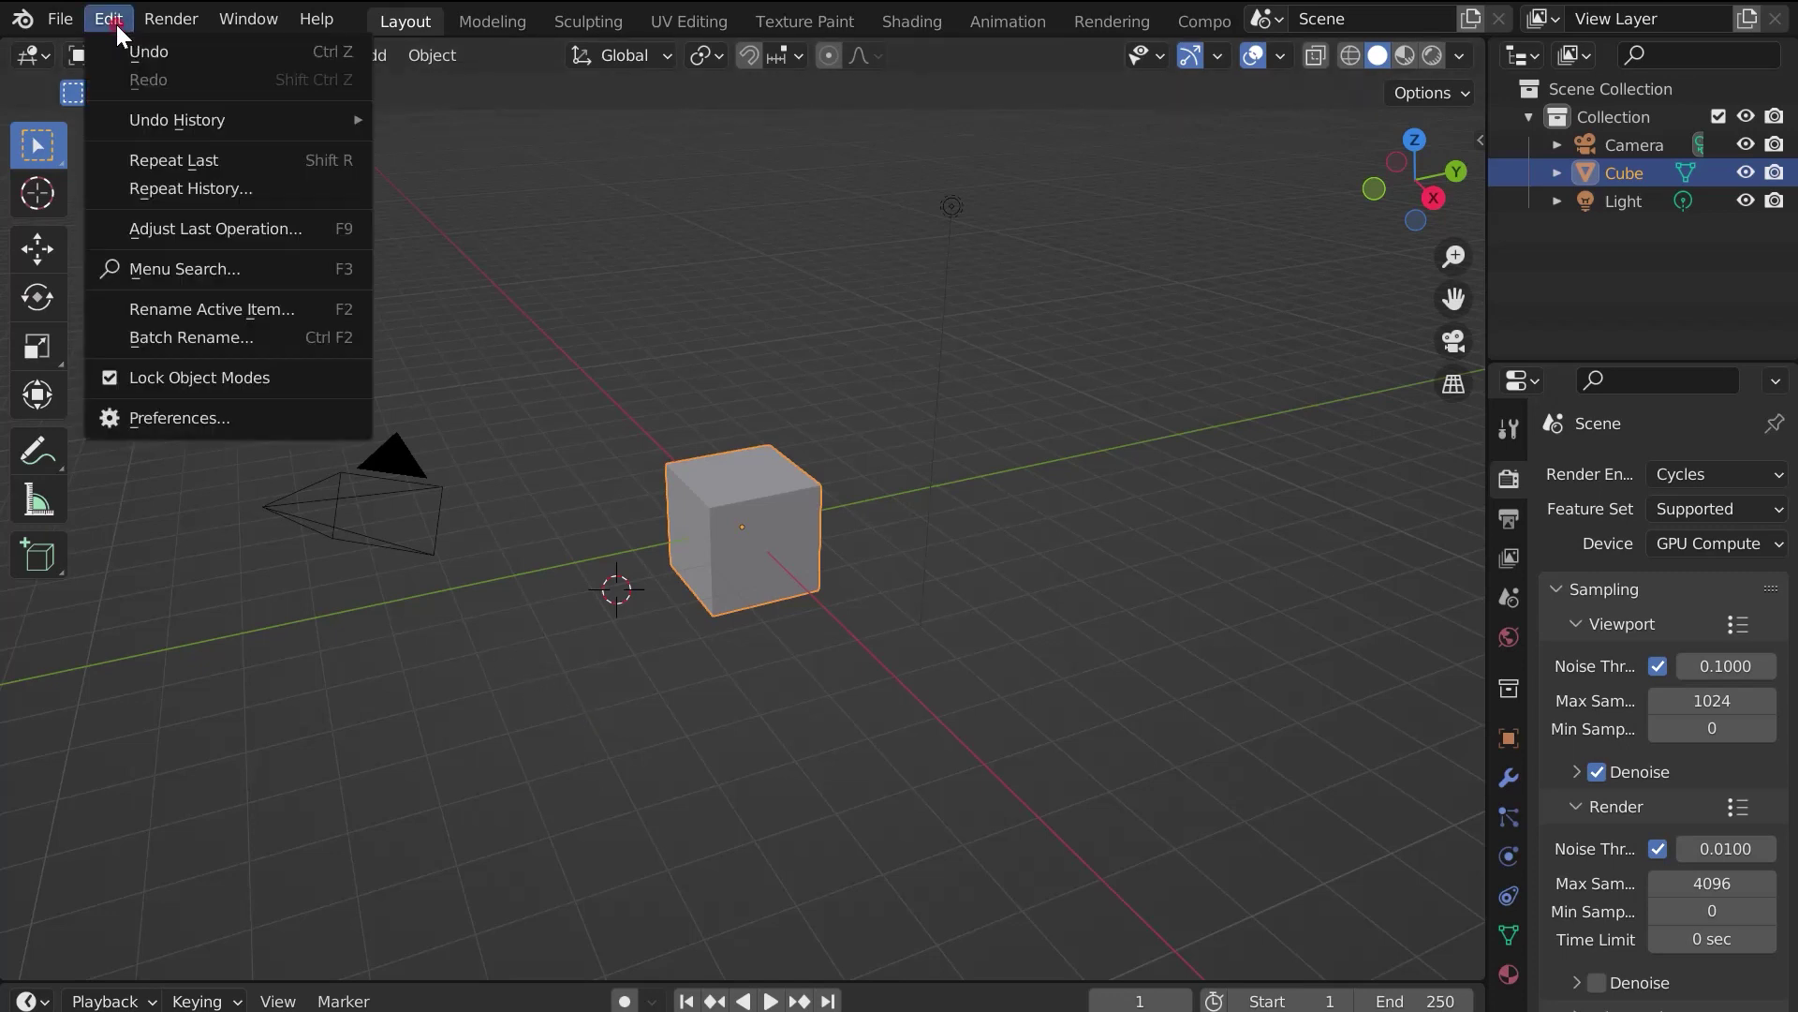
{"action": "left_click", "coordinate": [194, 421]}
{"action": "left_click_drag", "start_coordinate": [155, 34], "coordinate": [710, 113]}
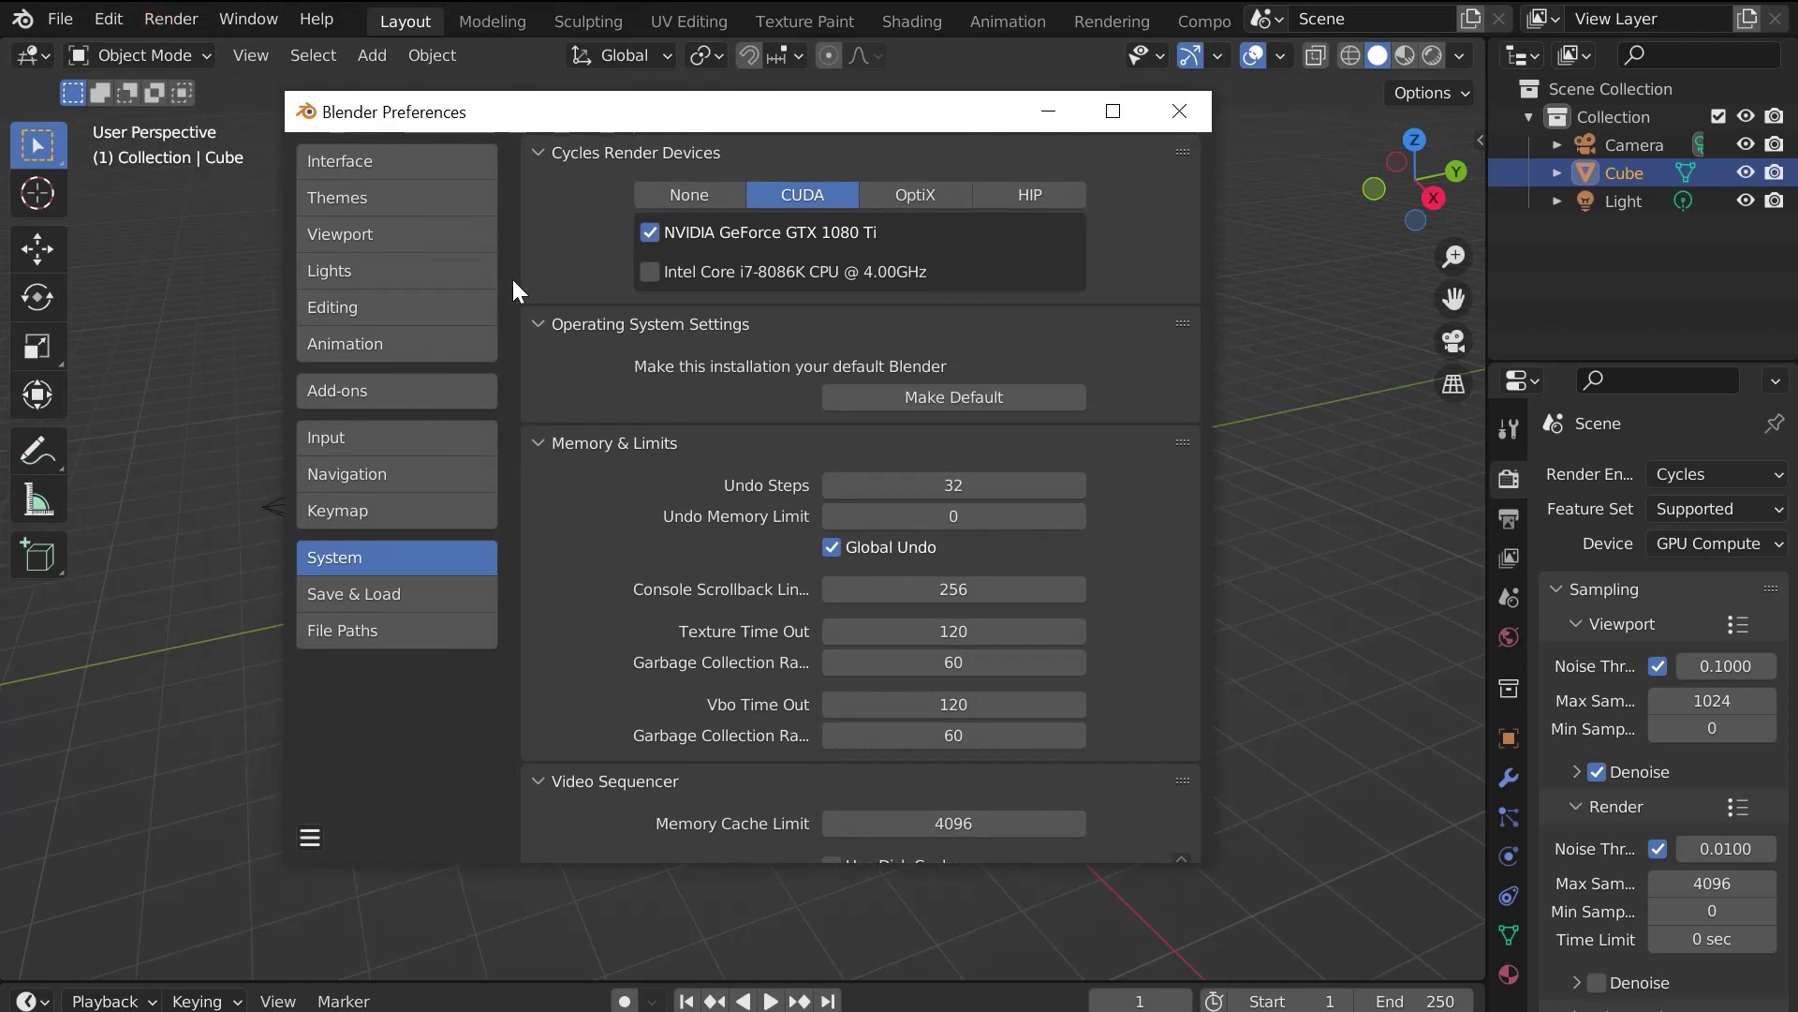
{"action": "left_click", "coordinate": [389, 390]}
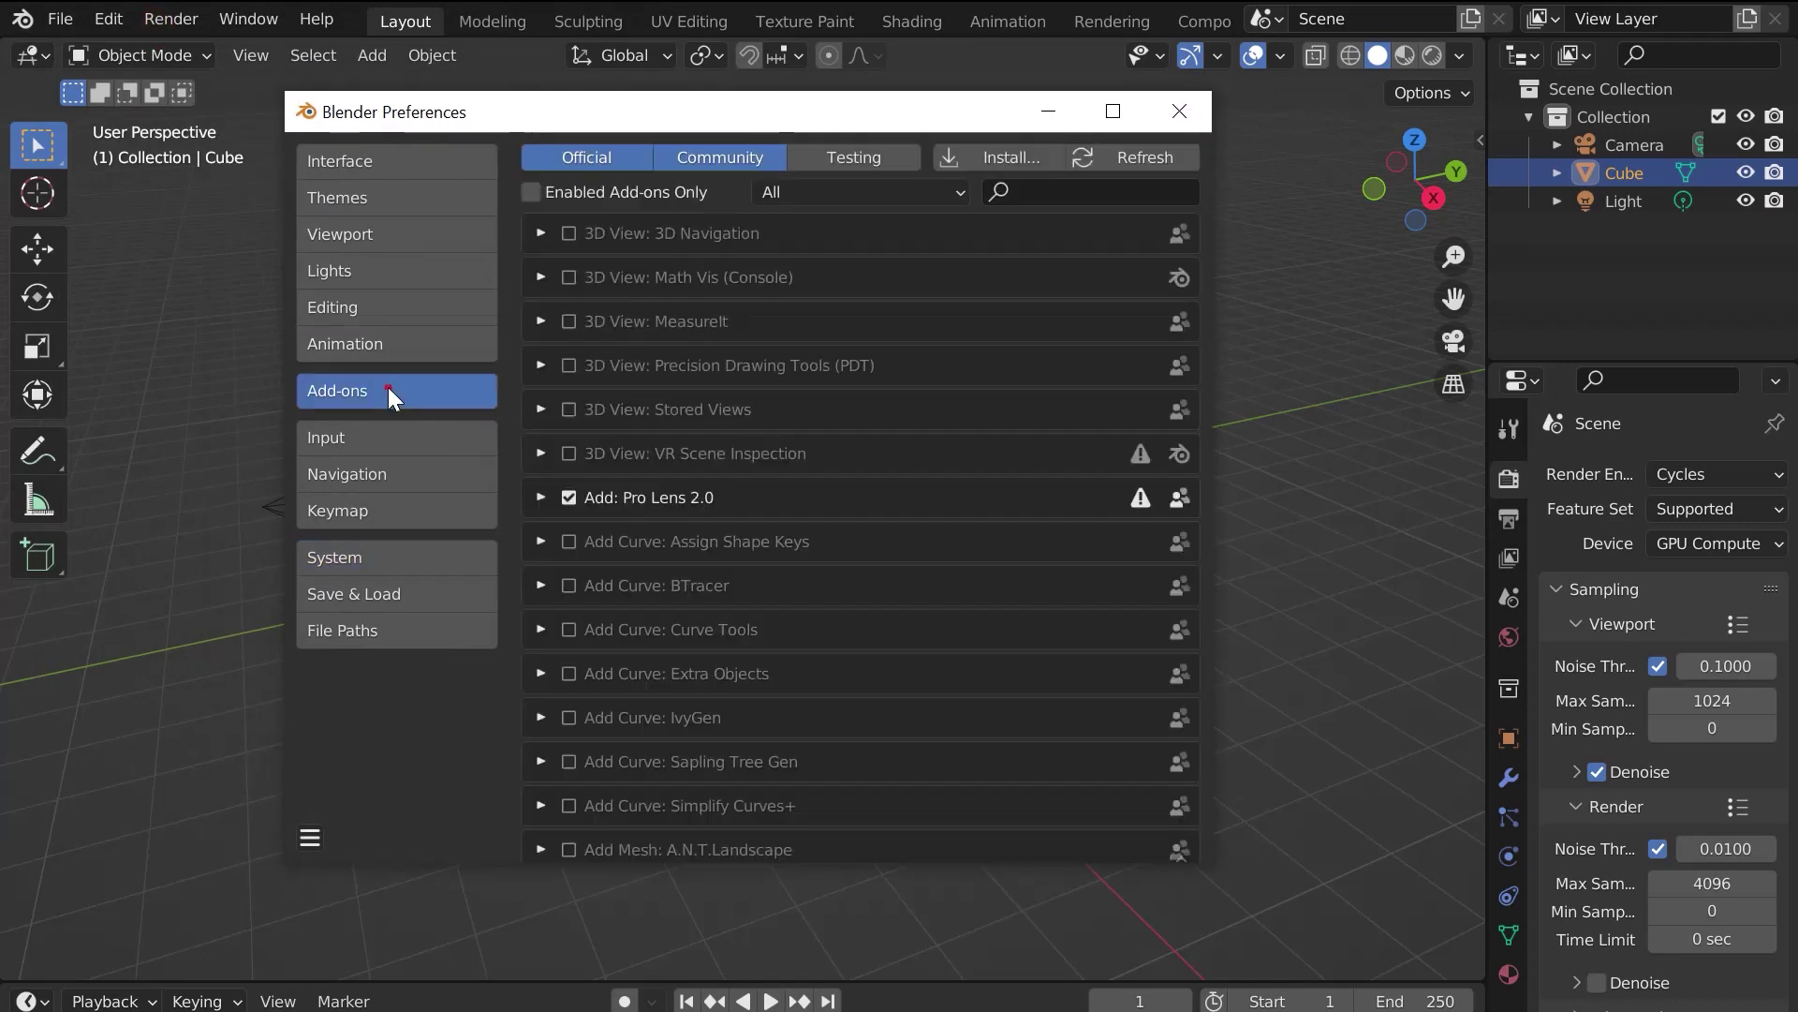
Step: Install Vegetation_V5_Addon.zip, enable Generic: Vegetation and expand its preferences
{"action": "left_click", "coordinate": [992, 156]}
{"action": "left_click", "coordinate": [660, 254]}
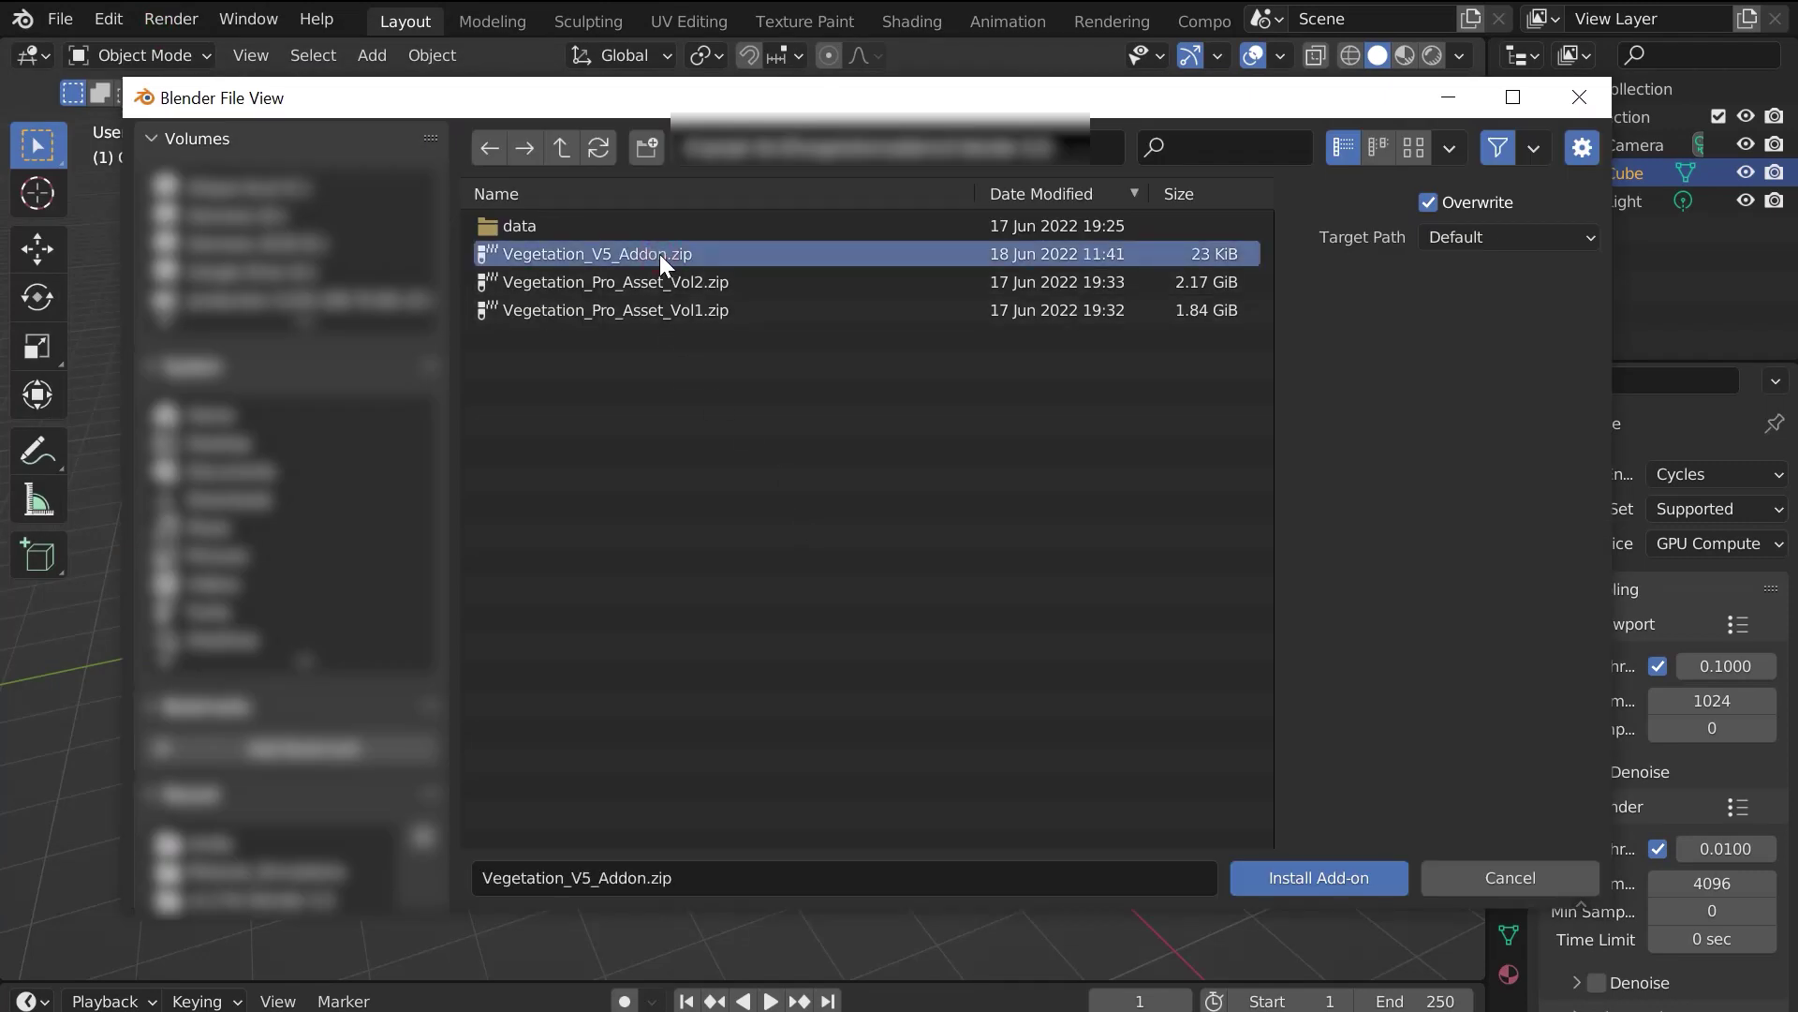
{"action": "left_click", "coordinate": [1292, 877]}
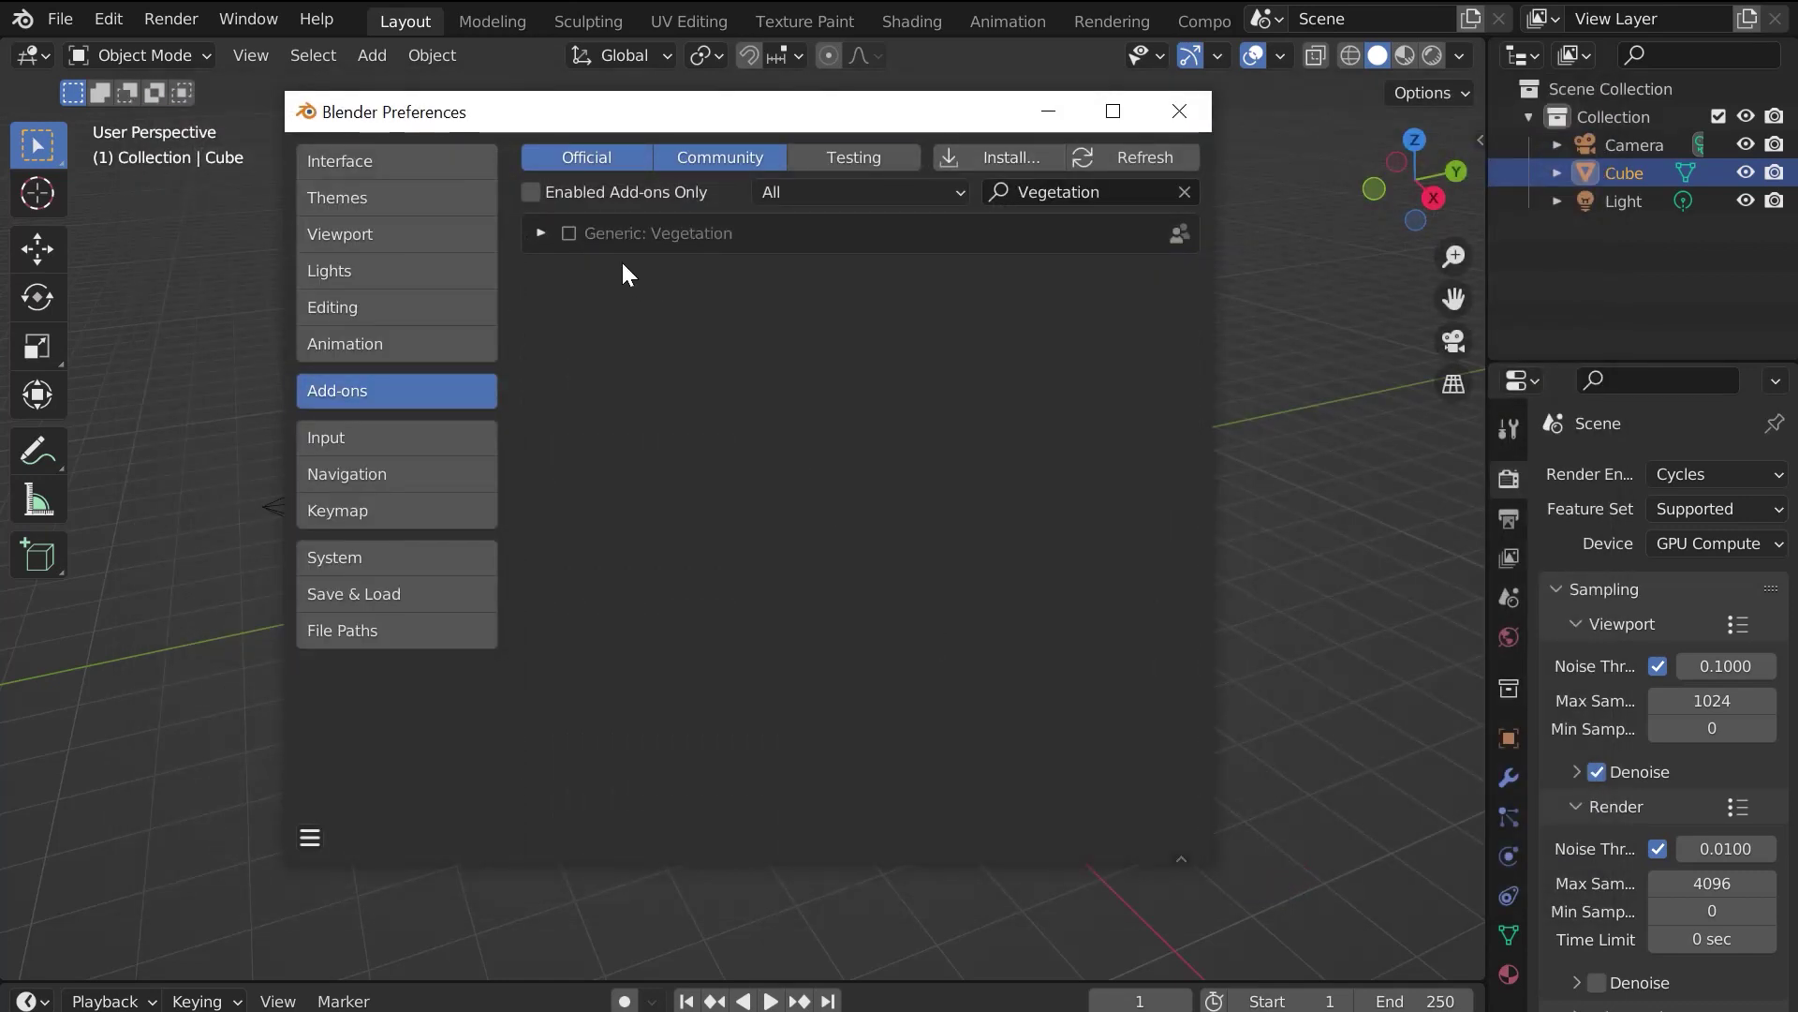
{"action": "left_click", "coordinate": [568, 233]}
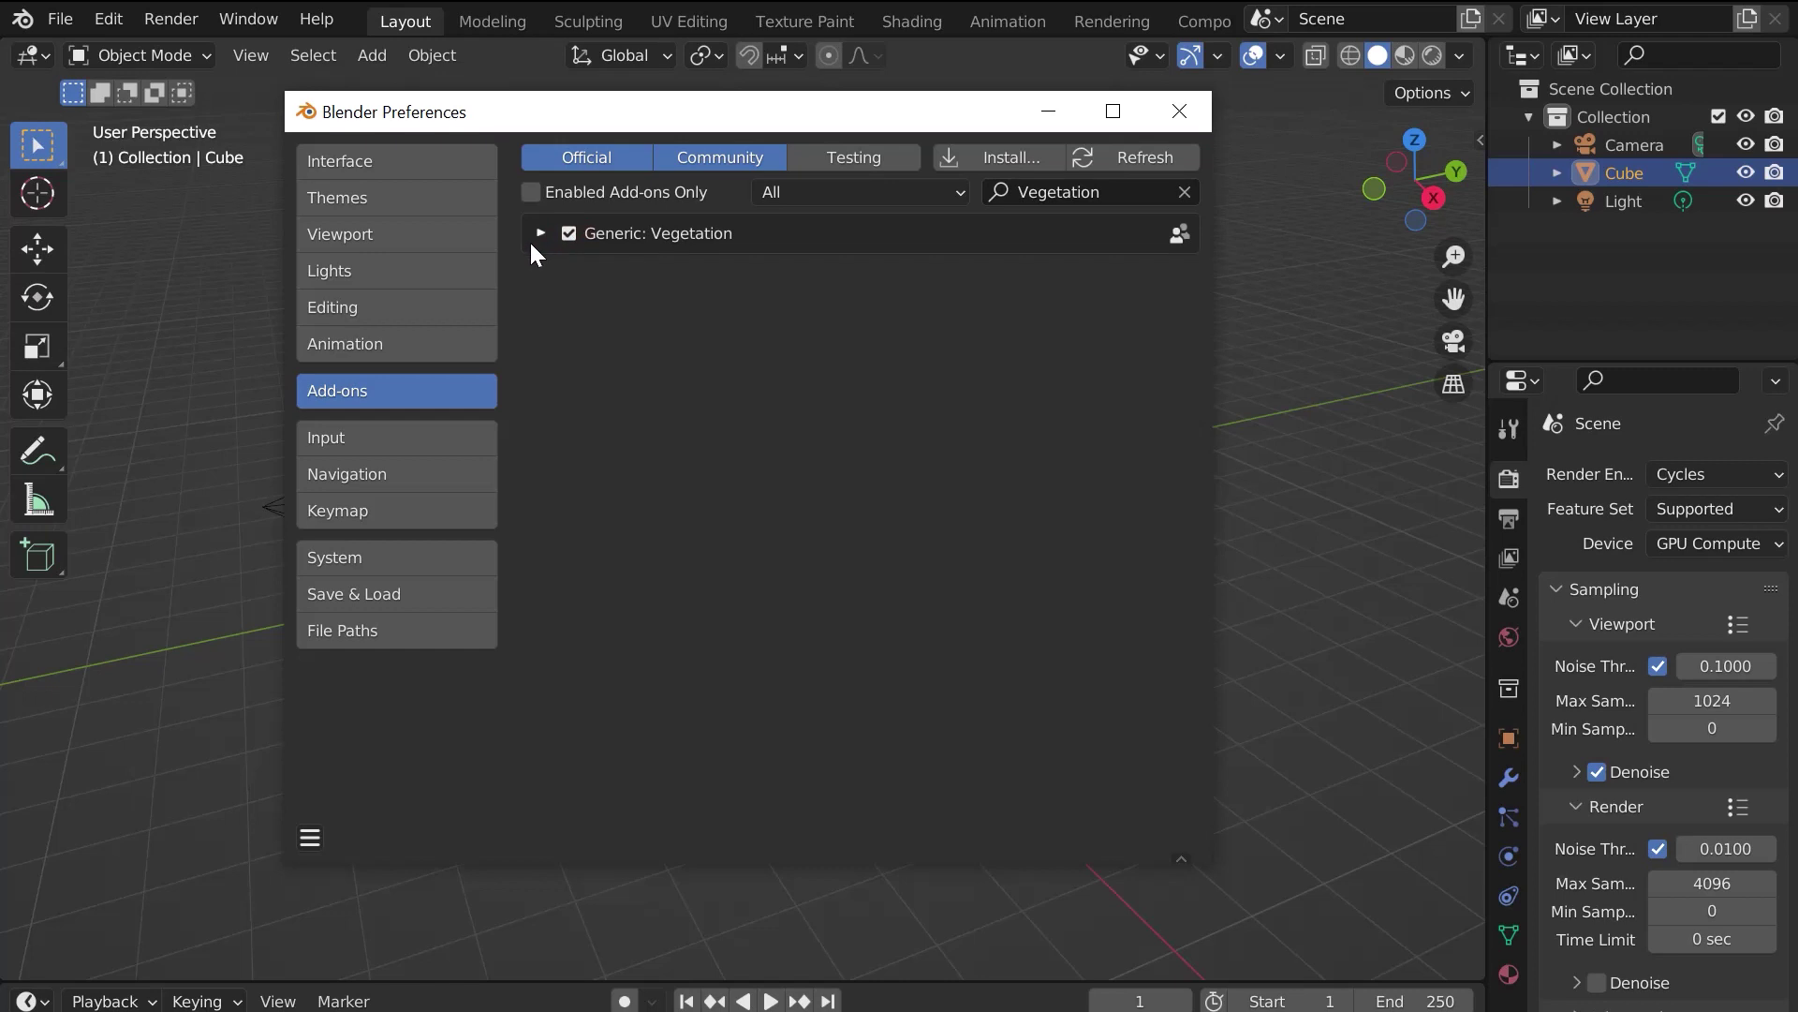
{"action": "left_click", "coordinate": [542, 235]}
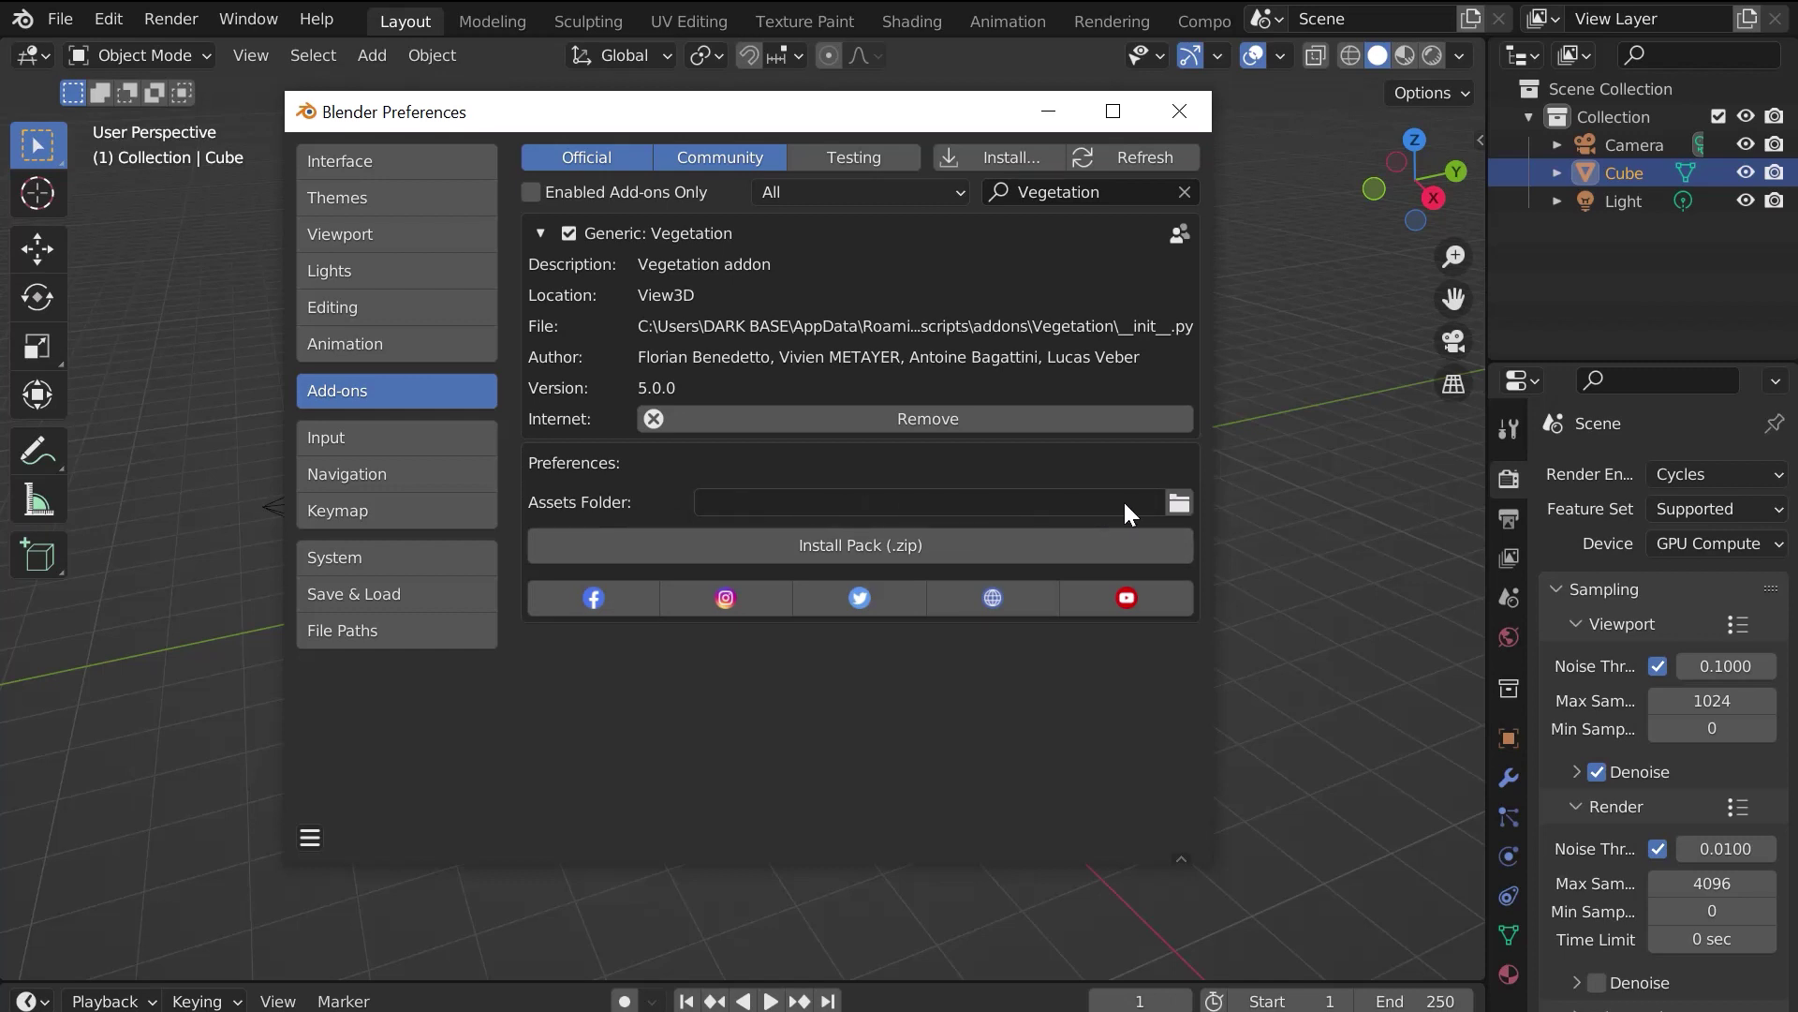
Step: Set the Assets Folder to E:\asset3d\ and install the Vegetation_Pro_Asset_Vol1.zip pack
{"action": "left_click", "coordinate": [1178, 501]}
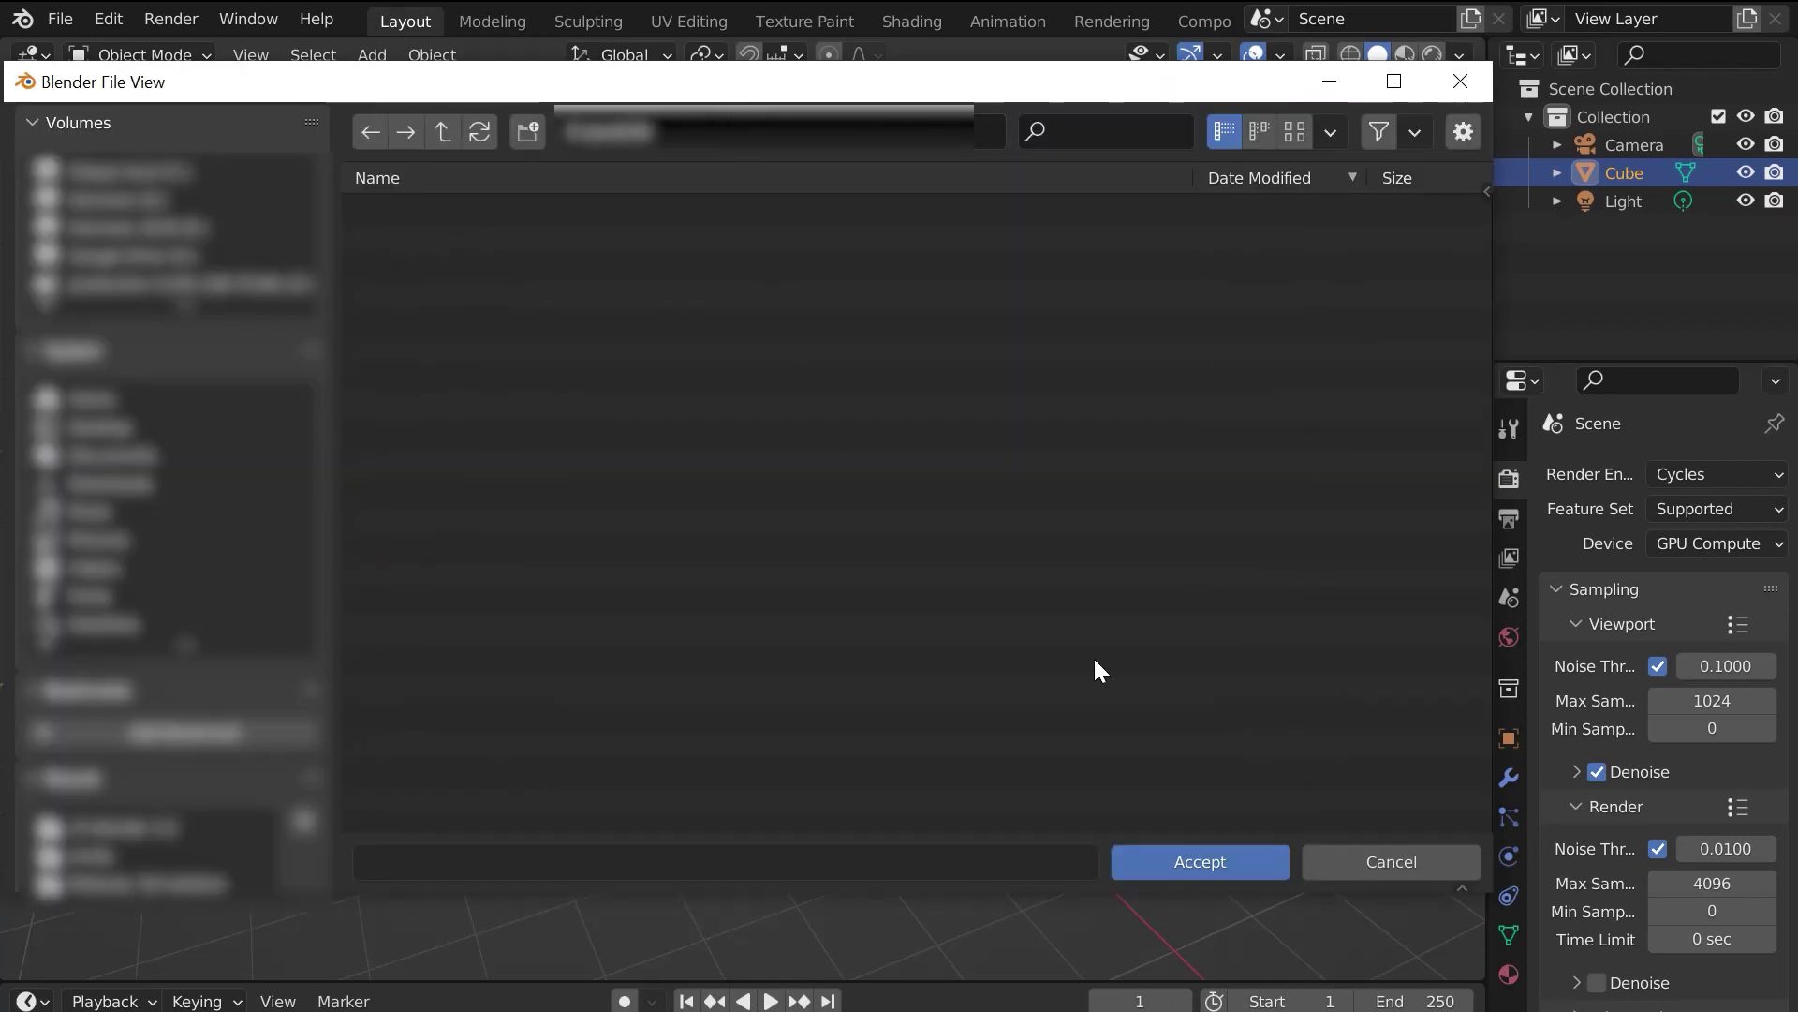
{"action": "left_click", "coordinate": [1203, 864]}
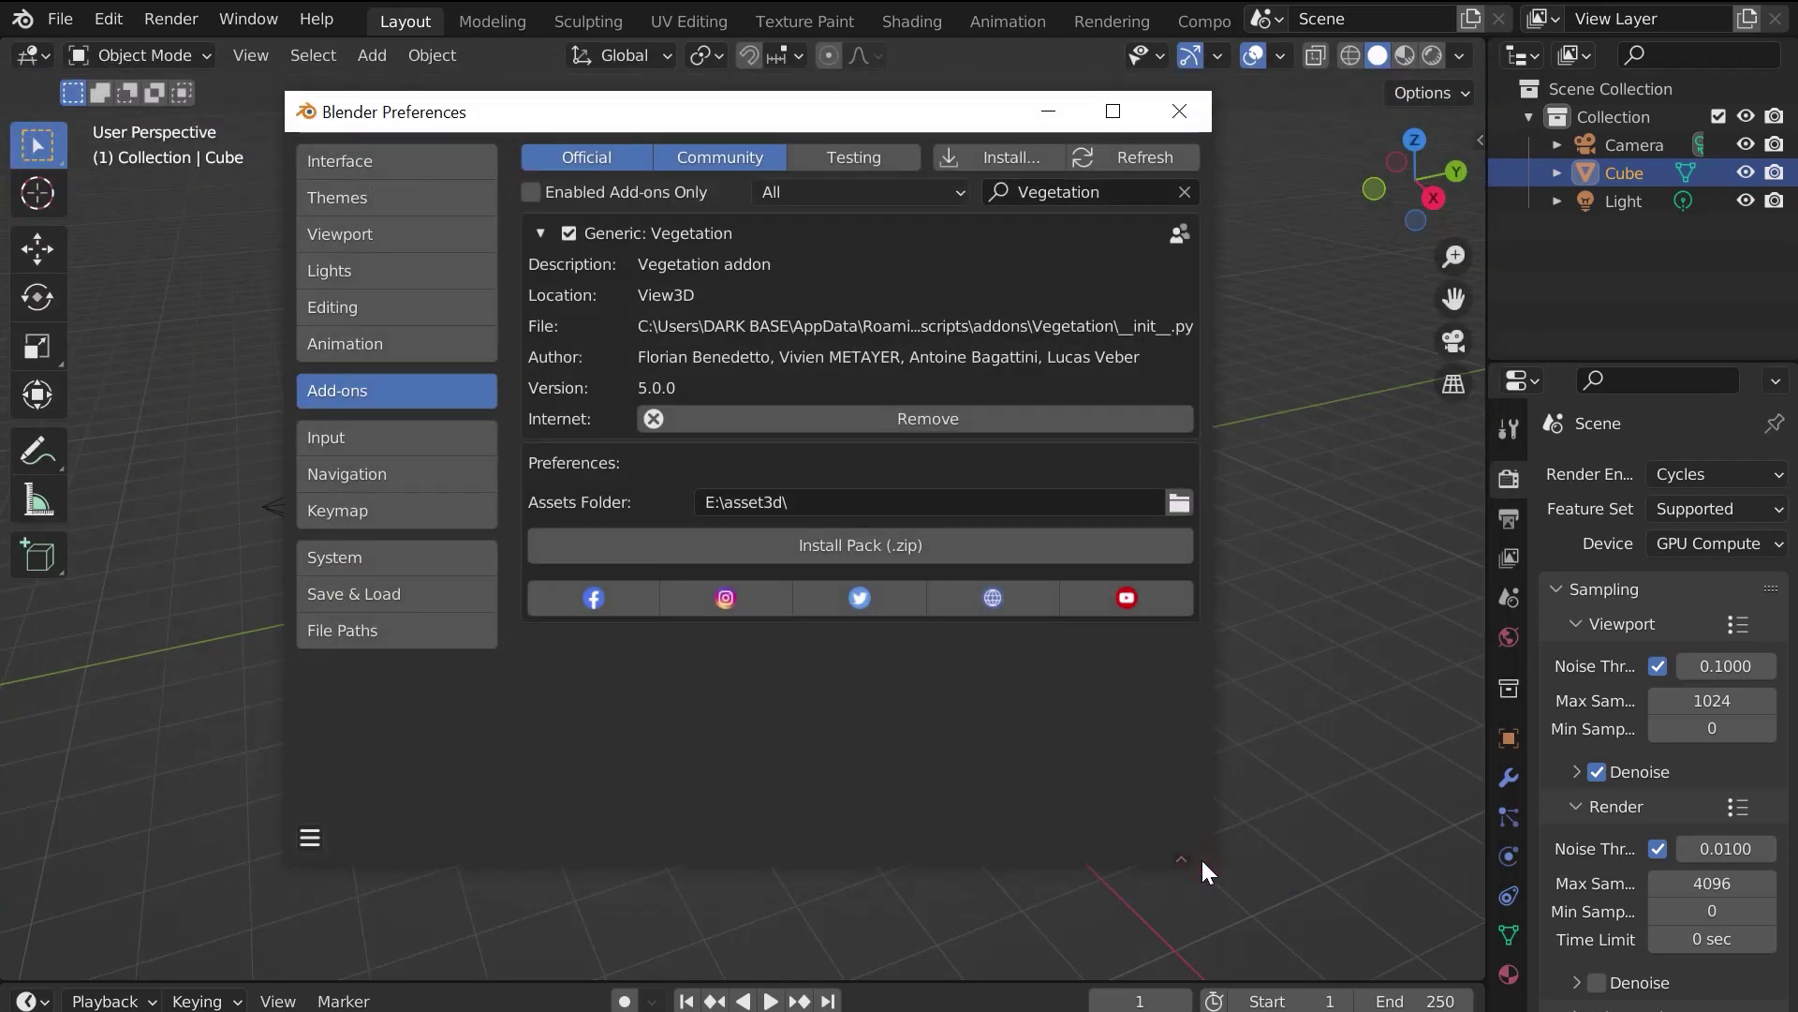
{"action": "left_click", "coordinate": [839, 547]}
{"action": "left_click", "coordinate": [524, 297]}
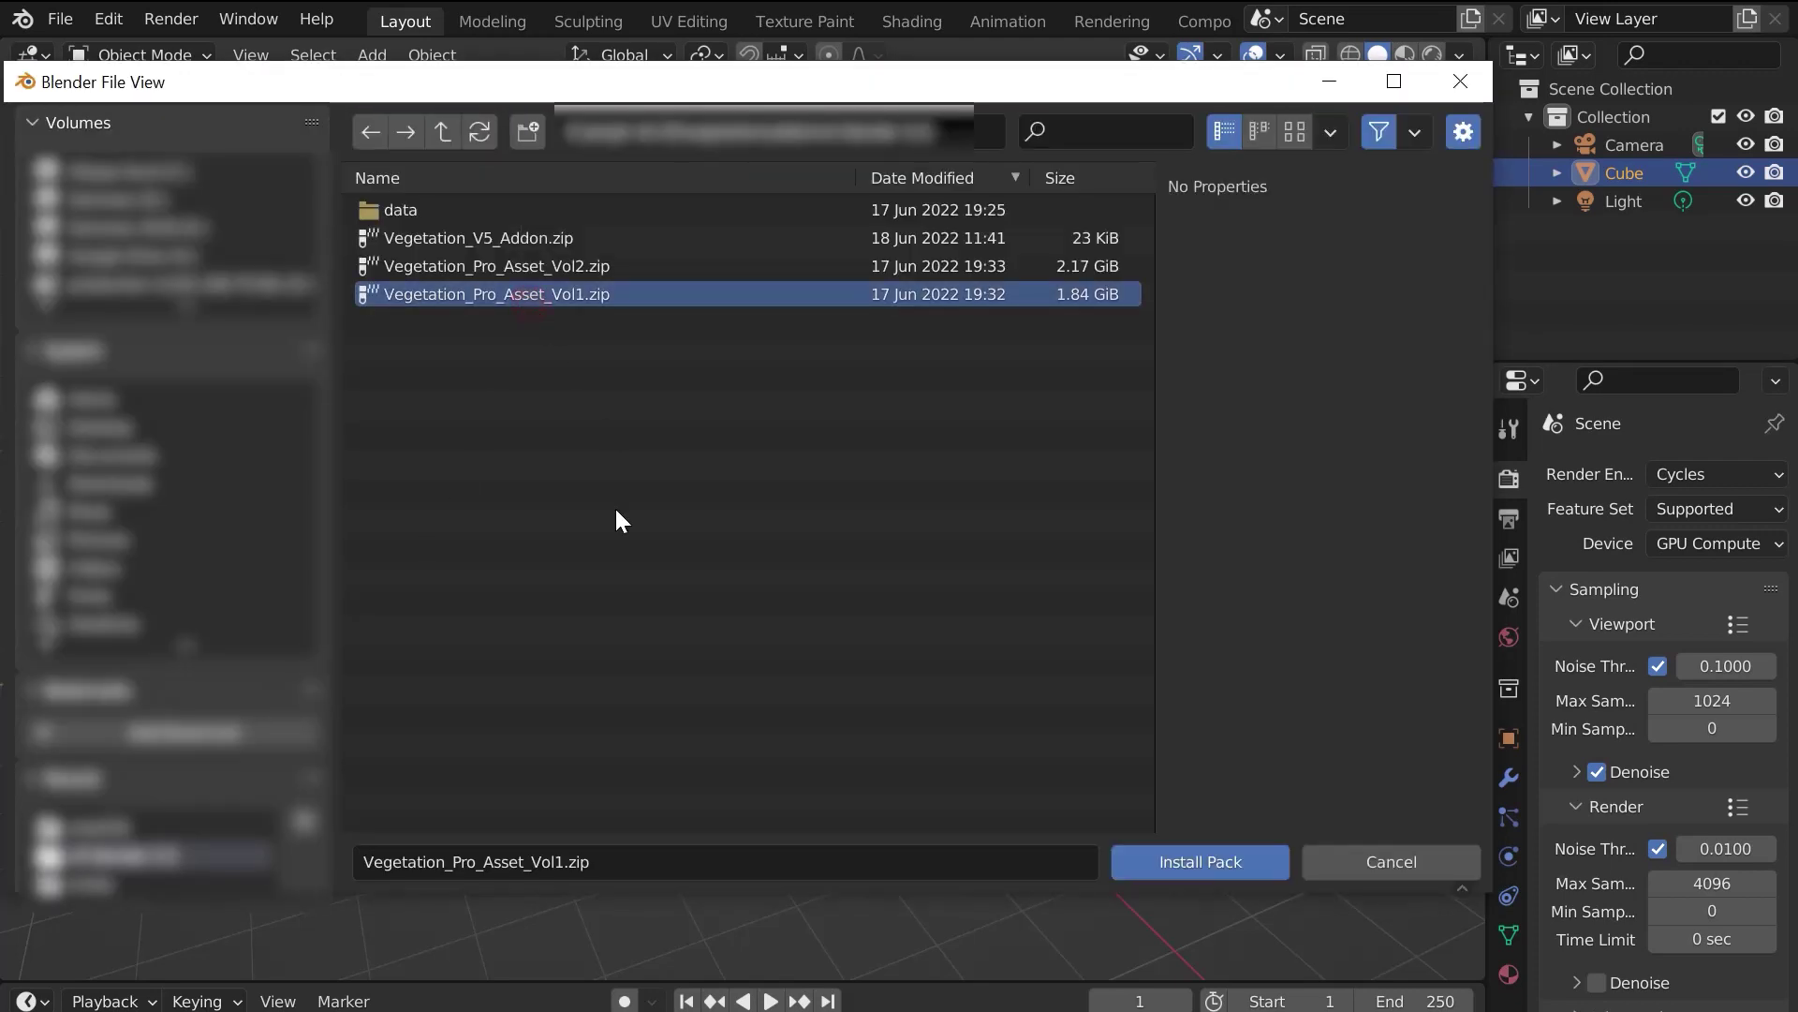
{"action": "left_click", "coordinate": [1198, 865]}
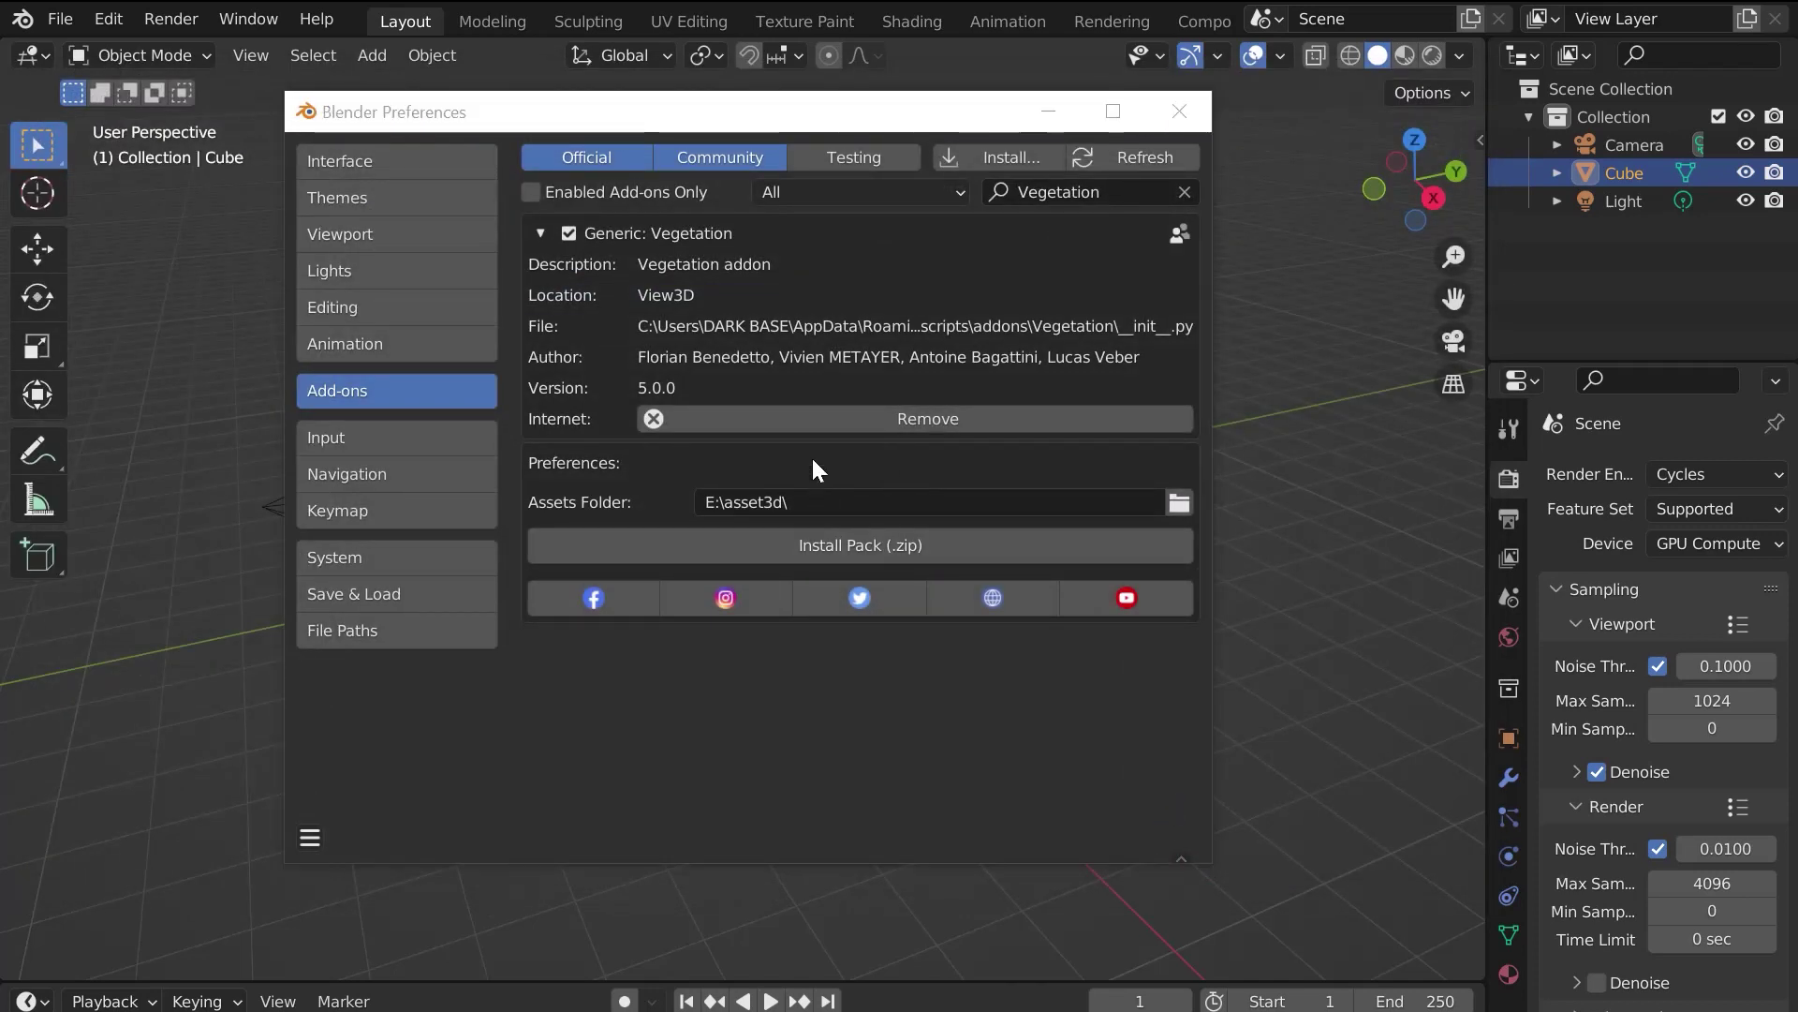
Step: Install the Vegetation_Pro_Asset_Vol2.zip asset pack
{"action": "left_click", "coordinate": [808, 547]}
{"action": "left_click", "coordinate": [549, 265]}
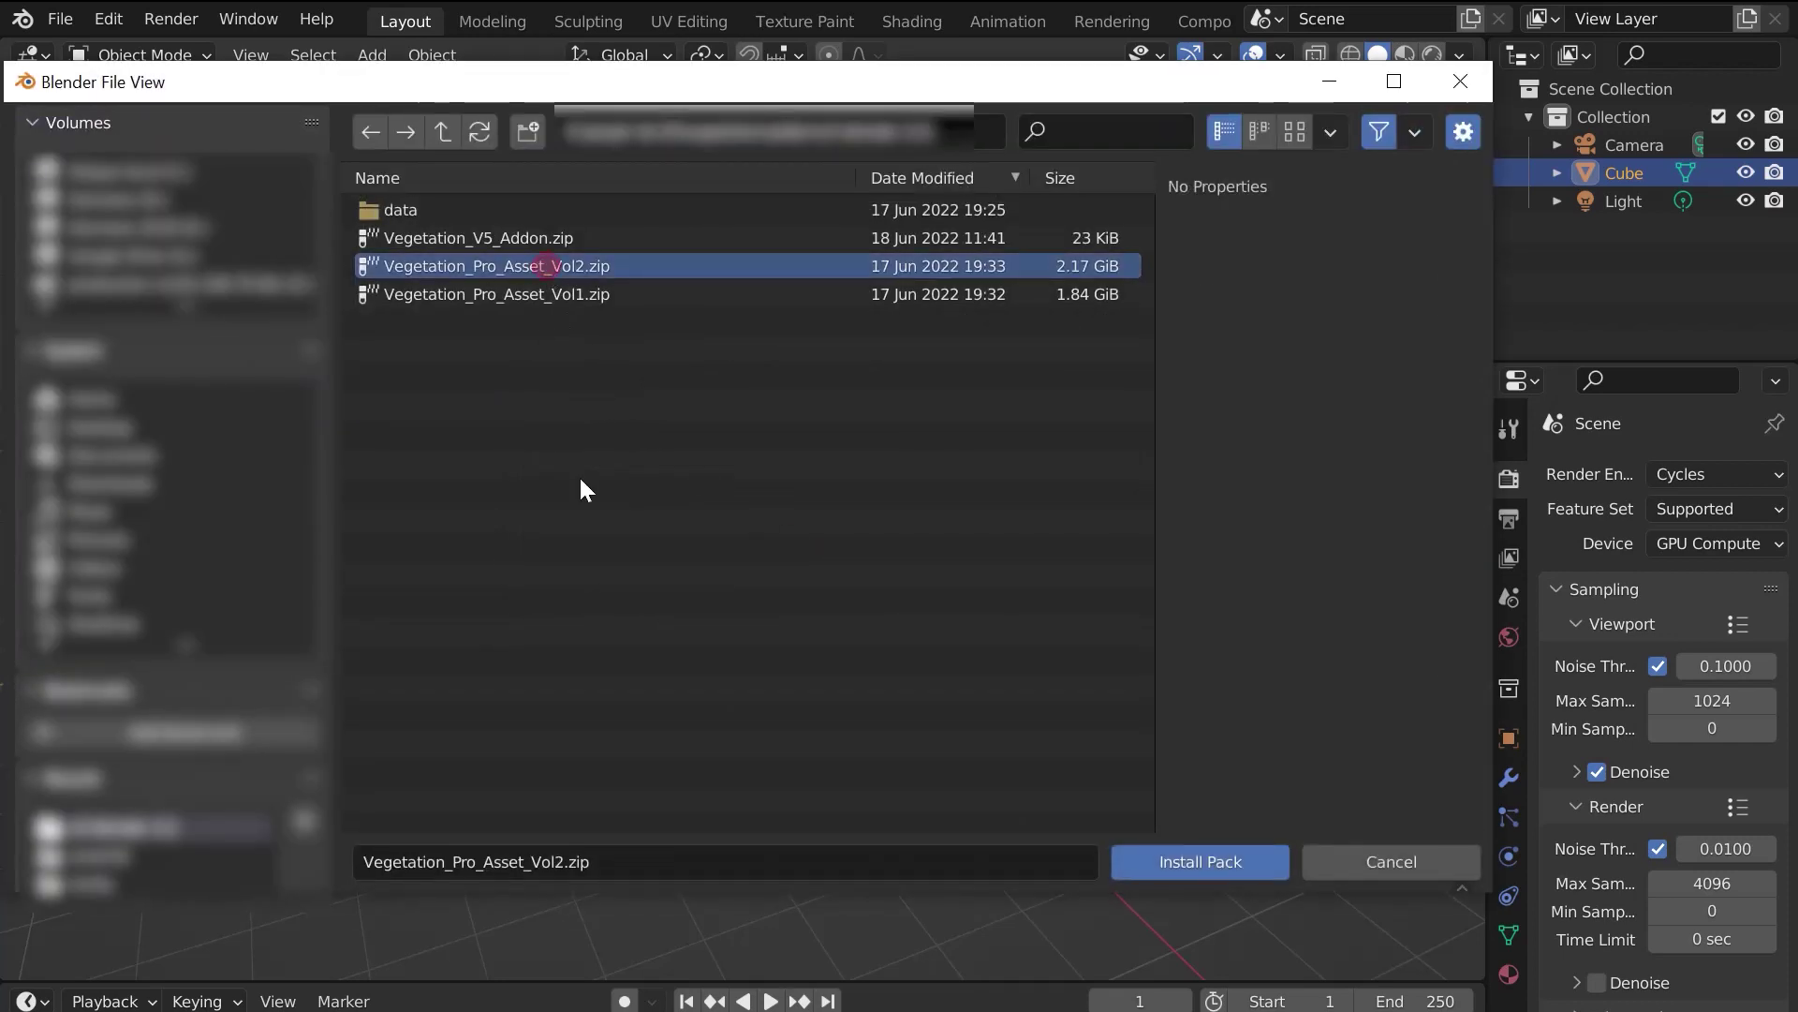
{"action": "left_click", "coordinate": [1187, 873]}
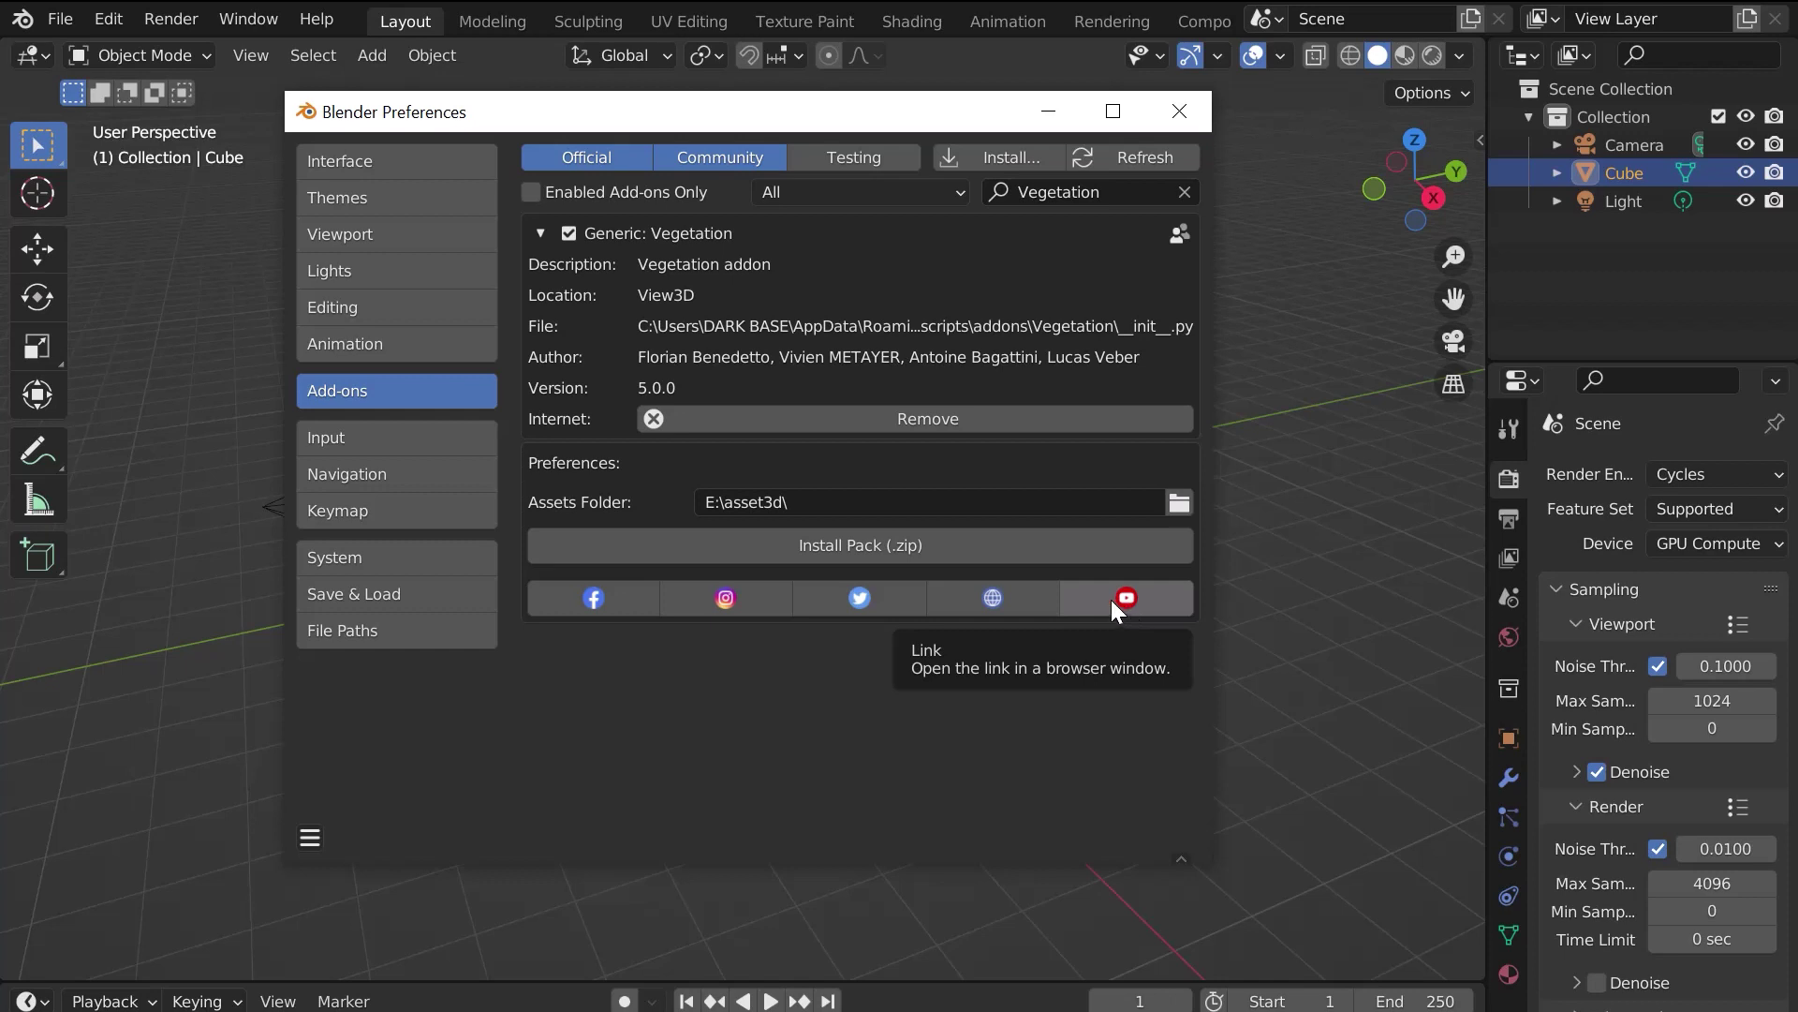
Step: Save the preferences and close the Preferences window
{"action": "left_click", "coordinate": [310, 836]}
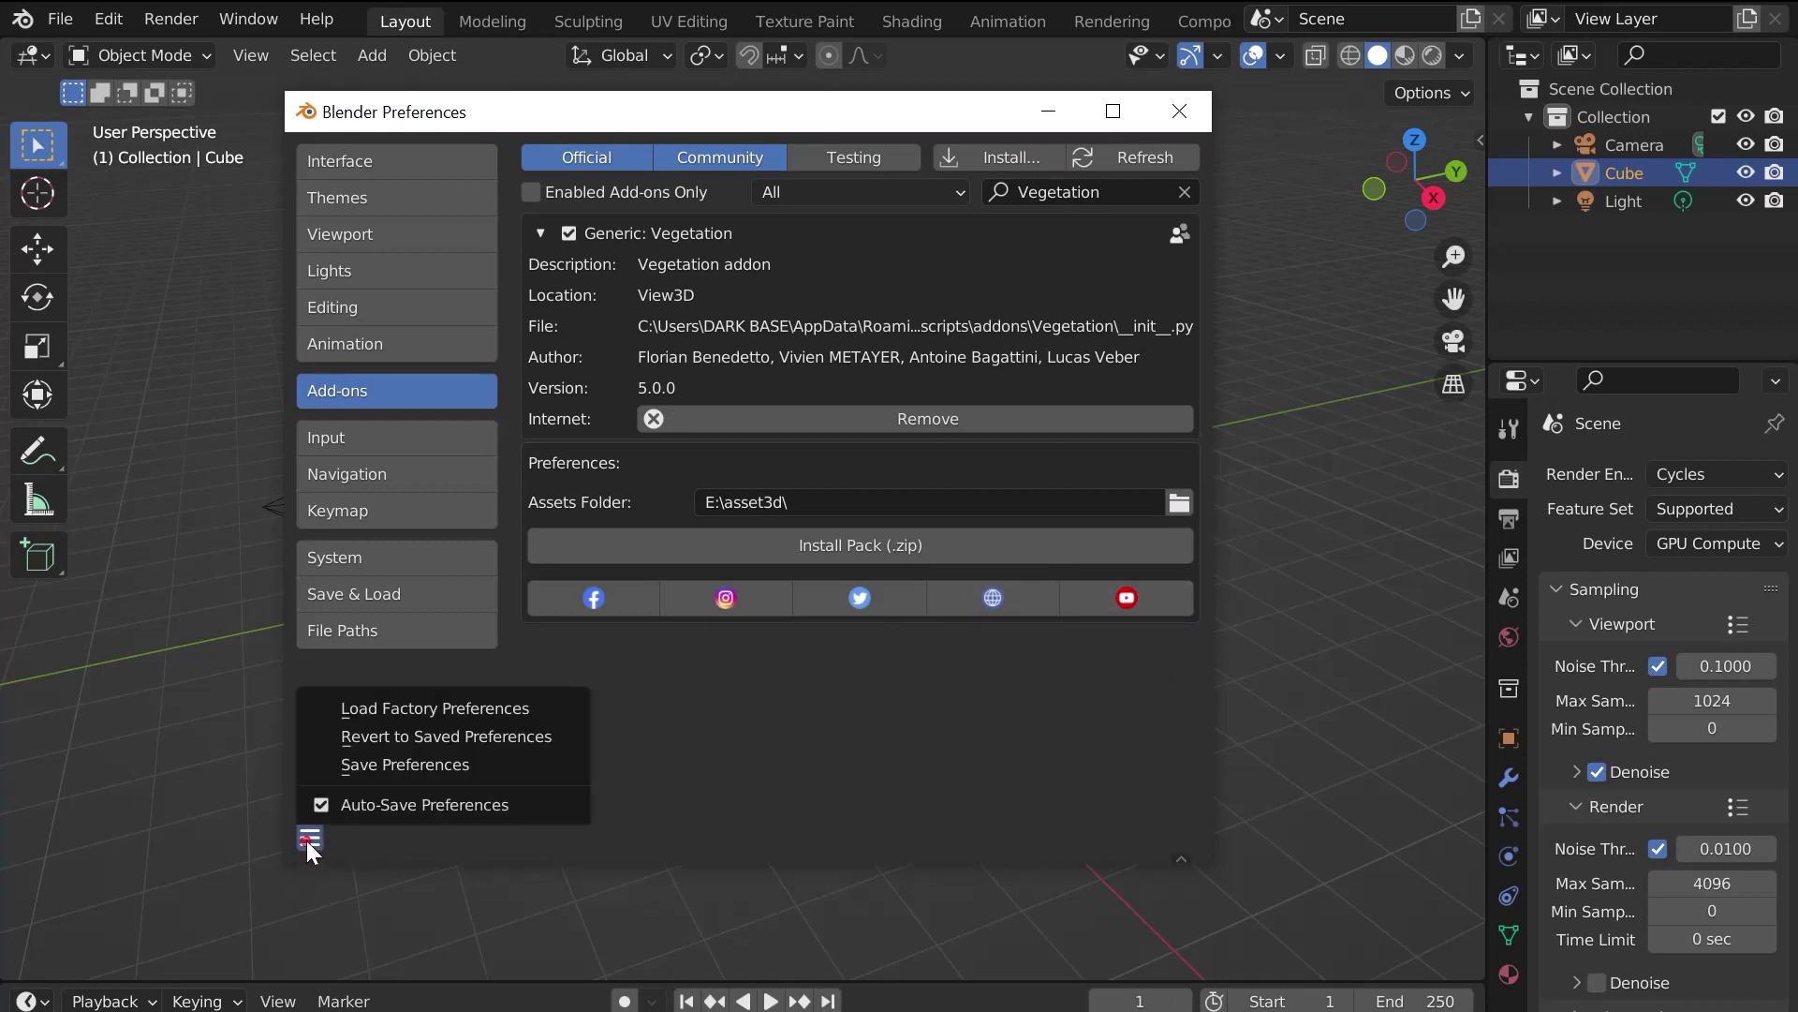
{"action": "left_click", "coordinate": [407, 765]}
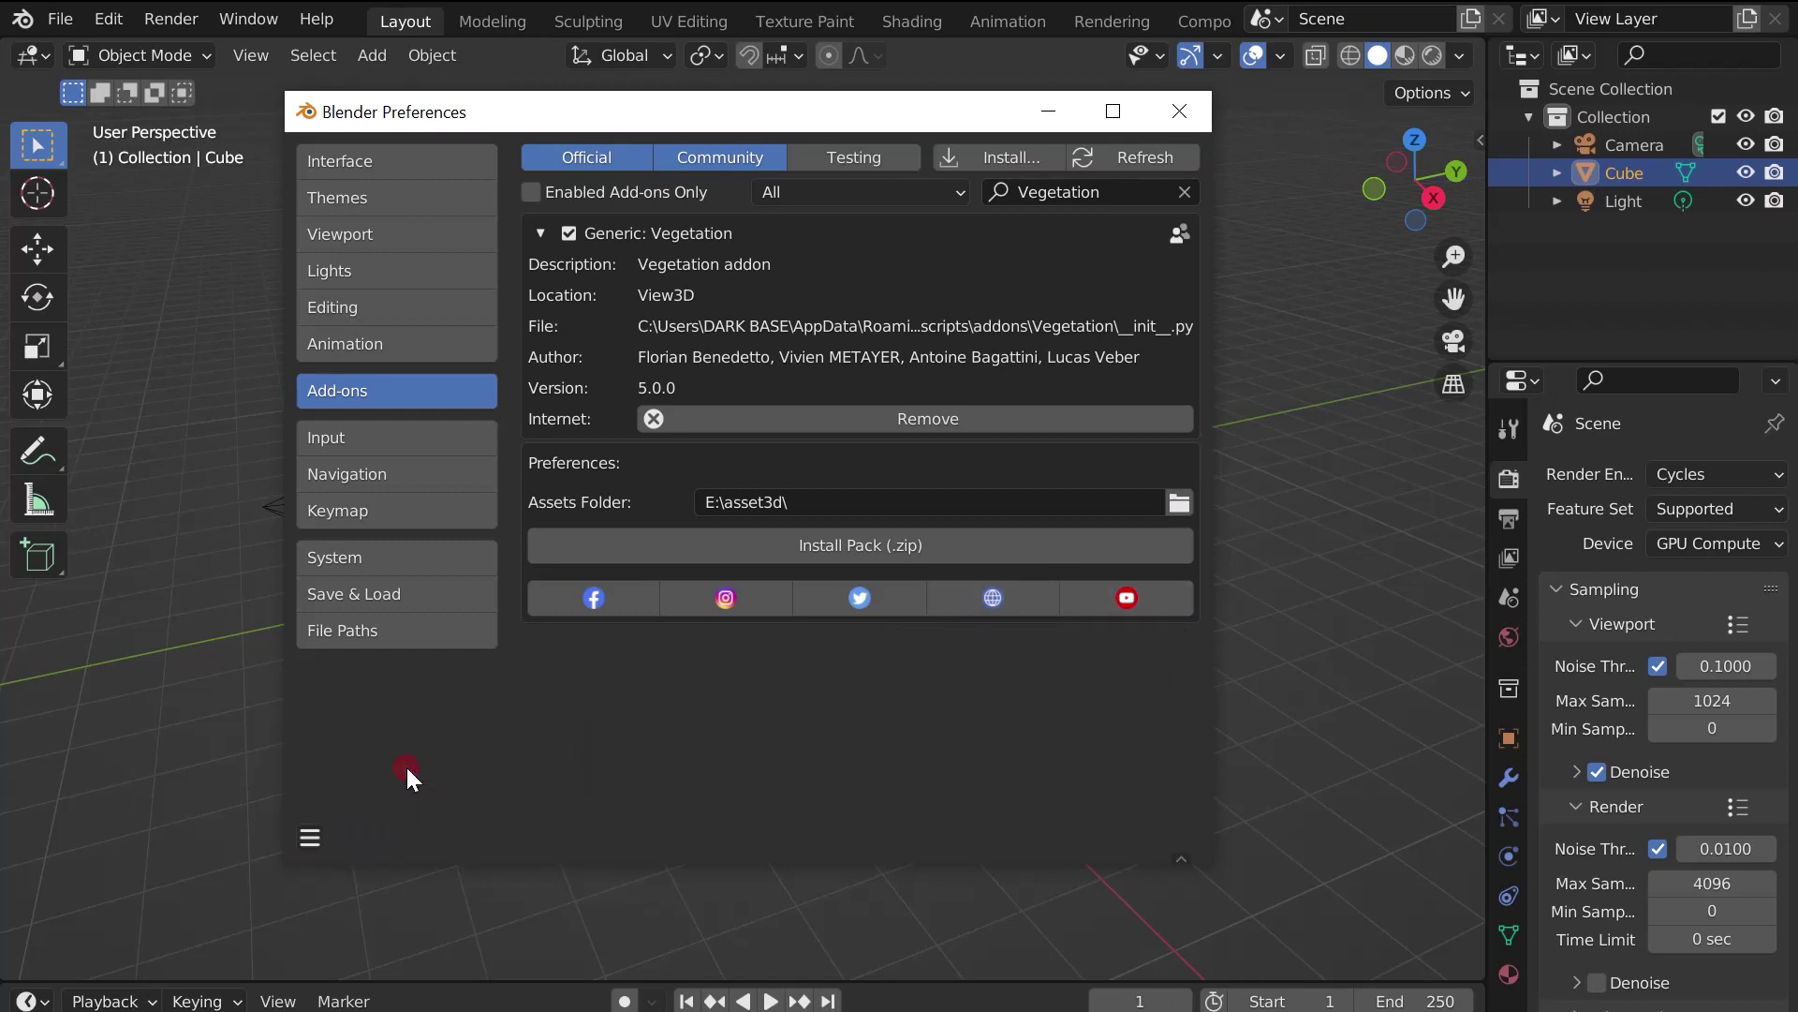
{"action": "left_click", "coordinate": [1179, 114]}
Step: Show the sidebar's Vegetation tab with category All and scroll through its tree thumbnail gallery
{"action": "key", "text": "n"}
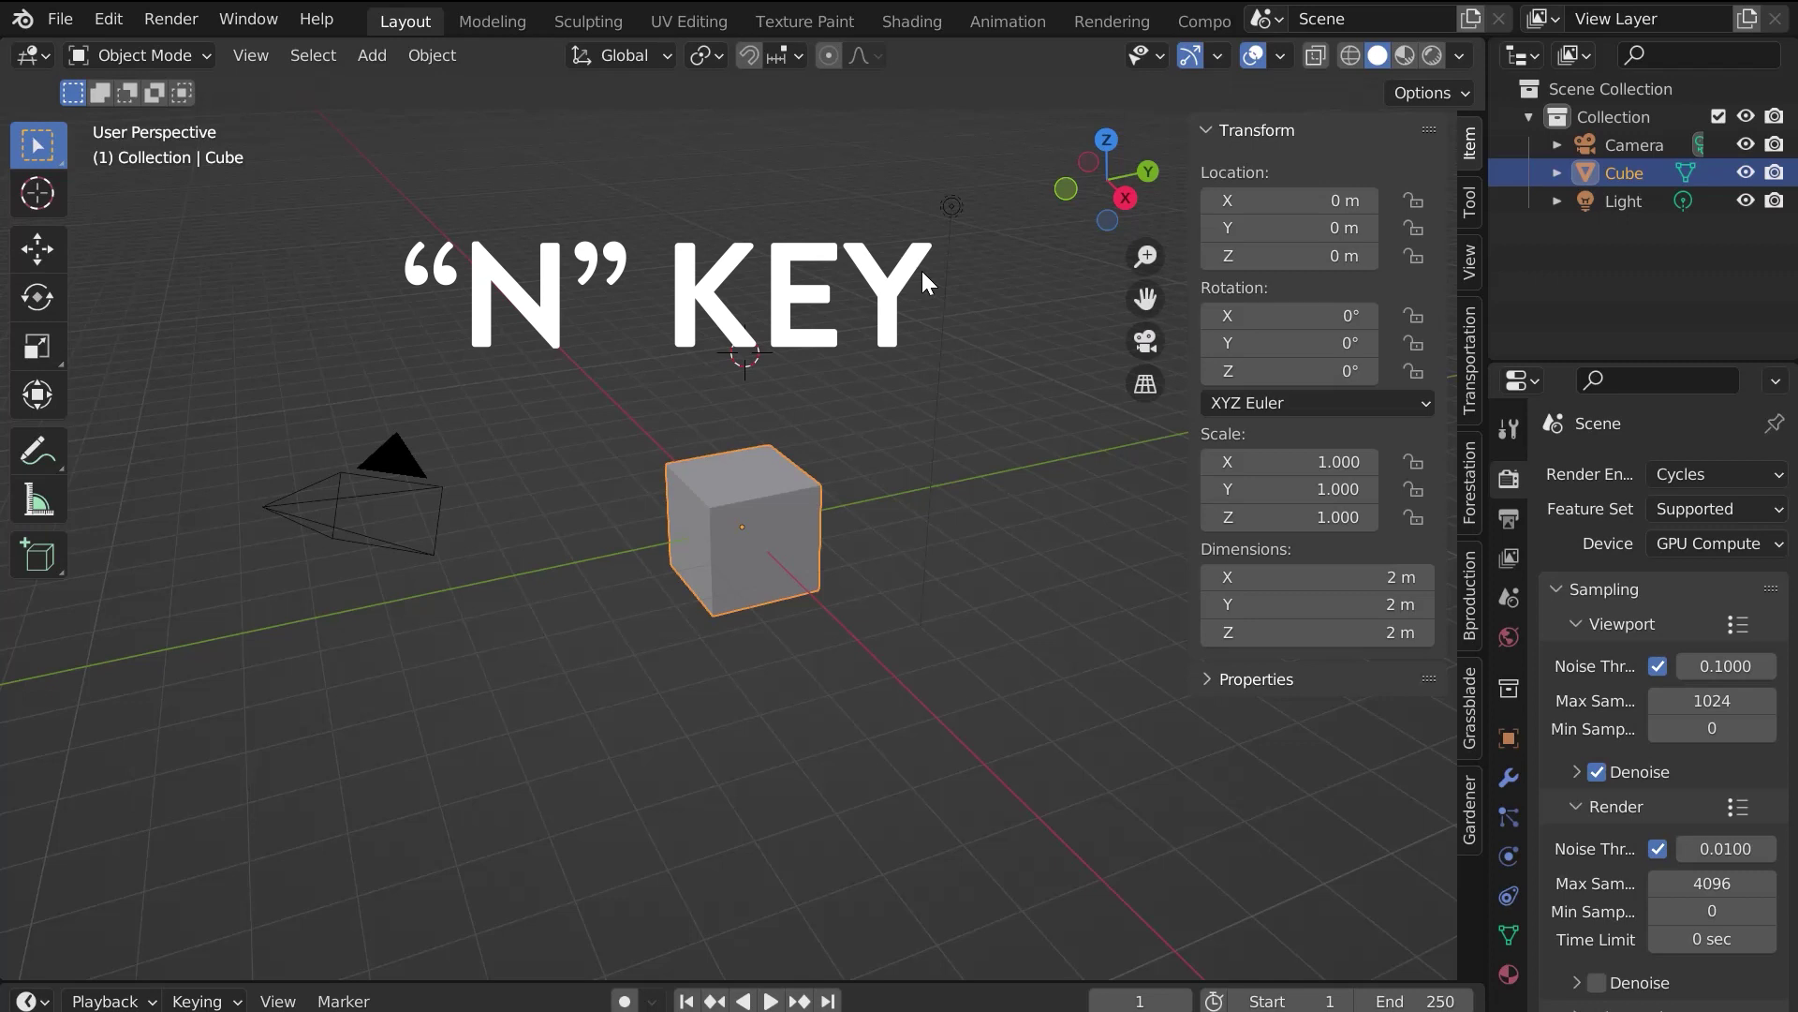
{"action": "left_click", "coordinate": [1471, 601]}
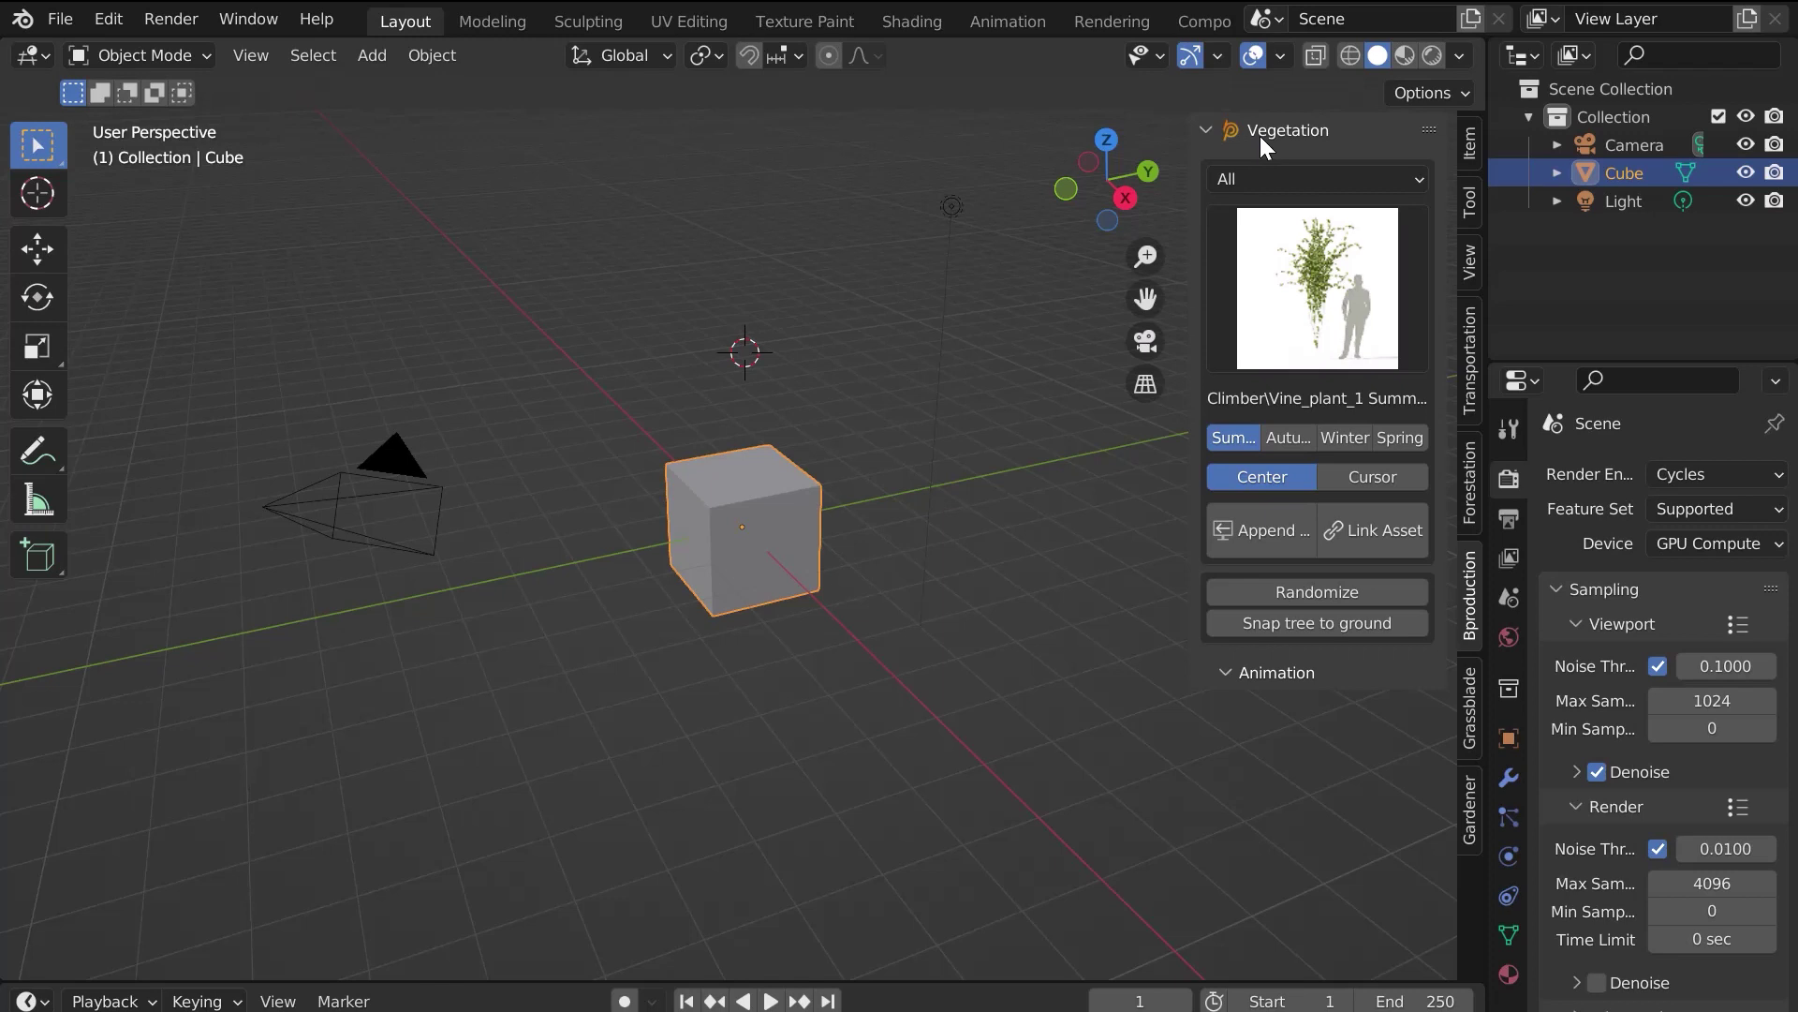
{"action": "left_click", "coordinate": [1236, 178]}
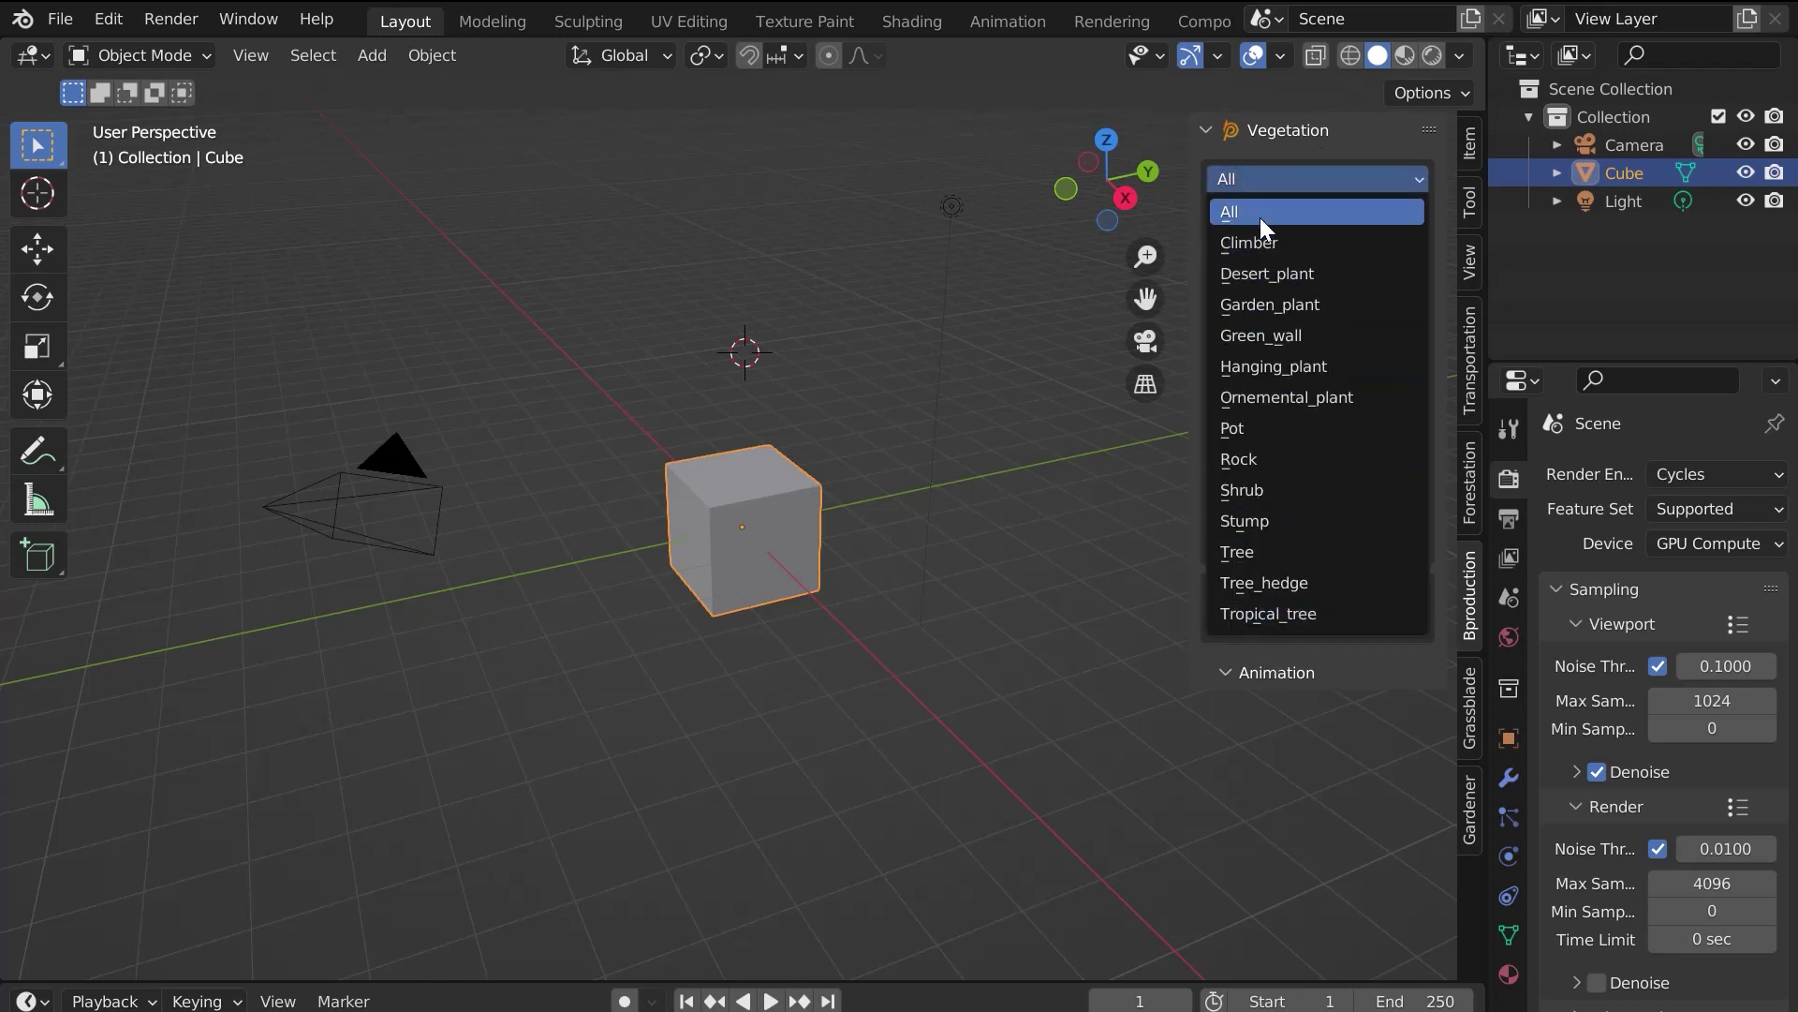
{"action": "left_click", "coordinate": [1260, 213]}
{"action": "left_click", "coordinate": [1272, 252]}
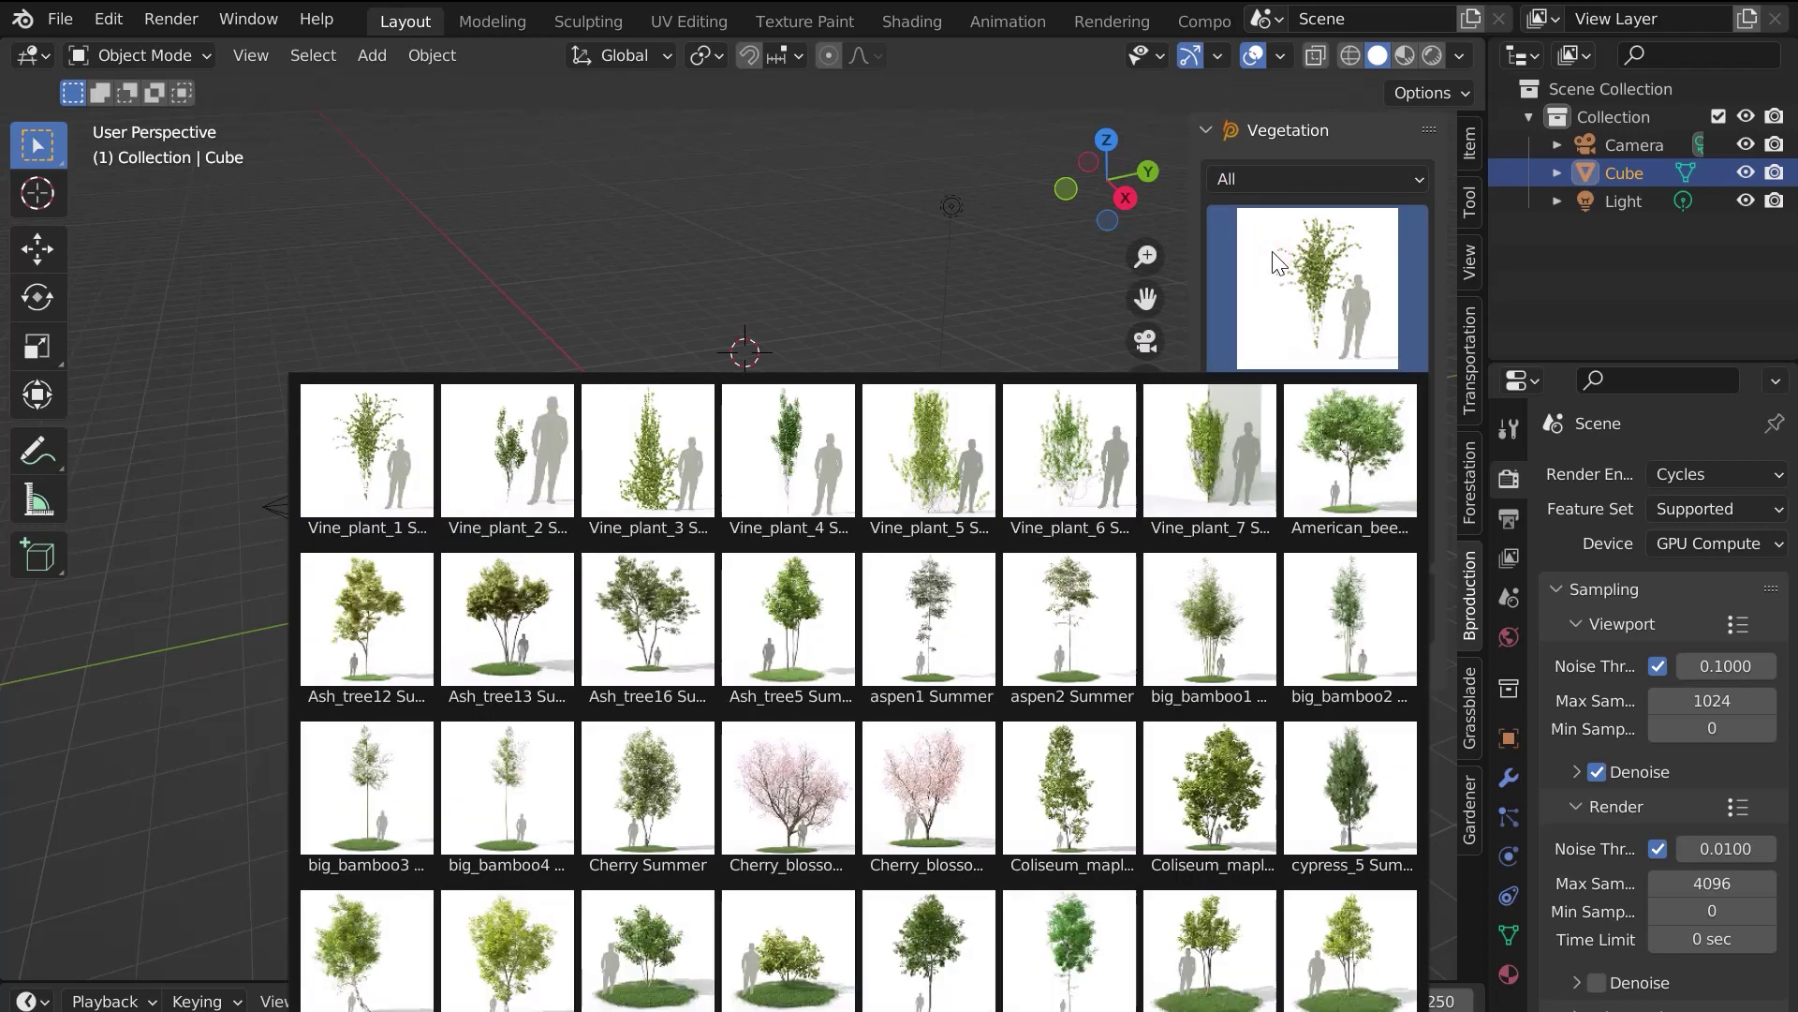
{"action": "scroll", "coordinate": [928, 853], "scroll_direction": "down", "scroll_amount": 3}
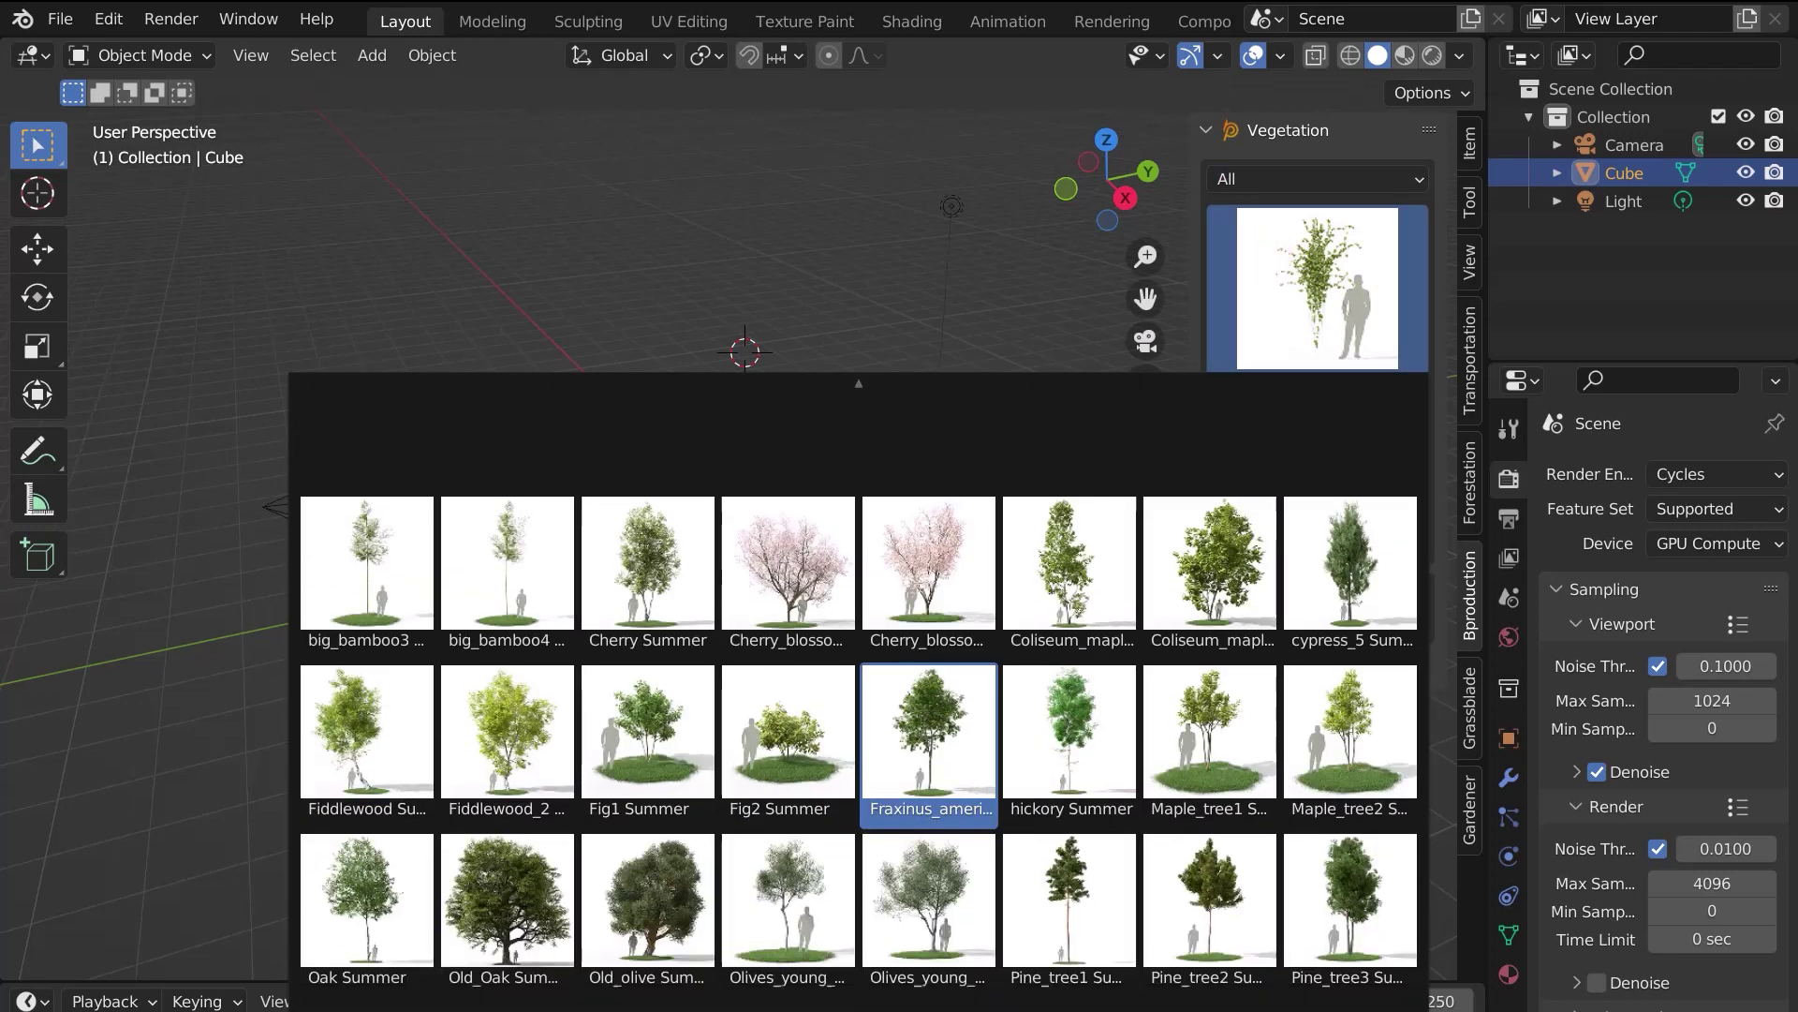
{"action": "scroll", "coordinate": [907, 724], "scroll_direction": "down", "scroll_amount": 5}
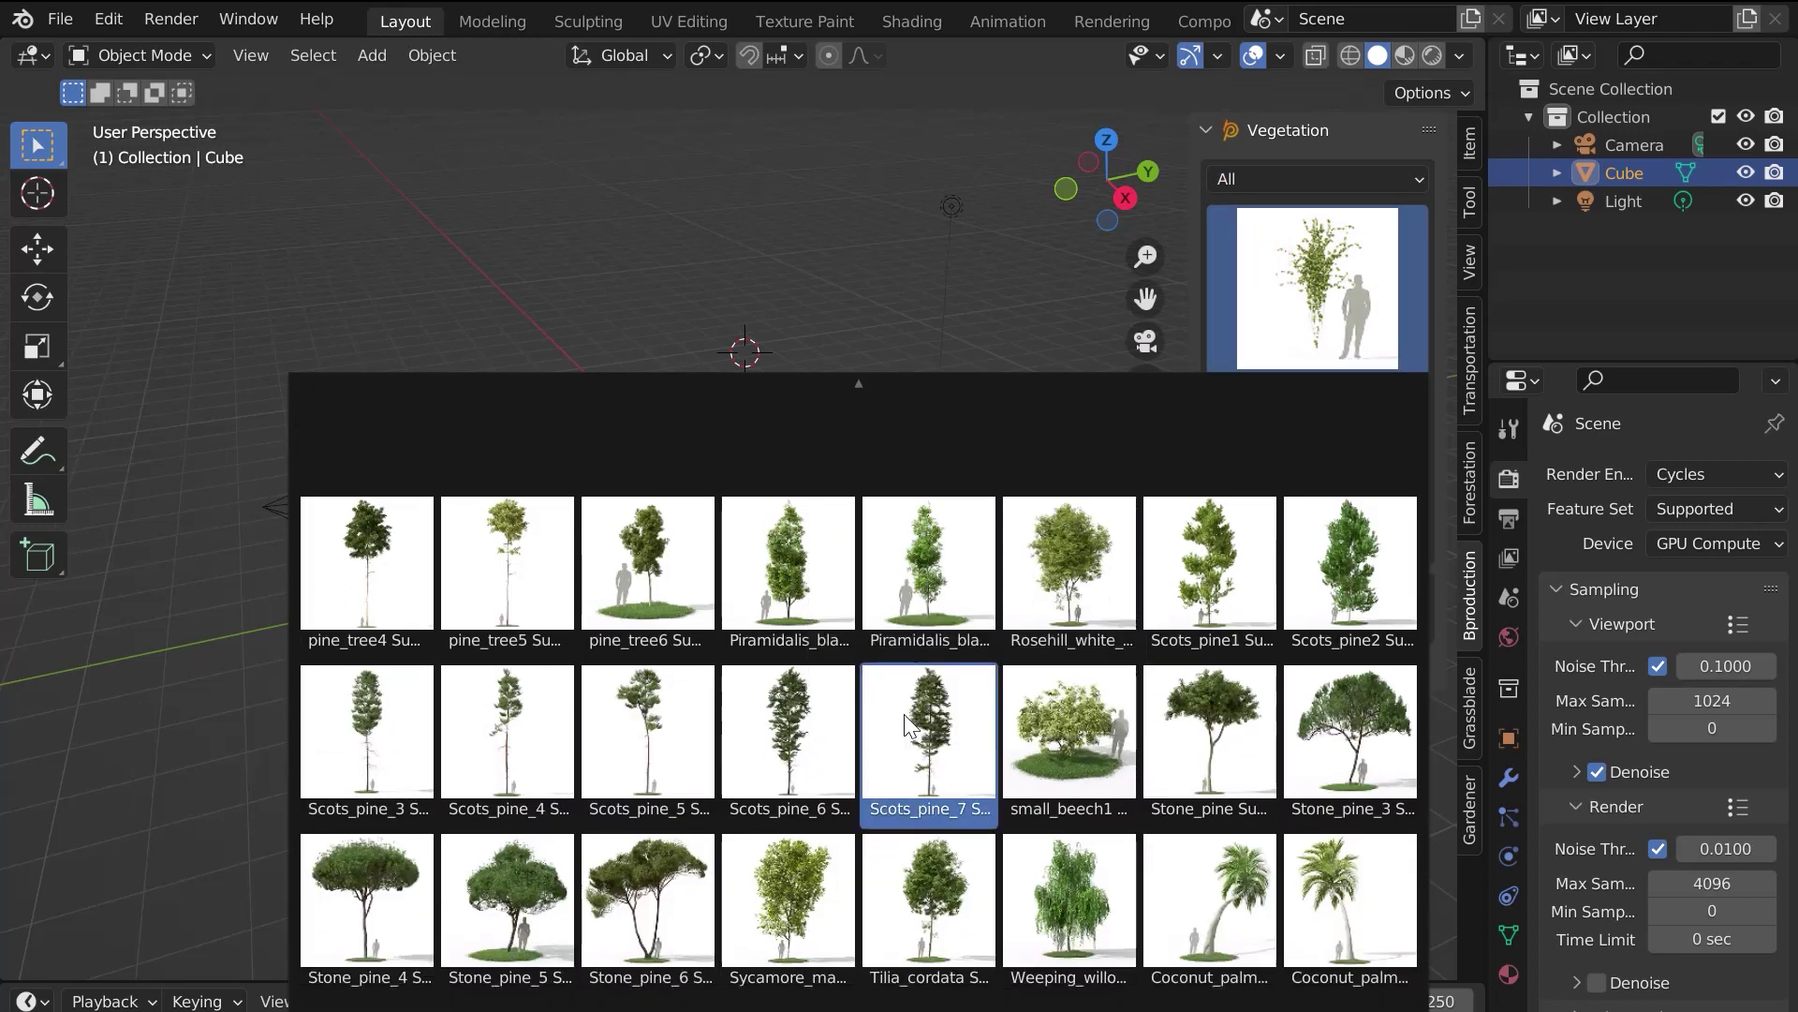
Step: Widen the Vegetation panel and choose the Spring variant of American_beech
{"action": "left_click", "coordinate": [906, 218]}
{"action": "left_click_drag", "start_coordinate": [1196, 417], "coordinate": [1046, 416]}
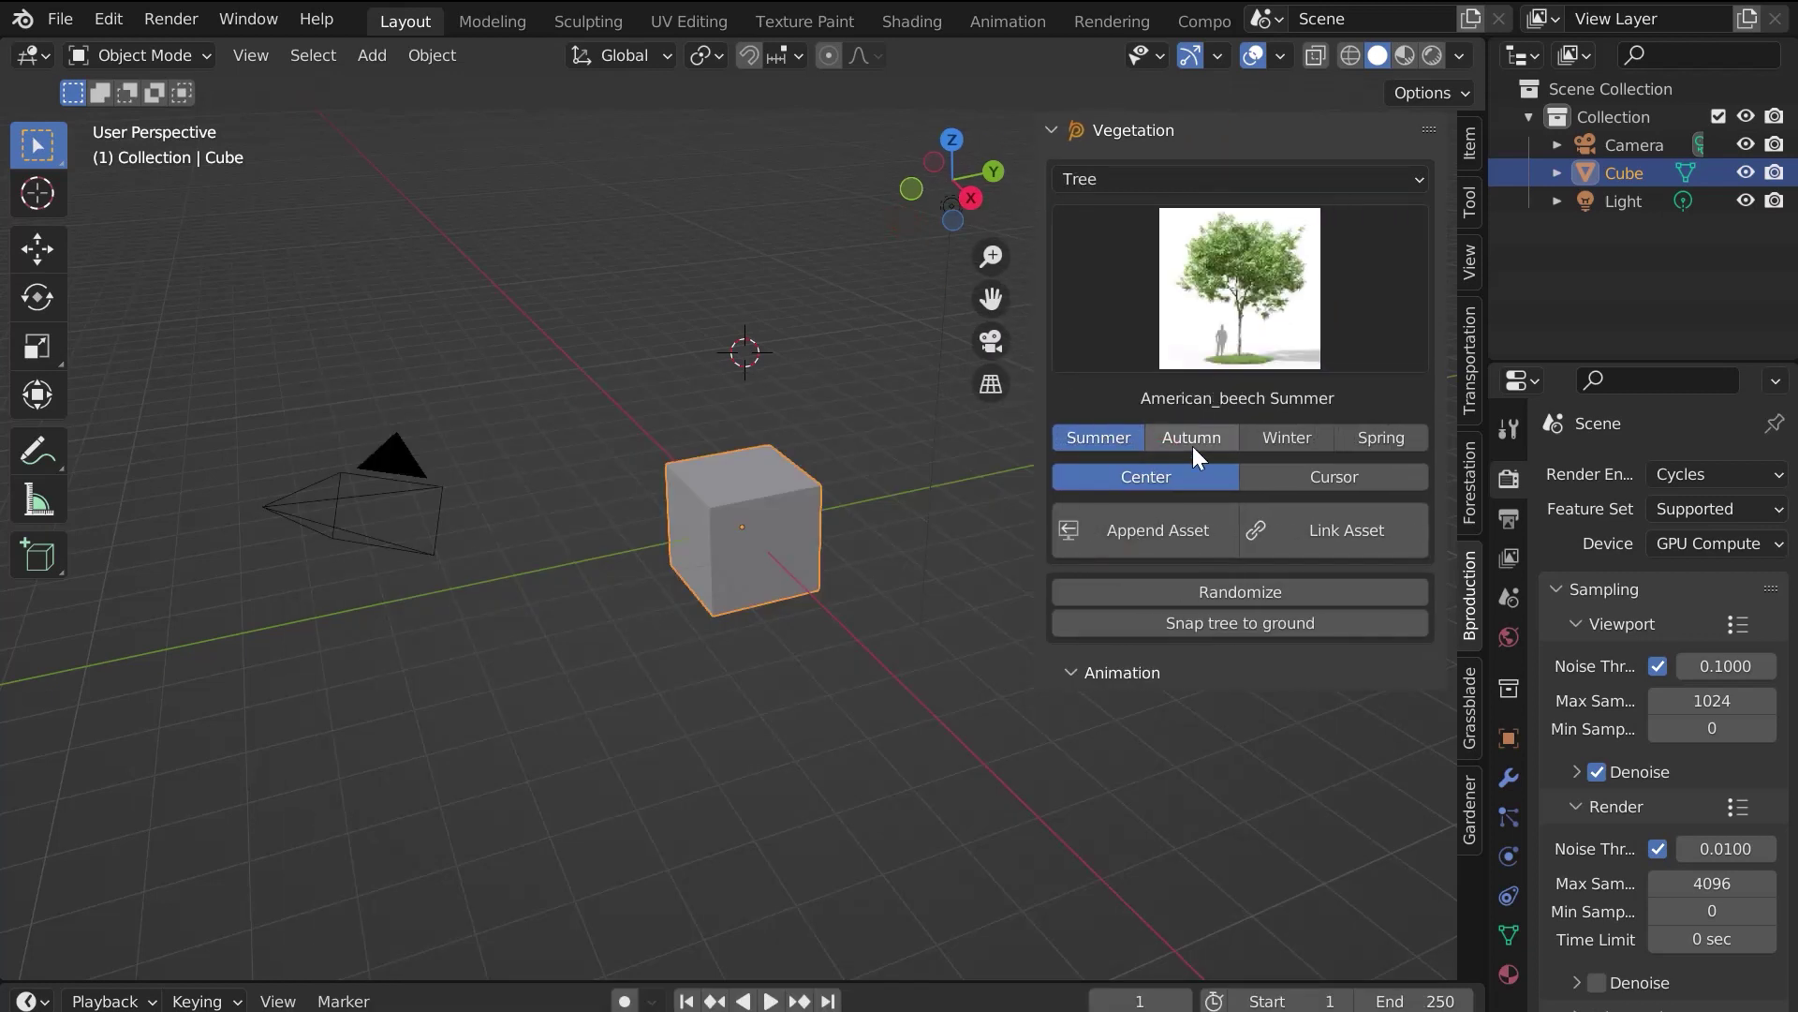
{"action": "left_click", "coordinate": [1194, 445]}
{"action": "left_click", "coordinate": [1269, 443]}
{"action": "left_click", "coordinate": [1373, 443]}
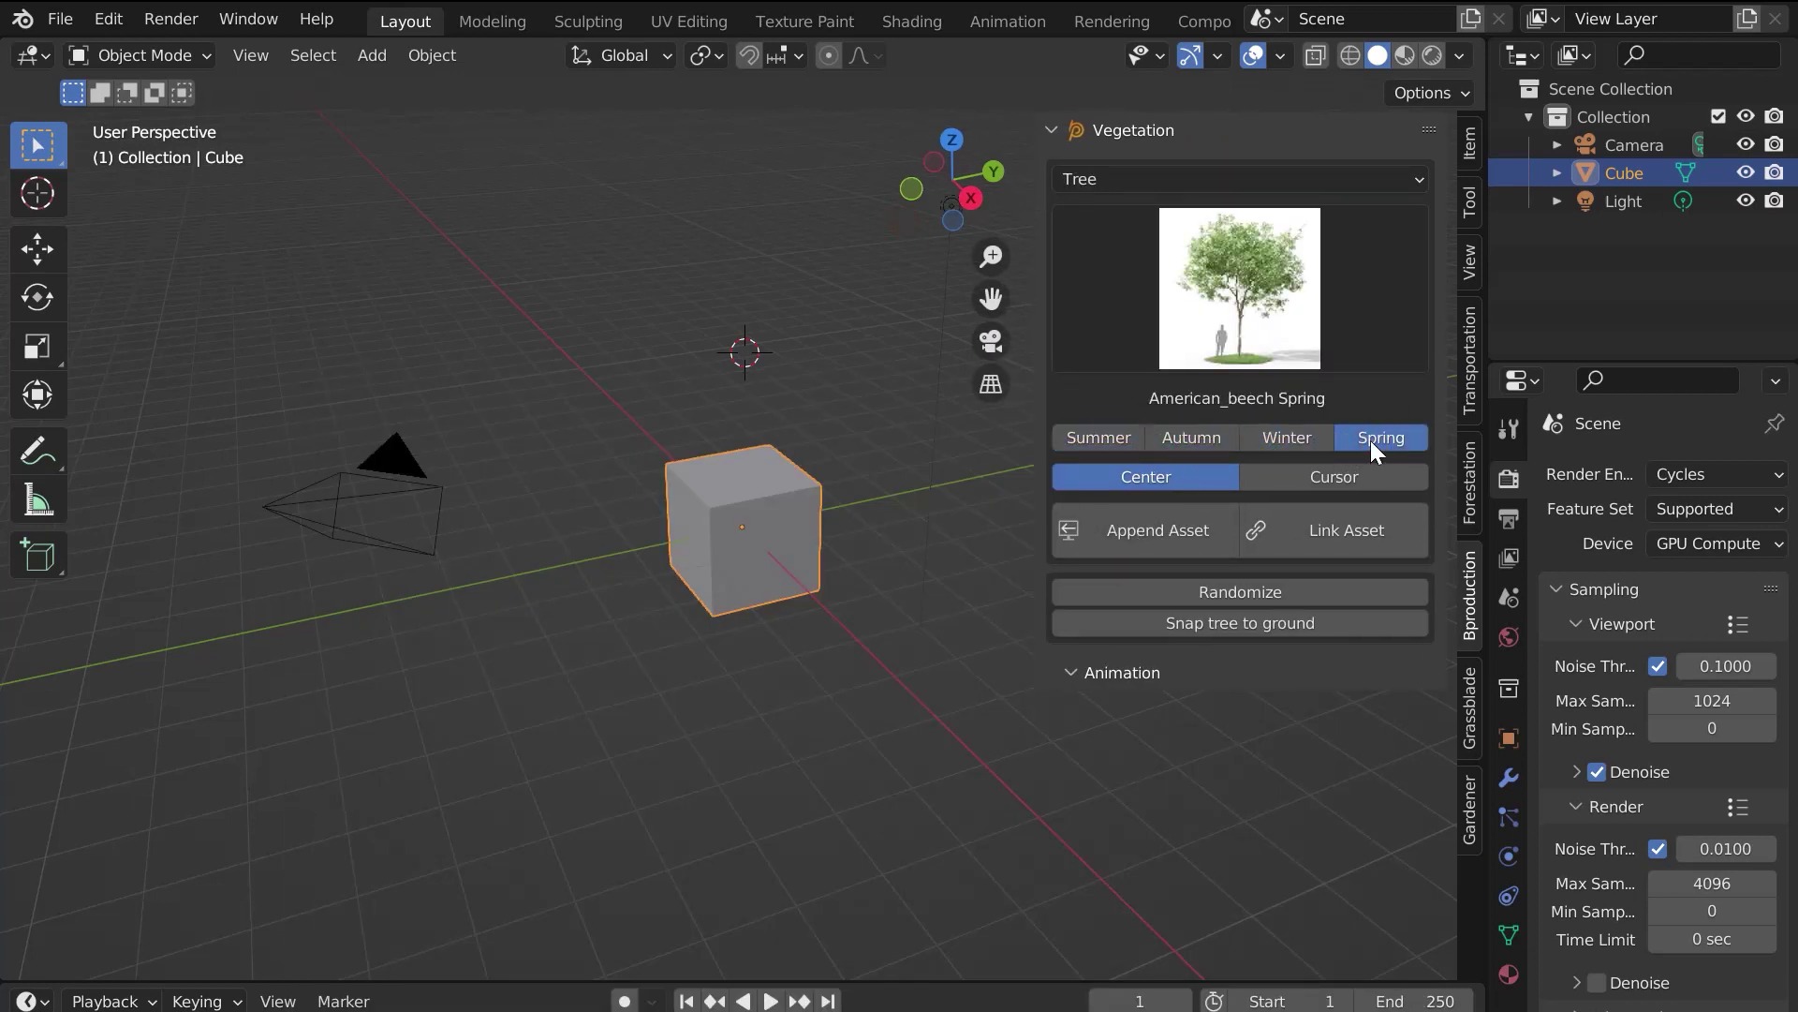
Step: Delete the default cube and append the American_beech at the 3D cursor
{"action": "right_click", "coordinate": [733, 481], "text": "shift"}
{"action": "key", "text": "Delete"}
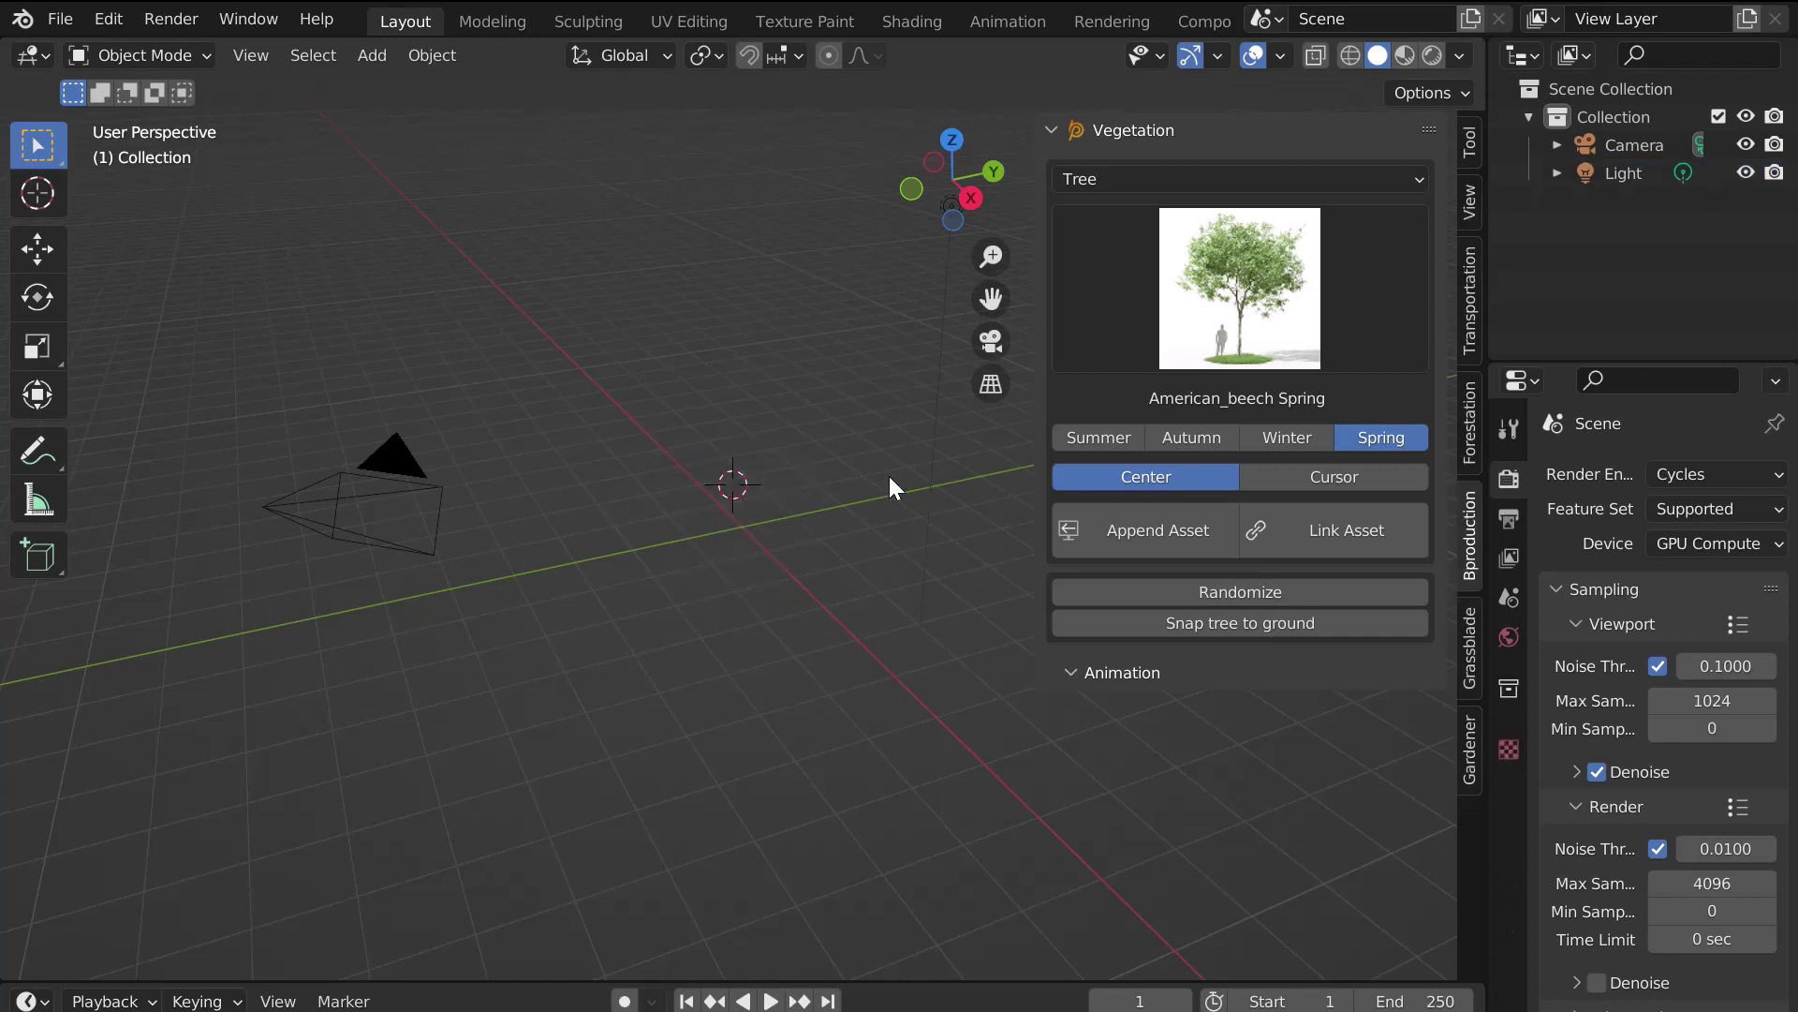
{"action": "left_click", "coordinate": [1154, 527]}
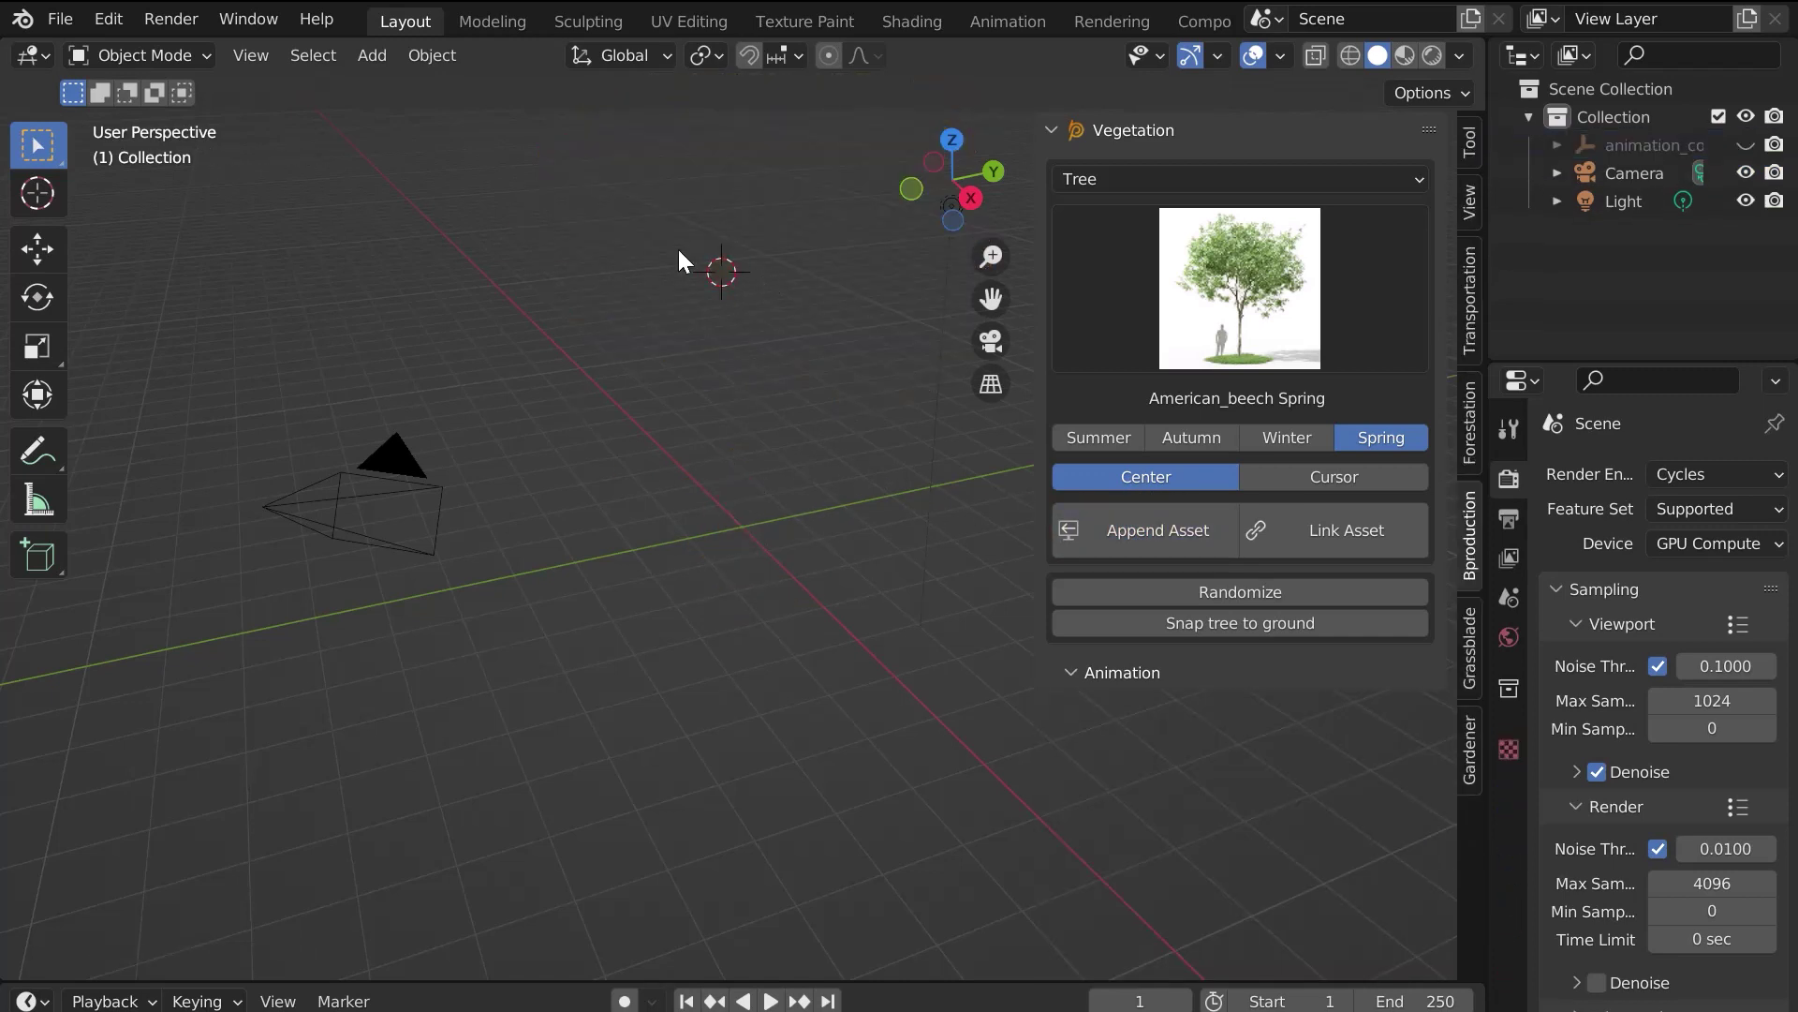
{"action": "left_click", "coordinate": [1333, 475]}
{"action": "left_click", "coordinate": [1151, 531]}
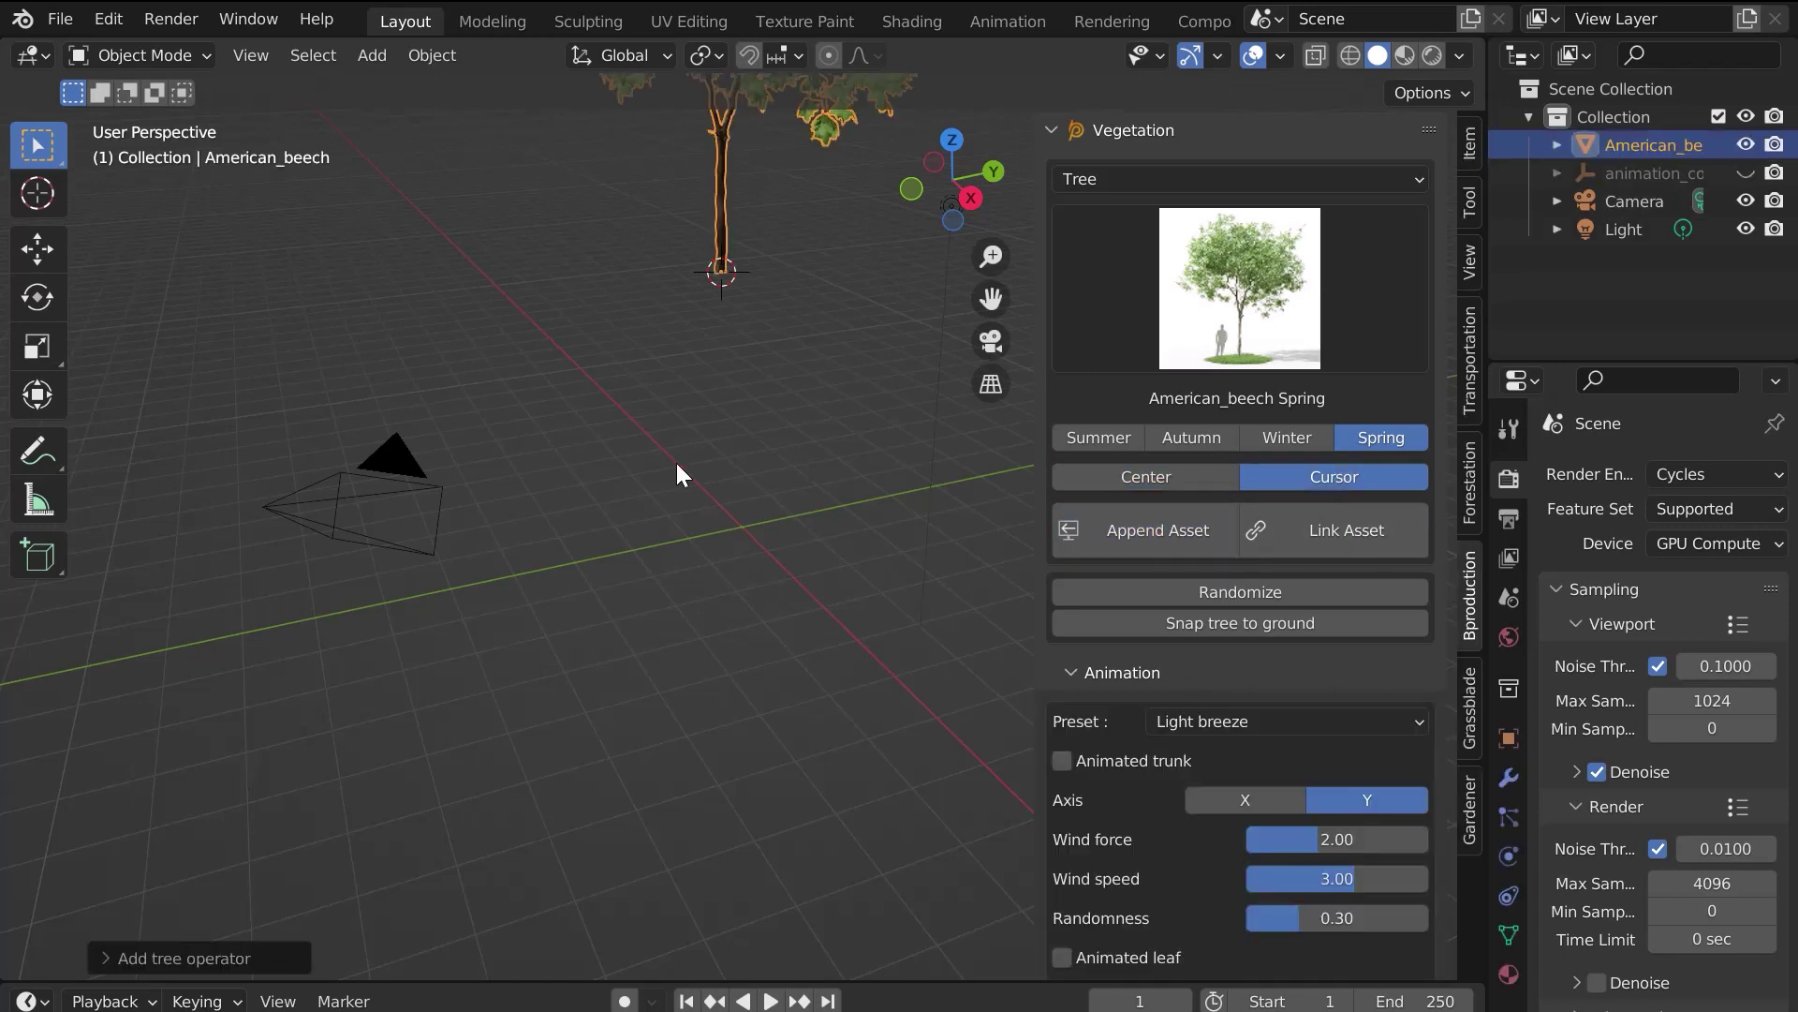
Step: Switch tree placement to Center and append the beech once more
{"action": "middle_click_drag", "start_coordinate": [685, 463], "coordinate": [732, 339]}
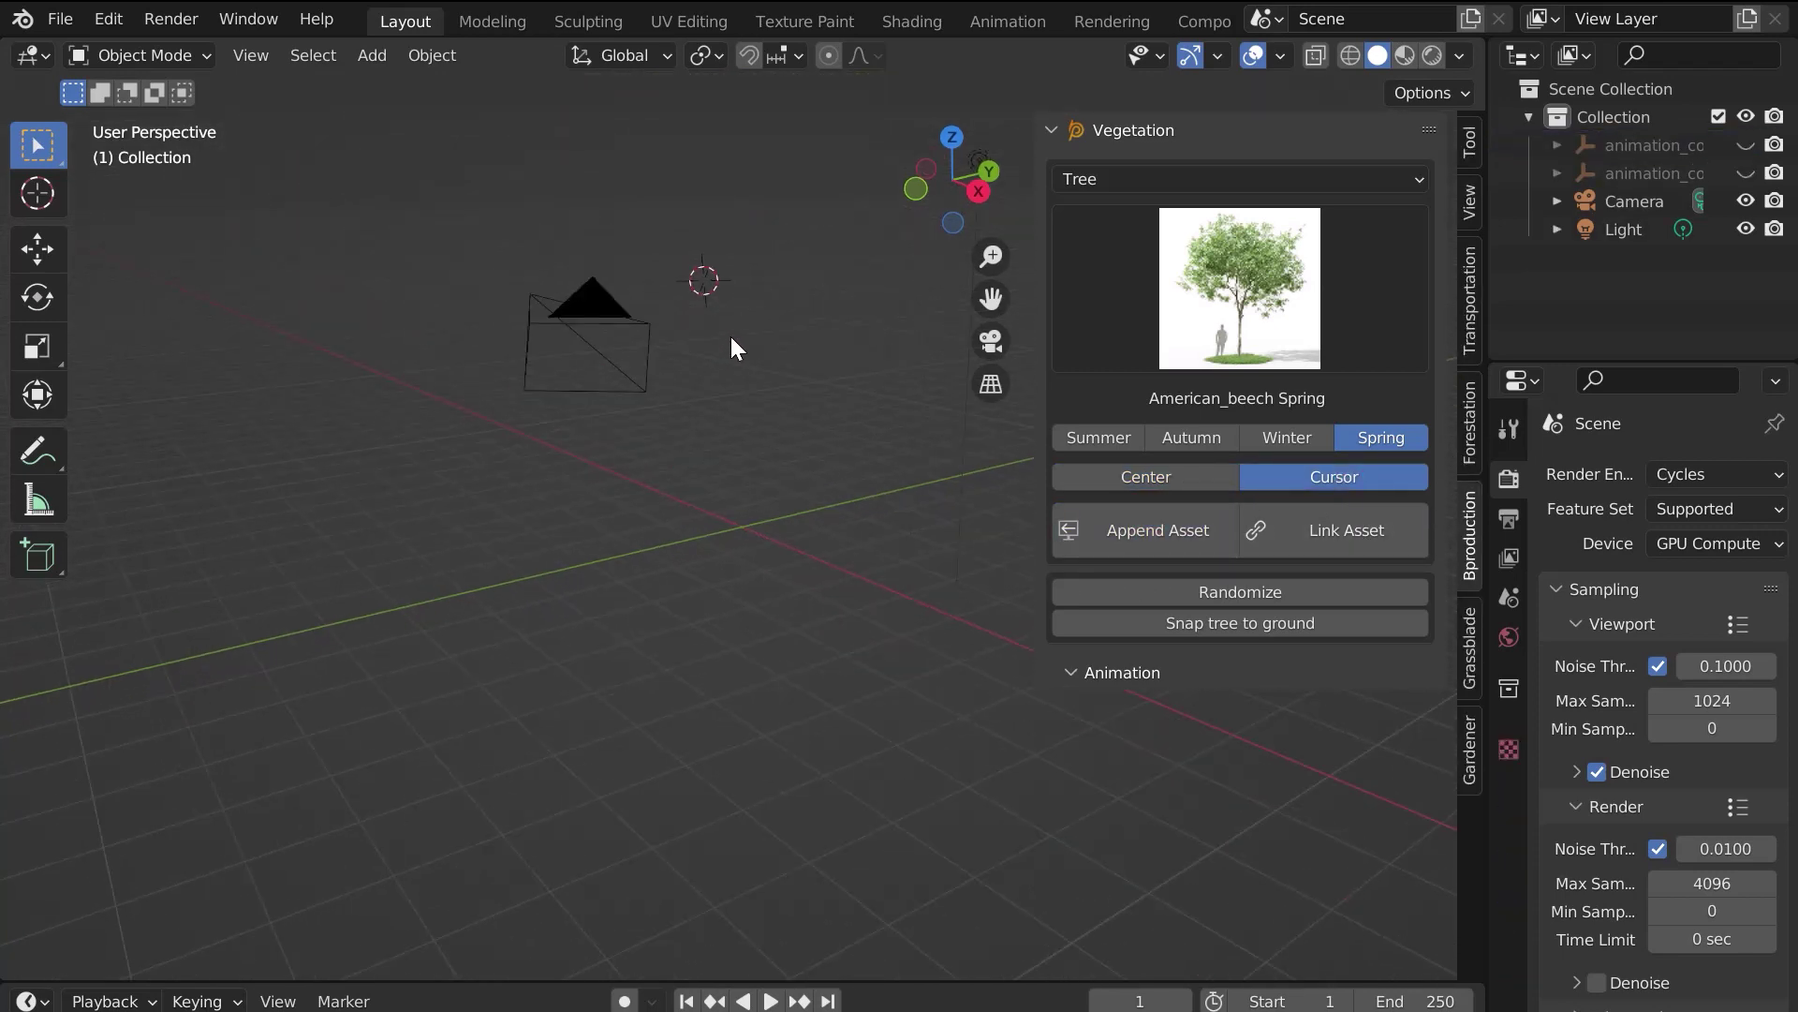
{"action": "left_click", "coordinate": [1196, 483]}
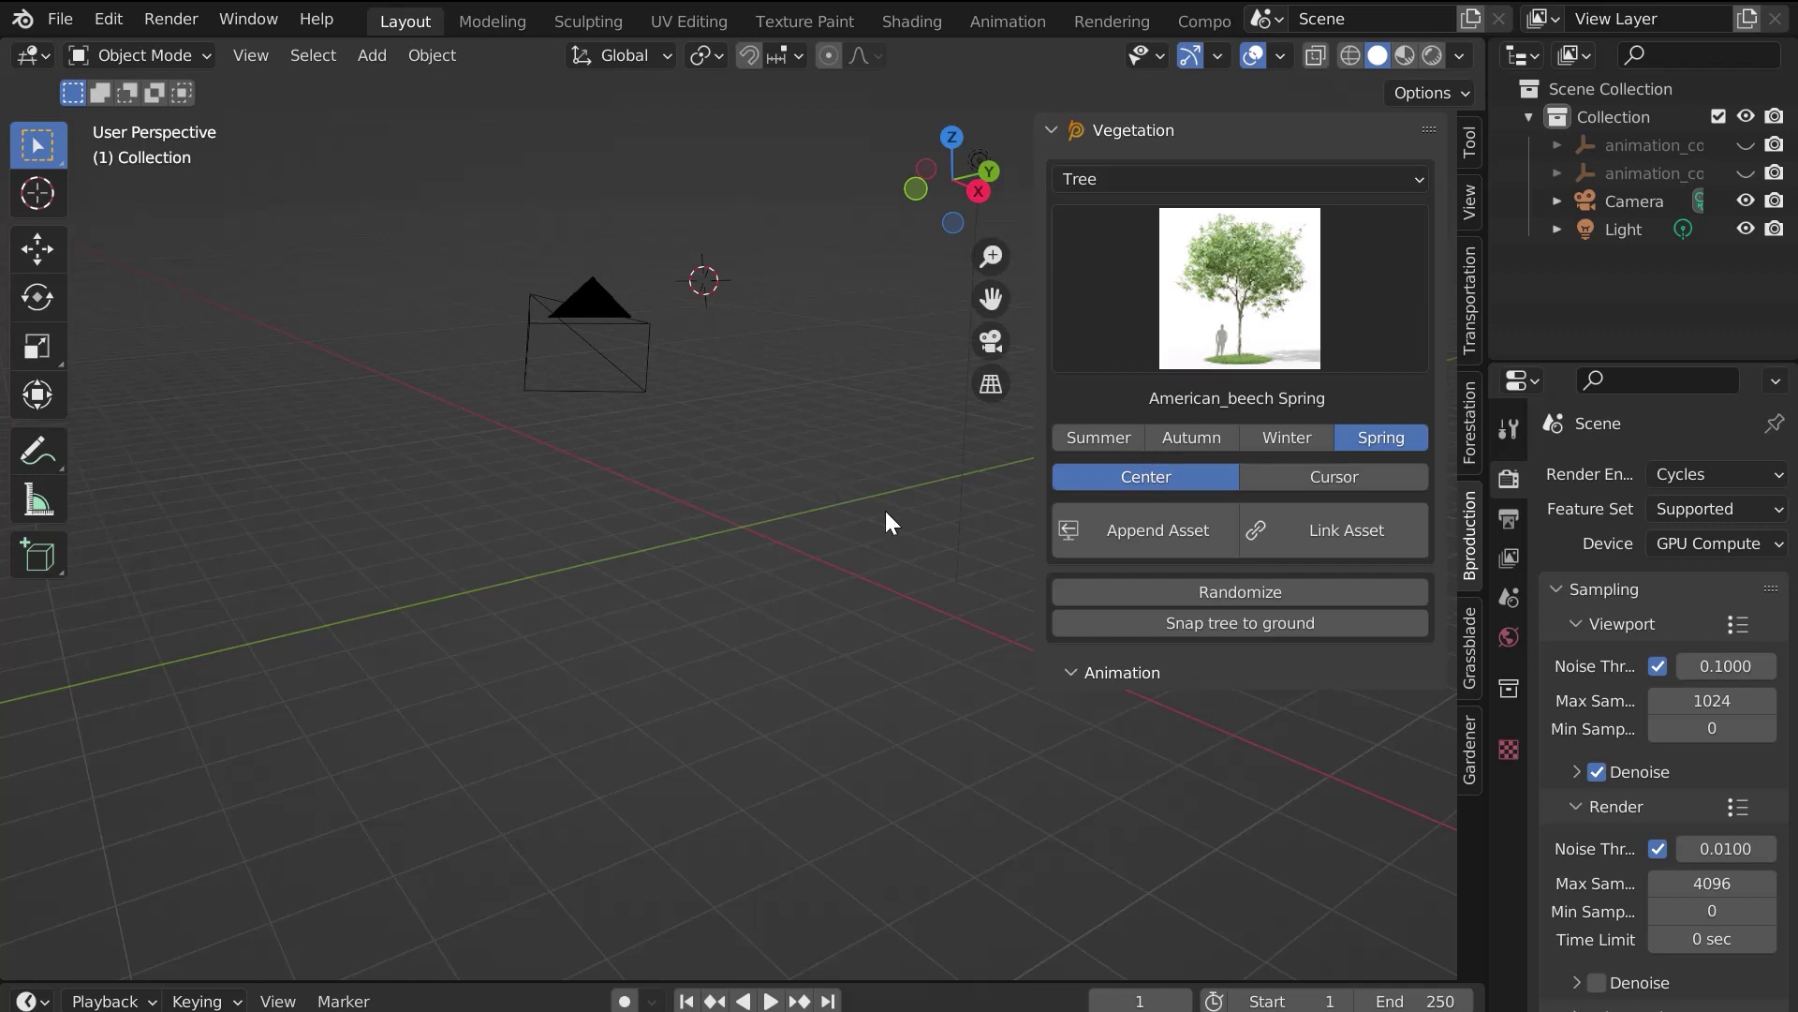
{"action": "left_click", "coordinate": [1144, 533]}
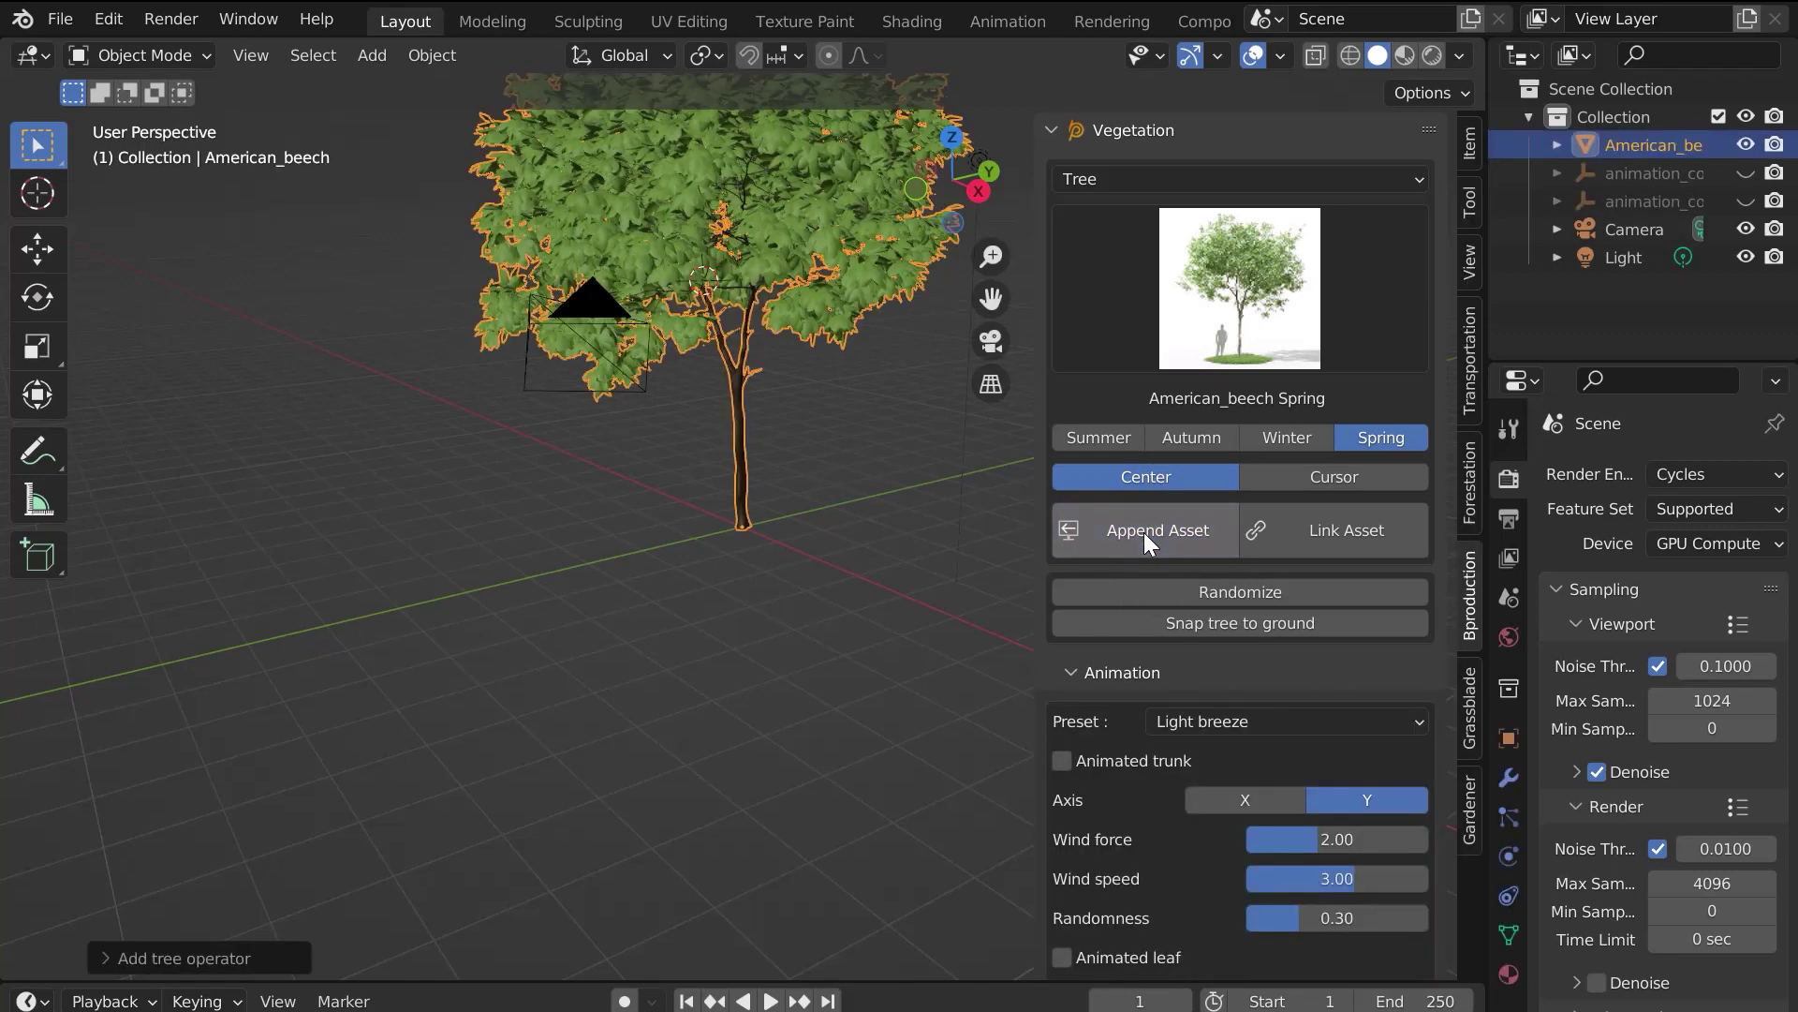
{"action": "right_click", "coordinate": [739, 506], "text": "shift"}
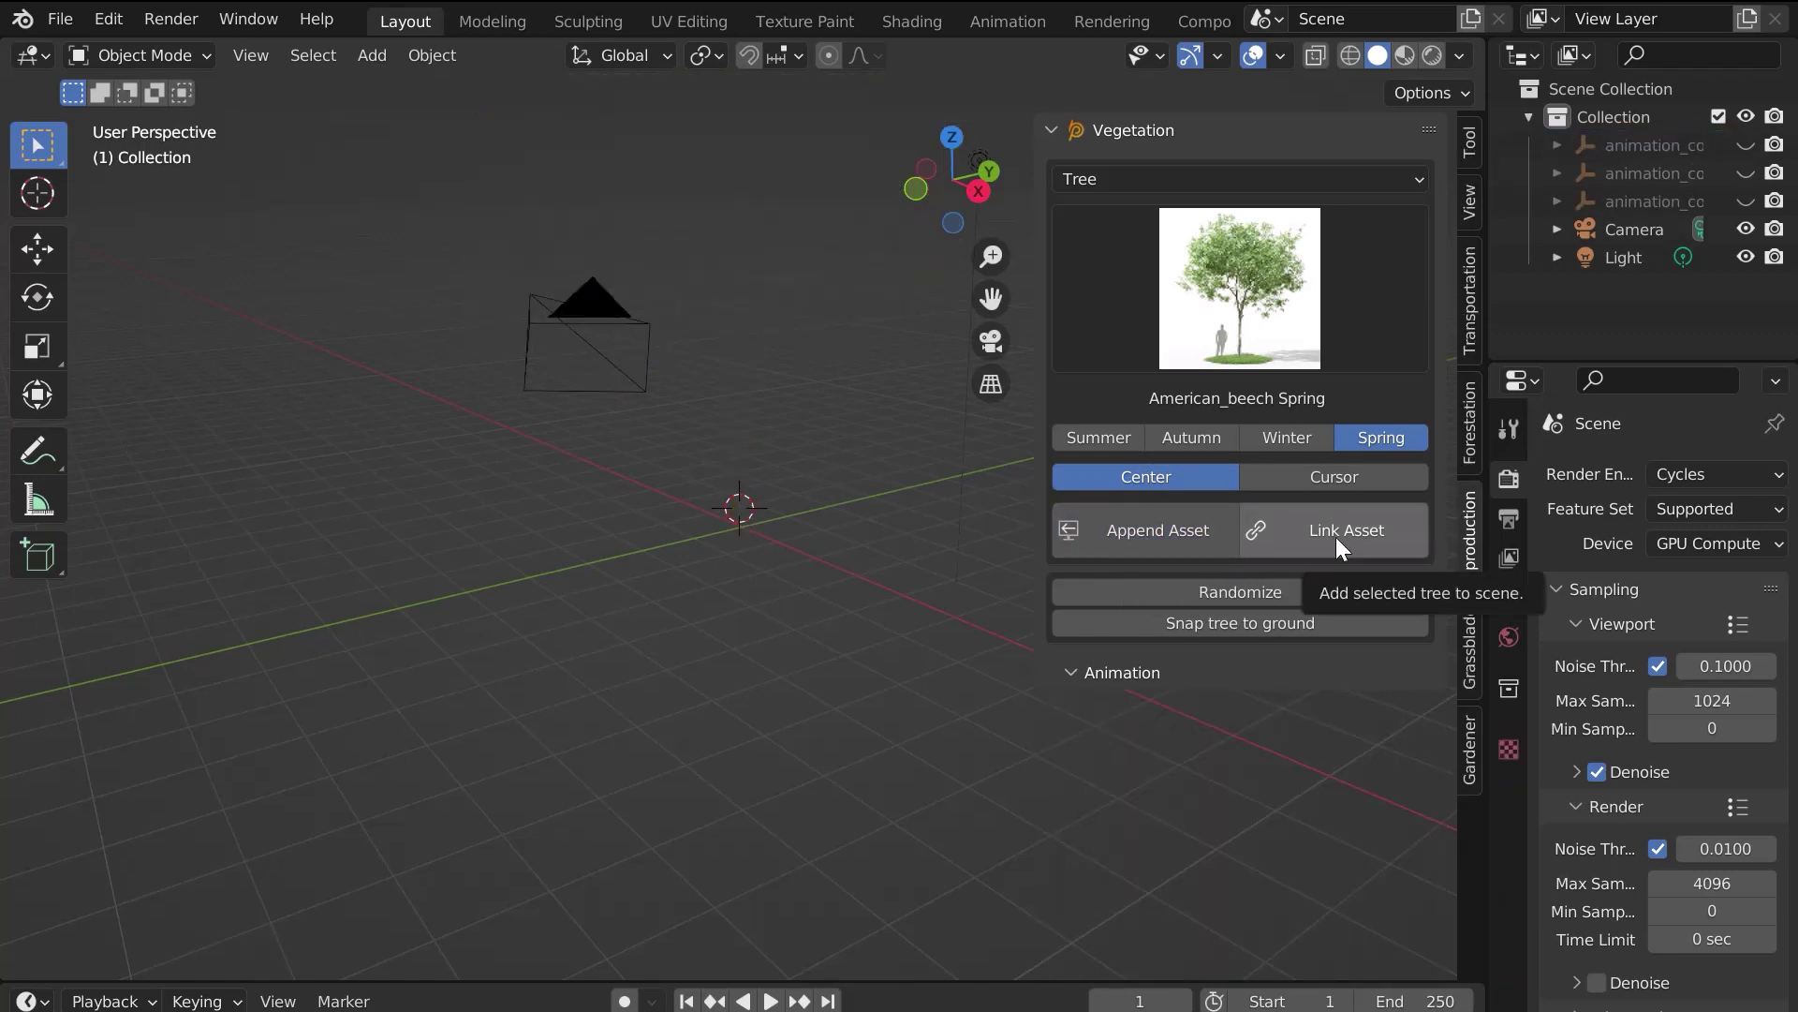
Step: Link the American_beech Spring asset into the scene and orbit around it
{"action": "left_click", "coordinate": [1336, 538]}
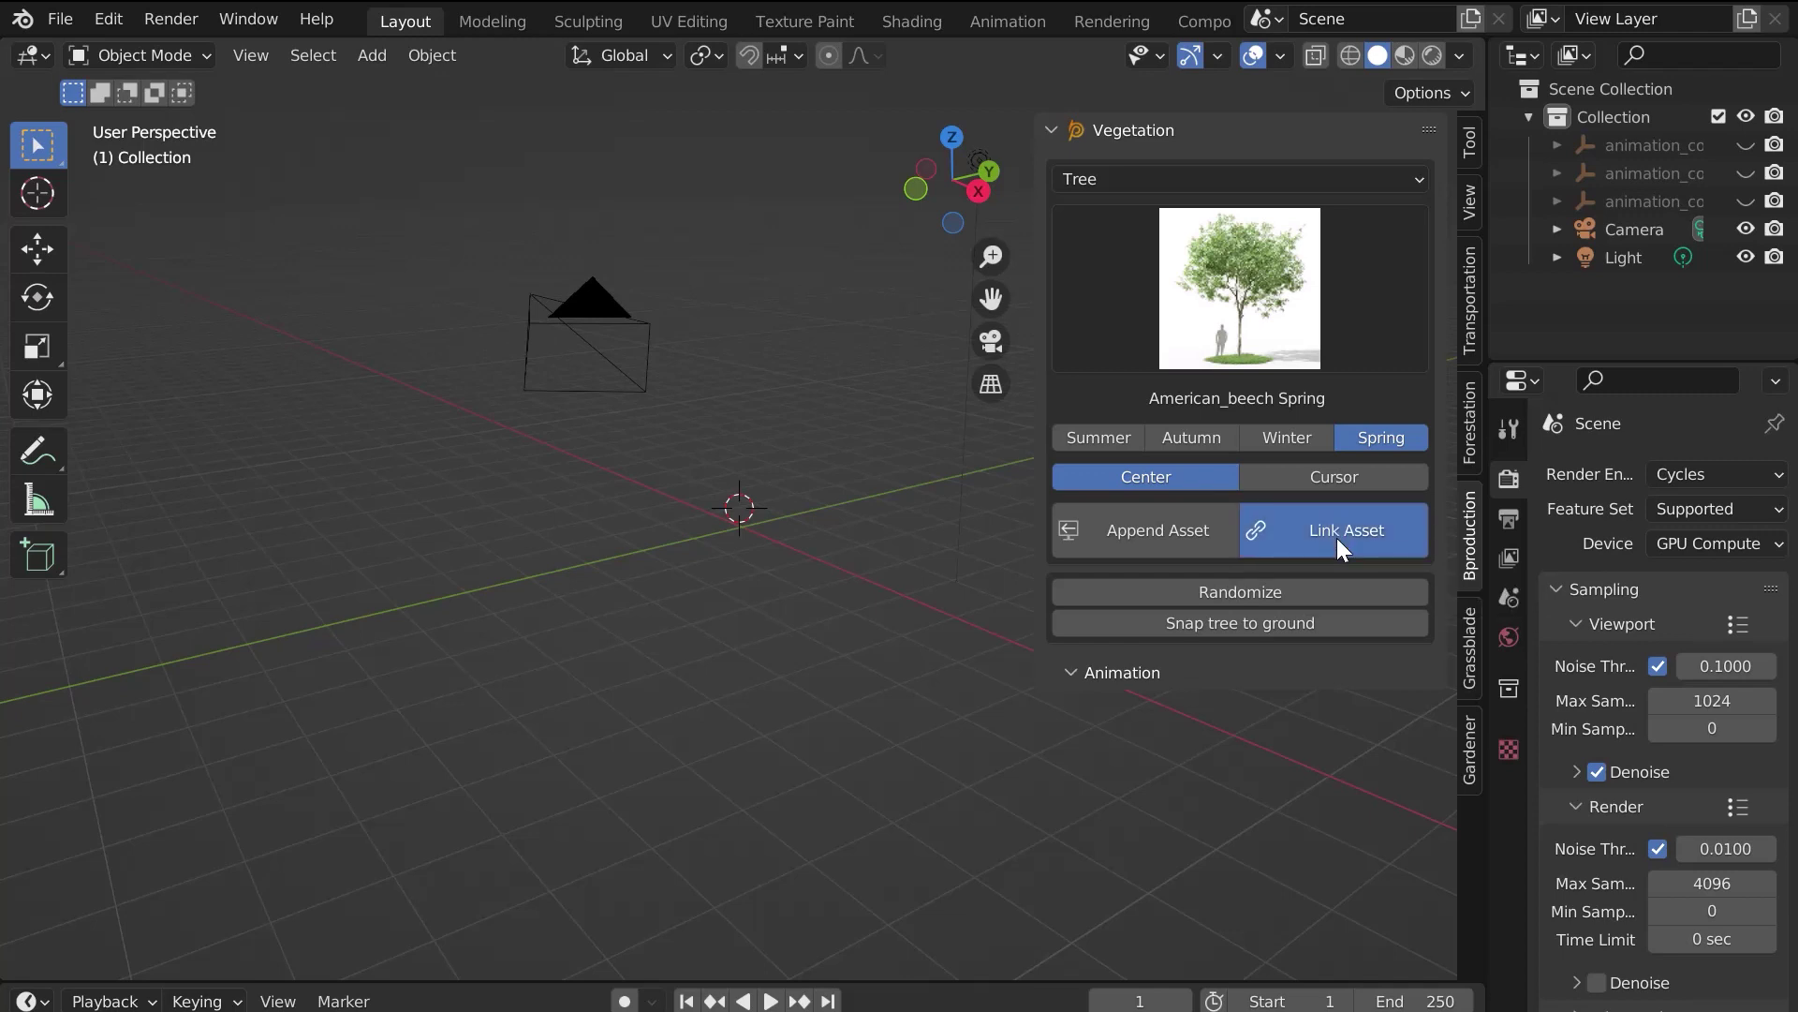
{"action": "middle_click_drag", "start_coordinate": [937, 505], "coordinate": [510, 483]}
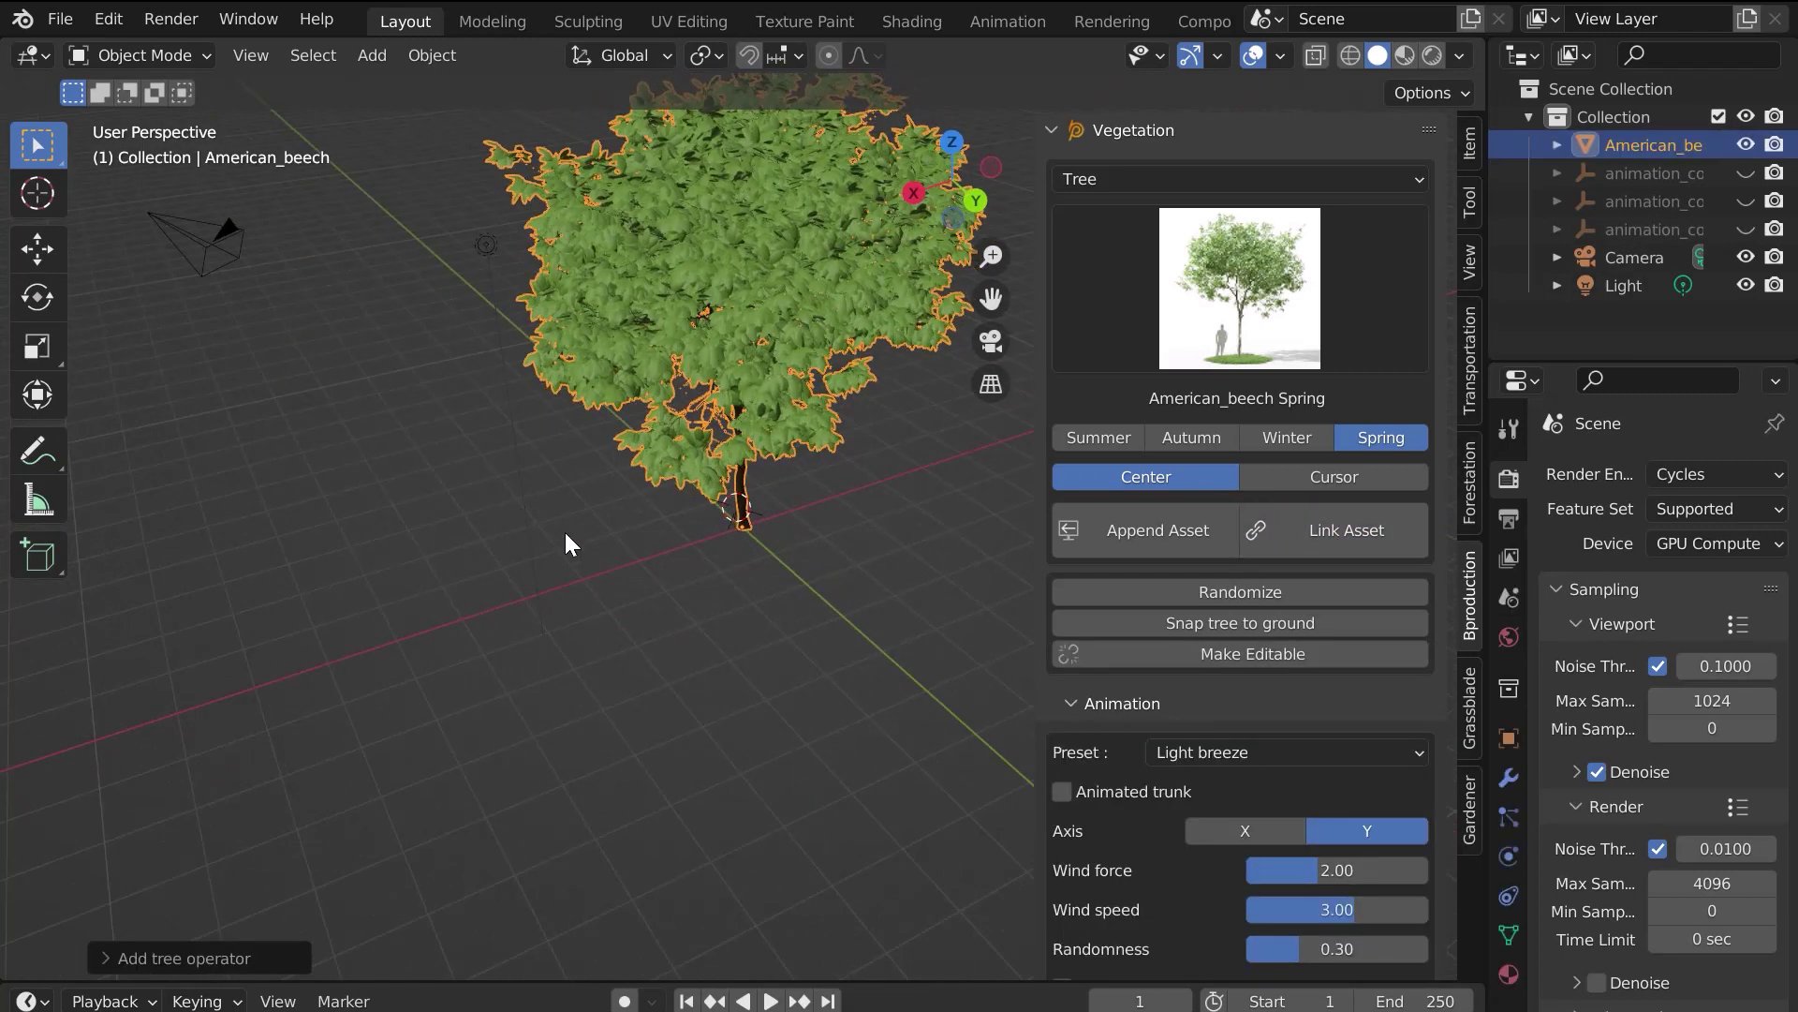
{"action": "middle_click_drag", "start_coordinate": [580, 533], "coordinate": [623, 387]}
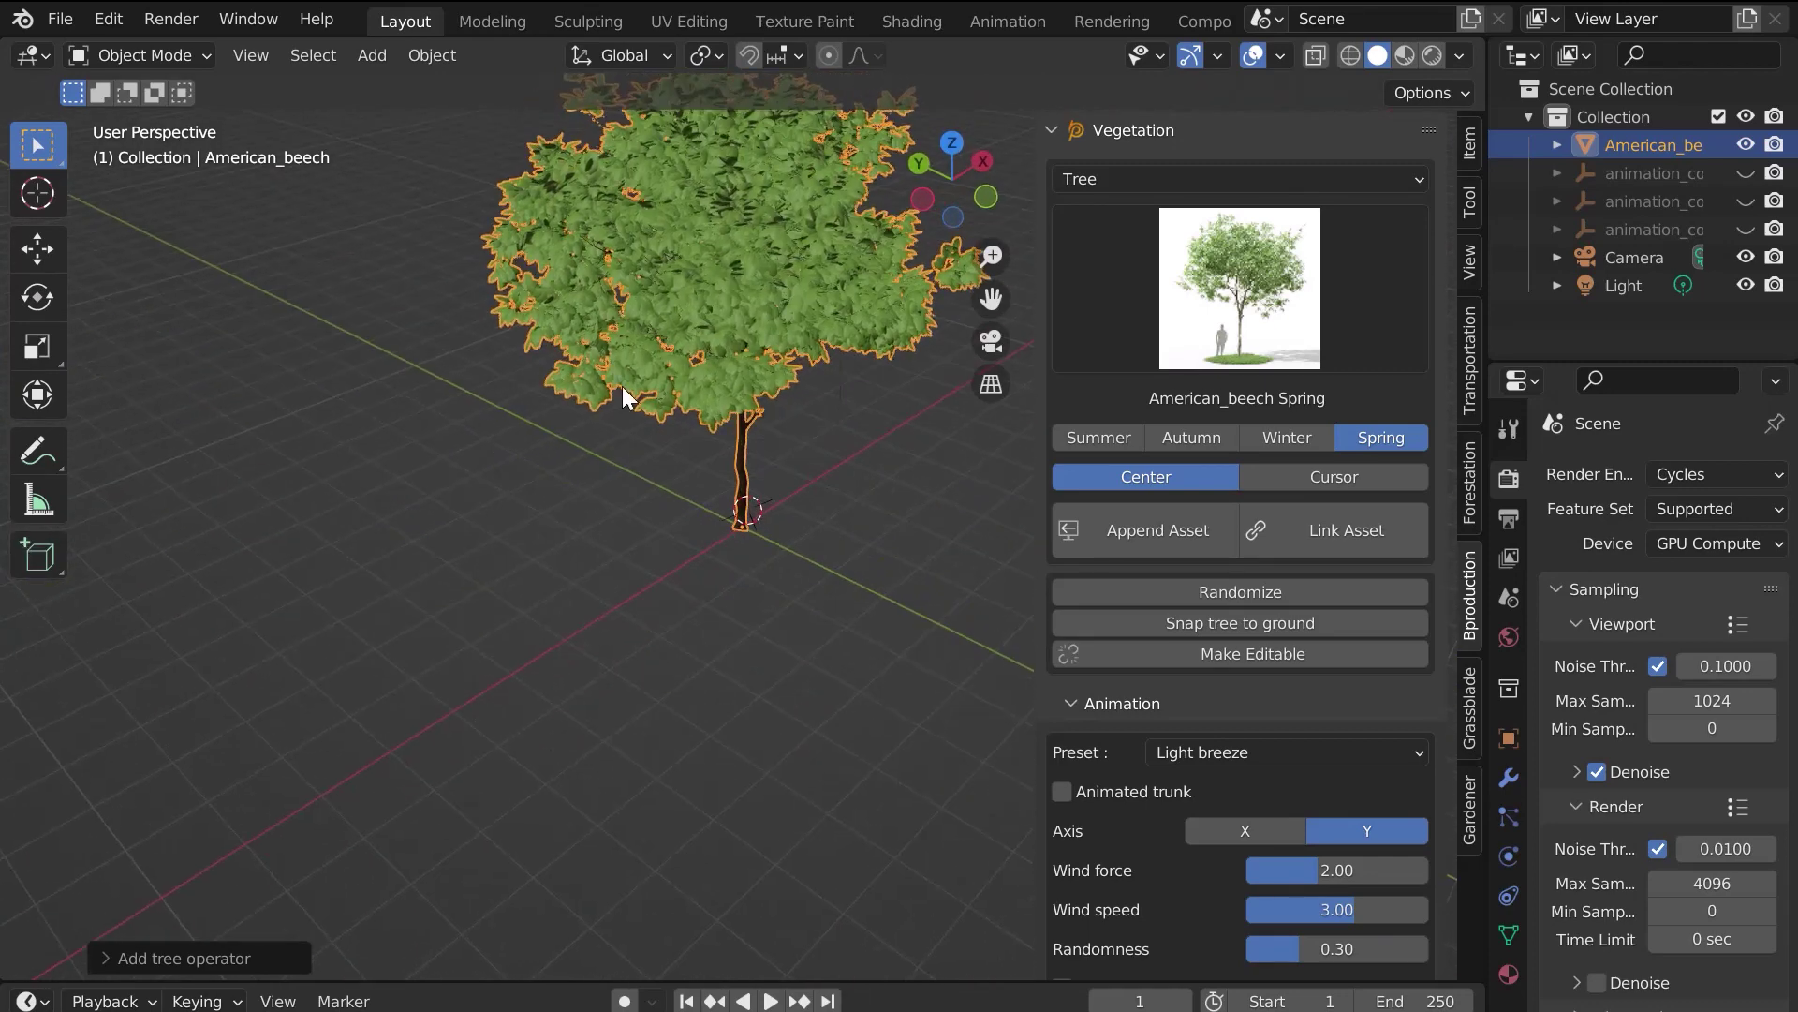
{"action": "middle_click_drag", "start_coordinate": [765, 333], "coordinate": [706, 517]}
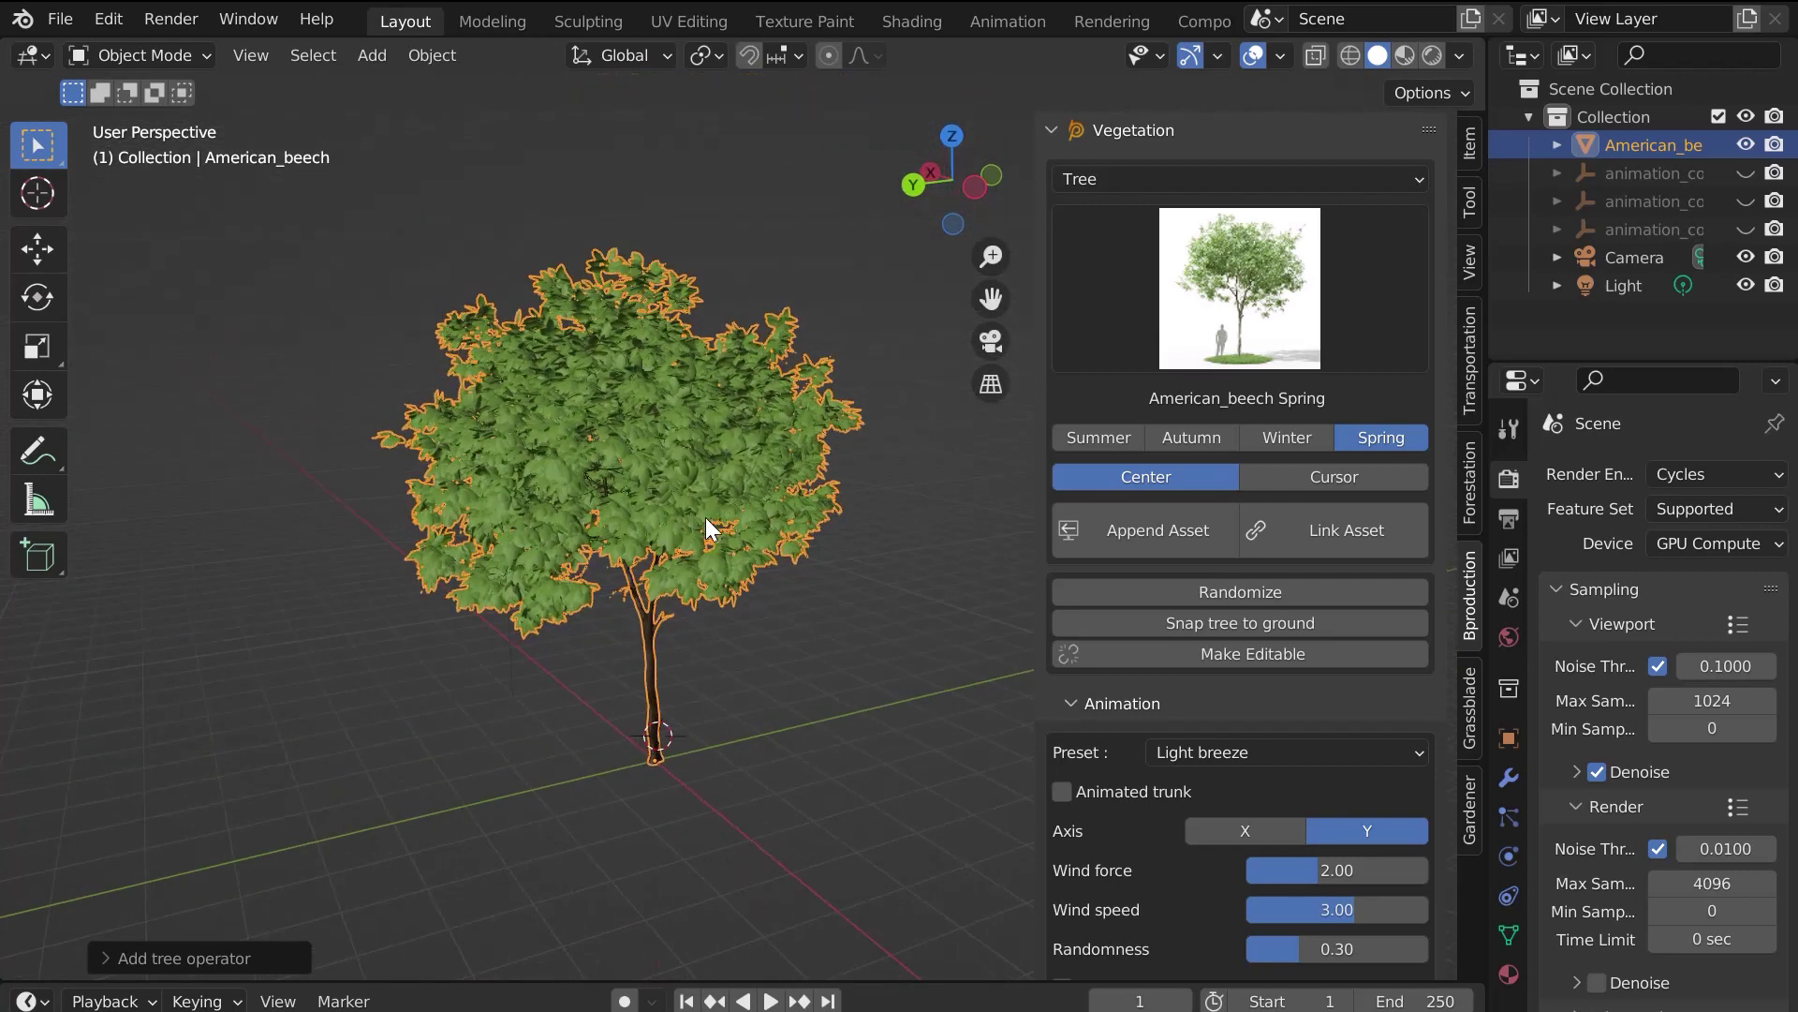
{"action": "key", "text": "Tab"}
Step: Make the linked beech editable, enter edit mode and randomize its crown three times
{"action": "left_click", "coordinate": [1234, 659]}
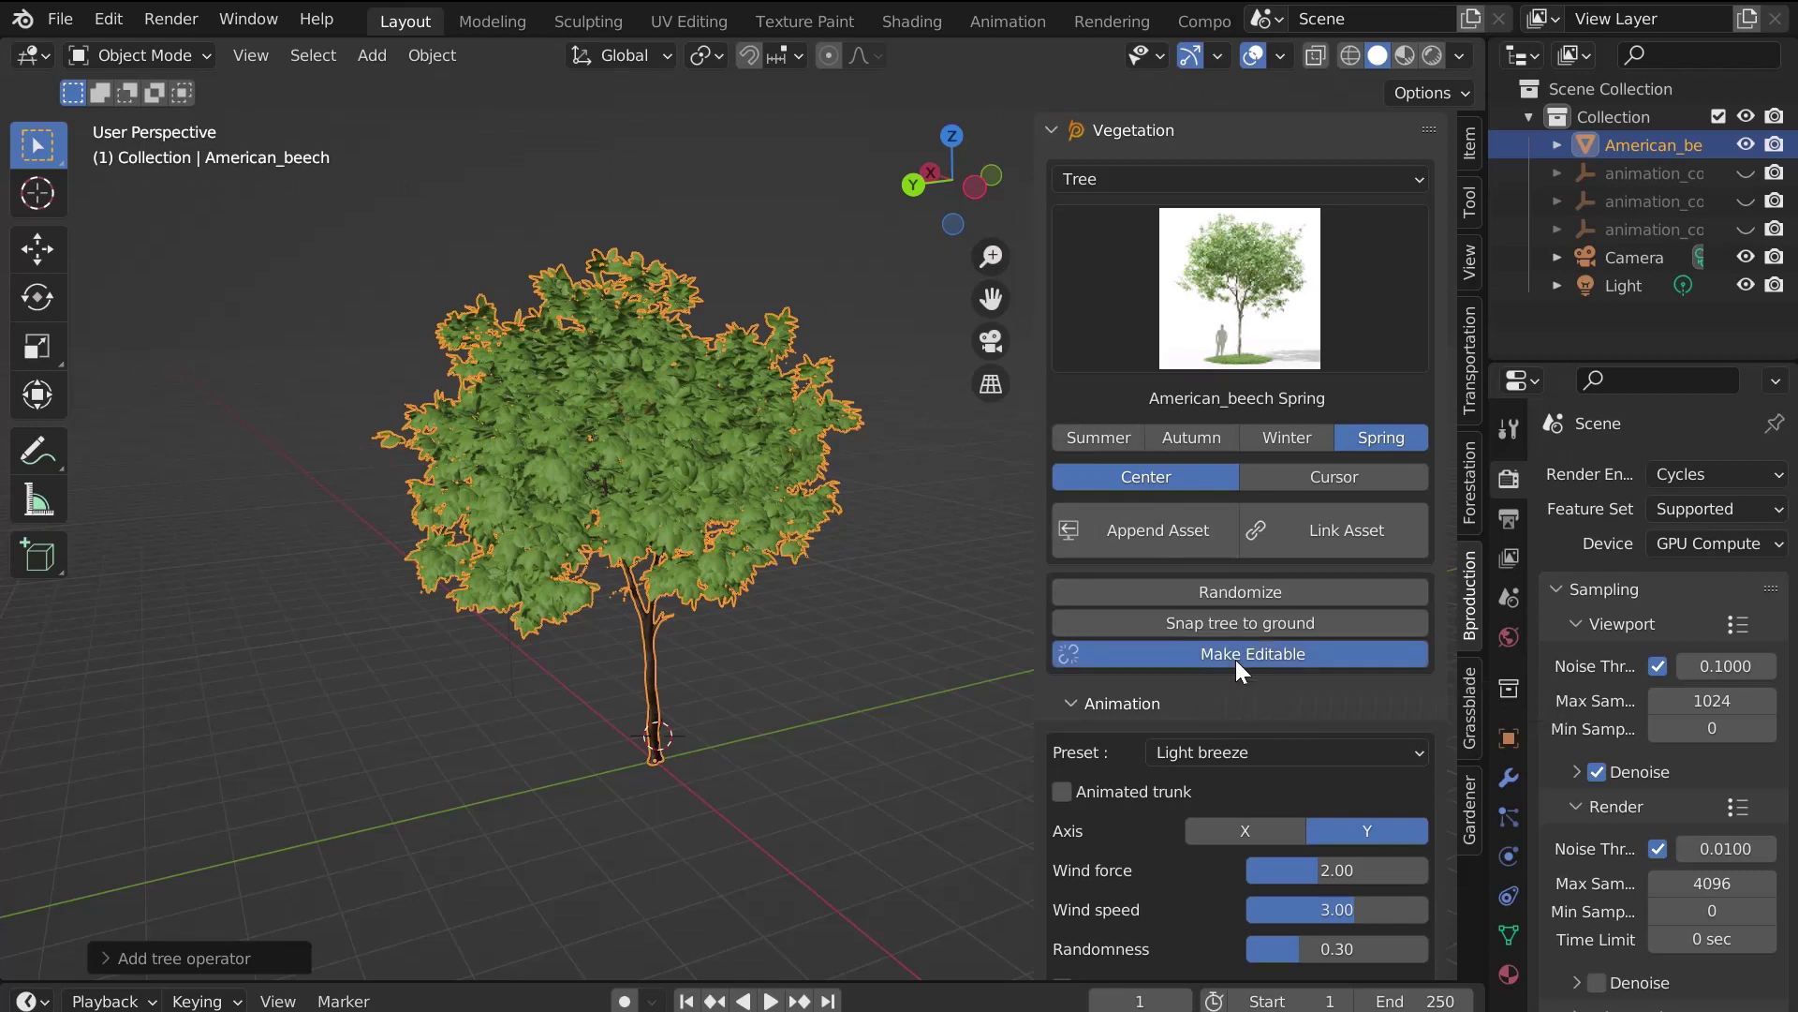
{"action": "middle_click_drag", "start_coordinate": [805, 515], "coordinate": [732, 531]}
{"action": "key", "text": "Tab"}
{"action": "key", "text": "Tab"}
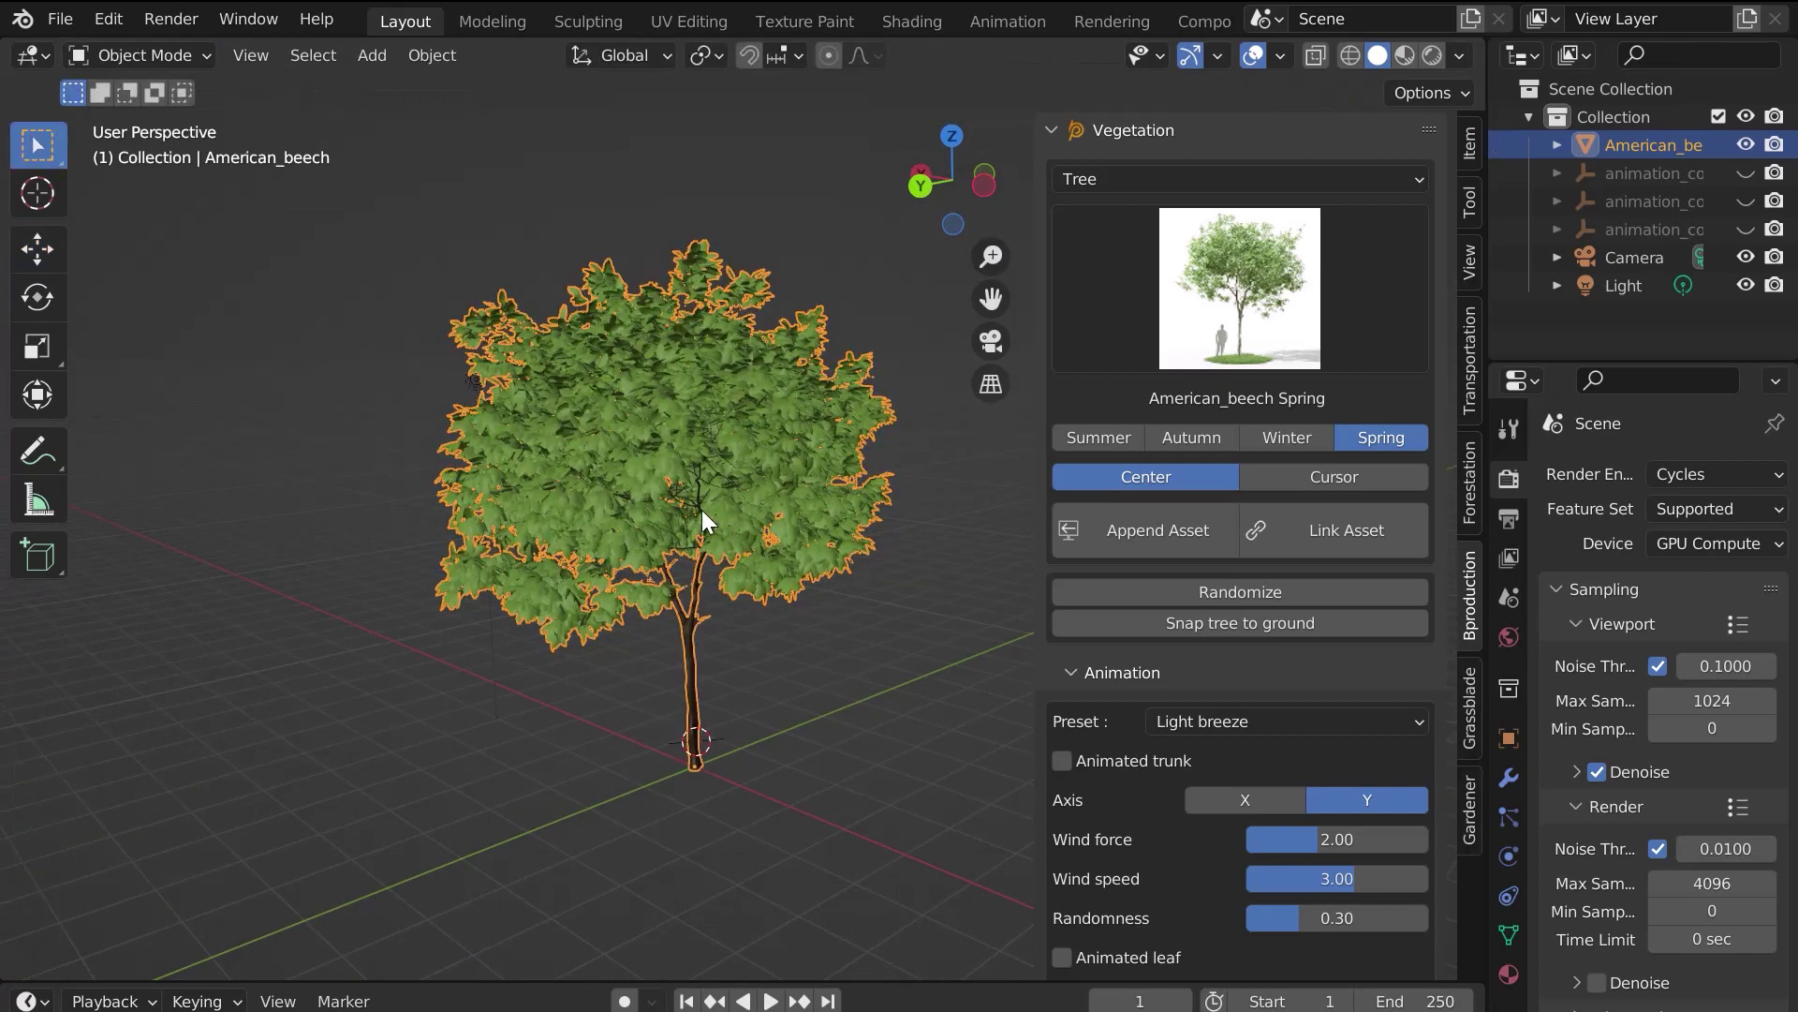
{"action": "left_click", "coordinate": [1111, 594]}
{"action": "left_click", "coordinate": [1108, 599]}
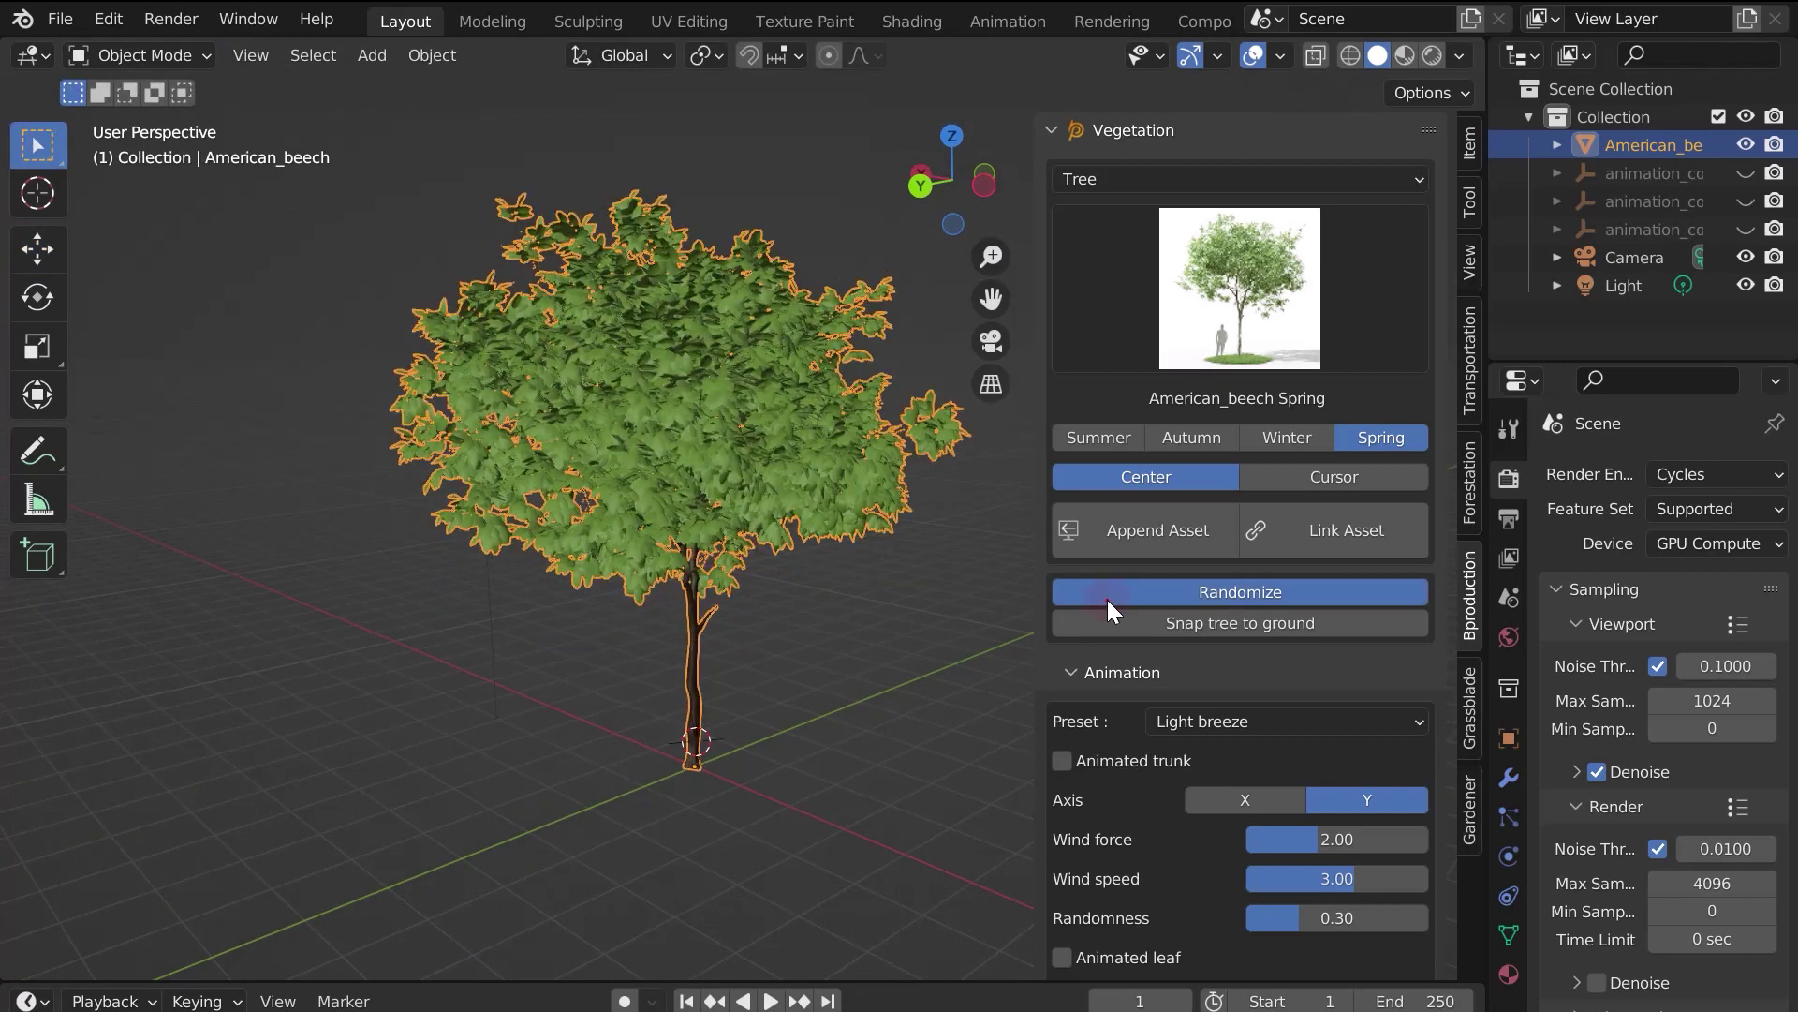
{"action": "left_click", "coordinate": [1107, 600]}
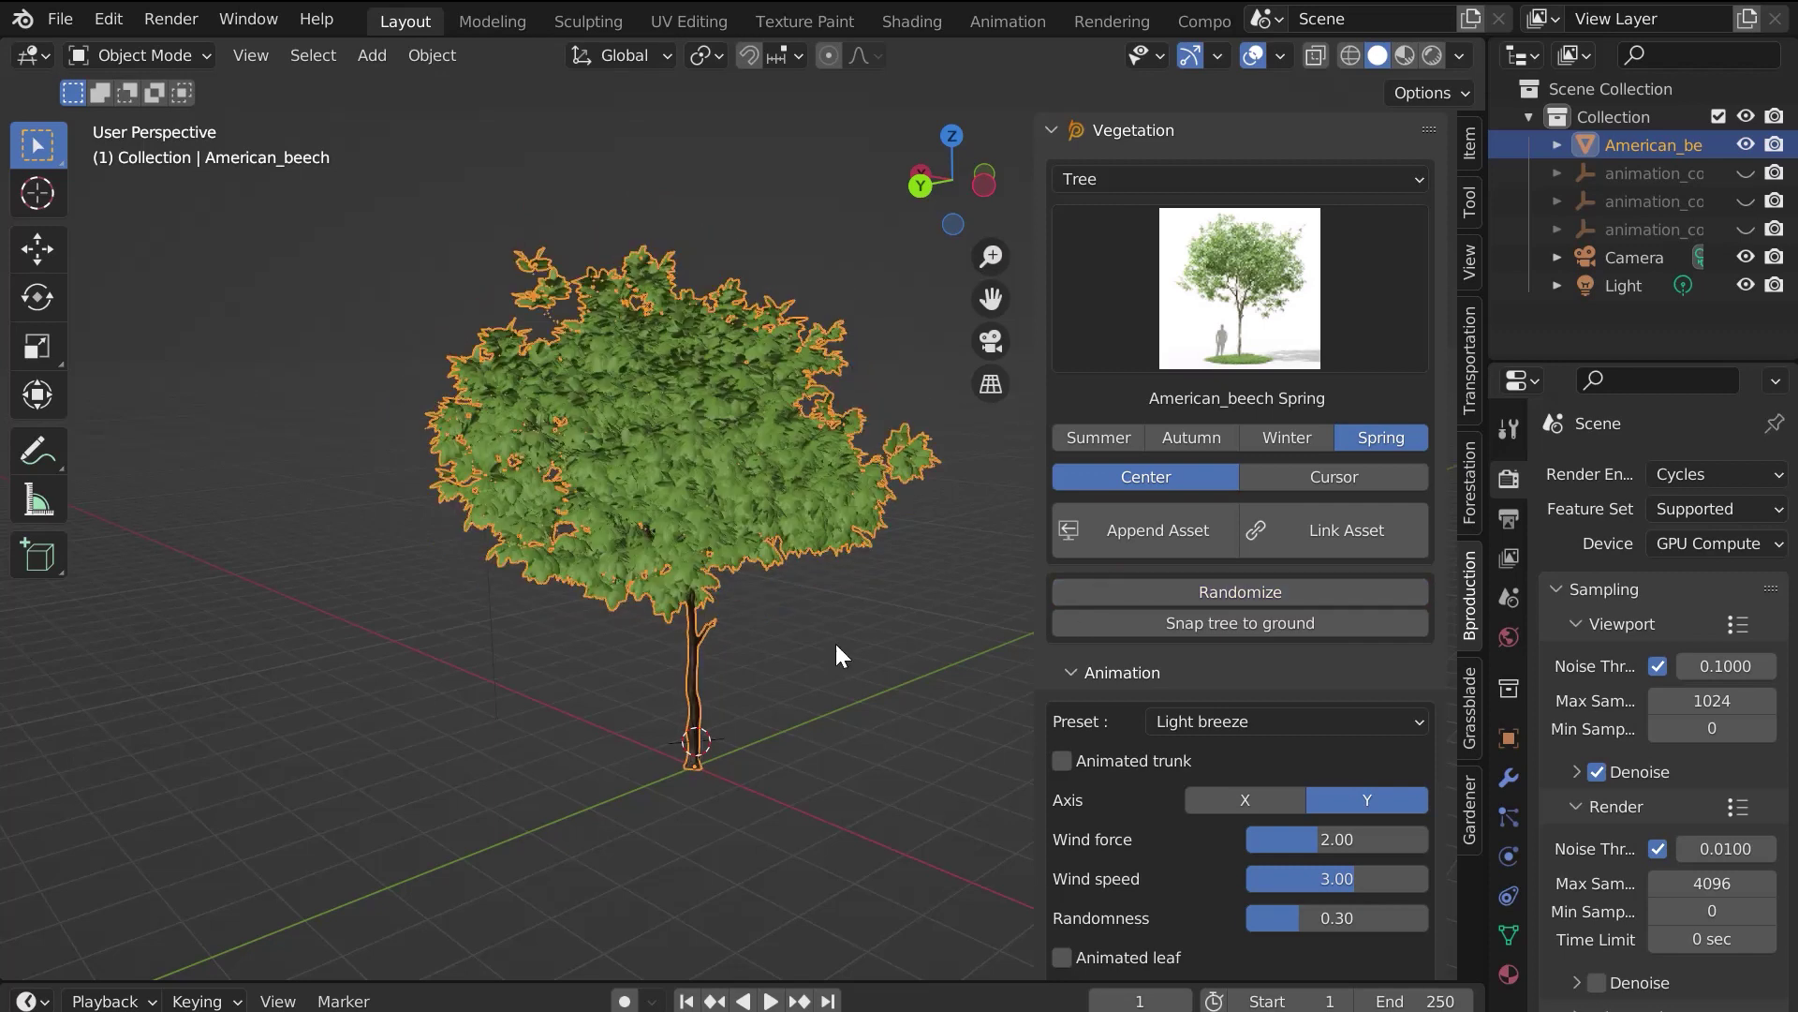
{"action": "key", "text": "shift+a"}
Step: Add a plane, scale it up and lower it along Z beneath the tree
{"action": "mouse_move", "coordinate": [699, 492]}
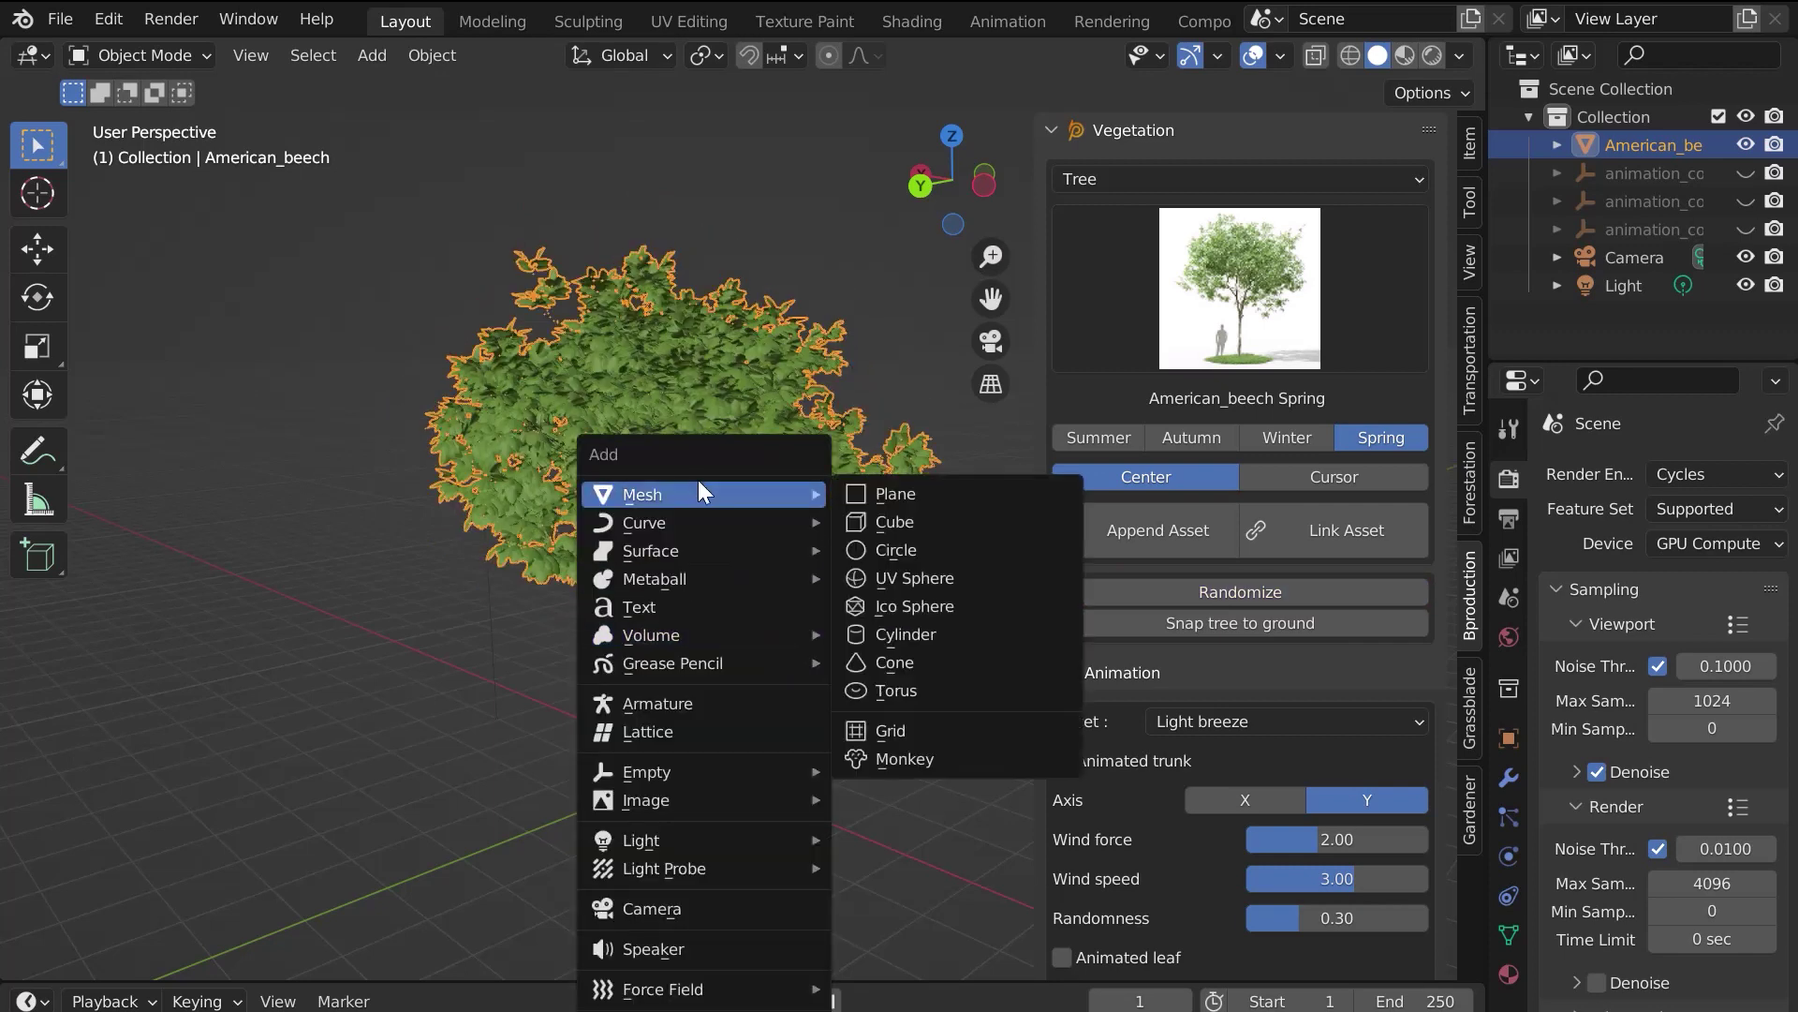
{"action": "left_click", "coordinate": [928, 492]}
{"action": "key", "text": "s"}
{"action": "left_click", "coordinate": [1339, 576]}
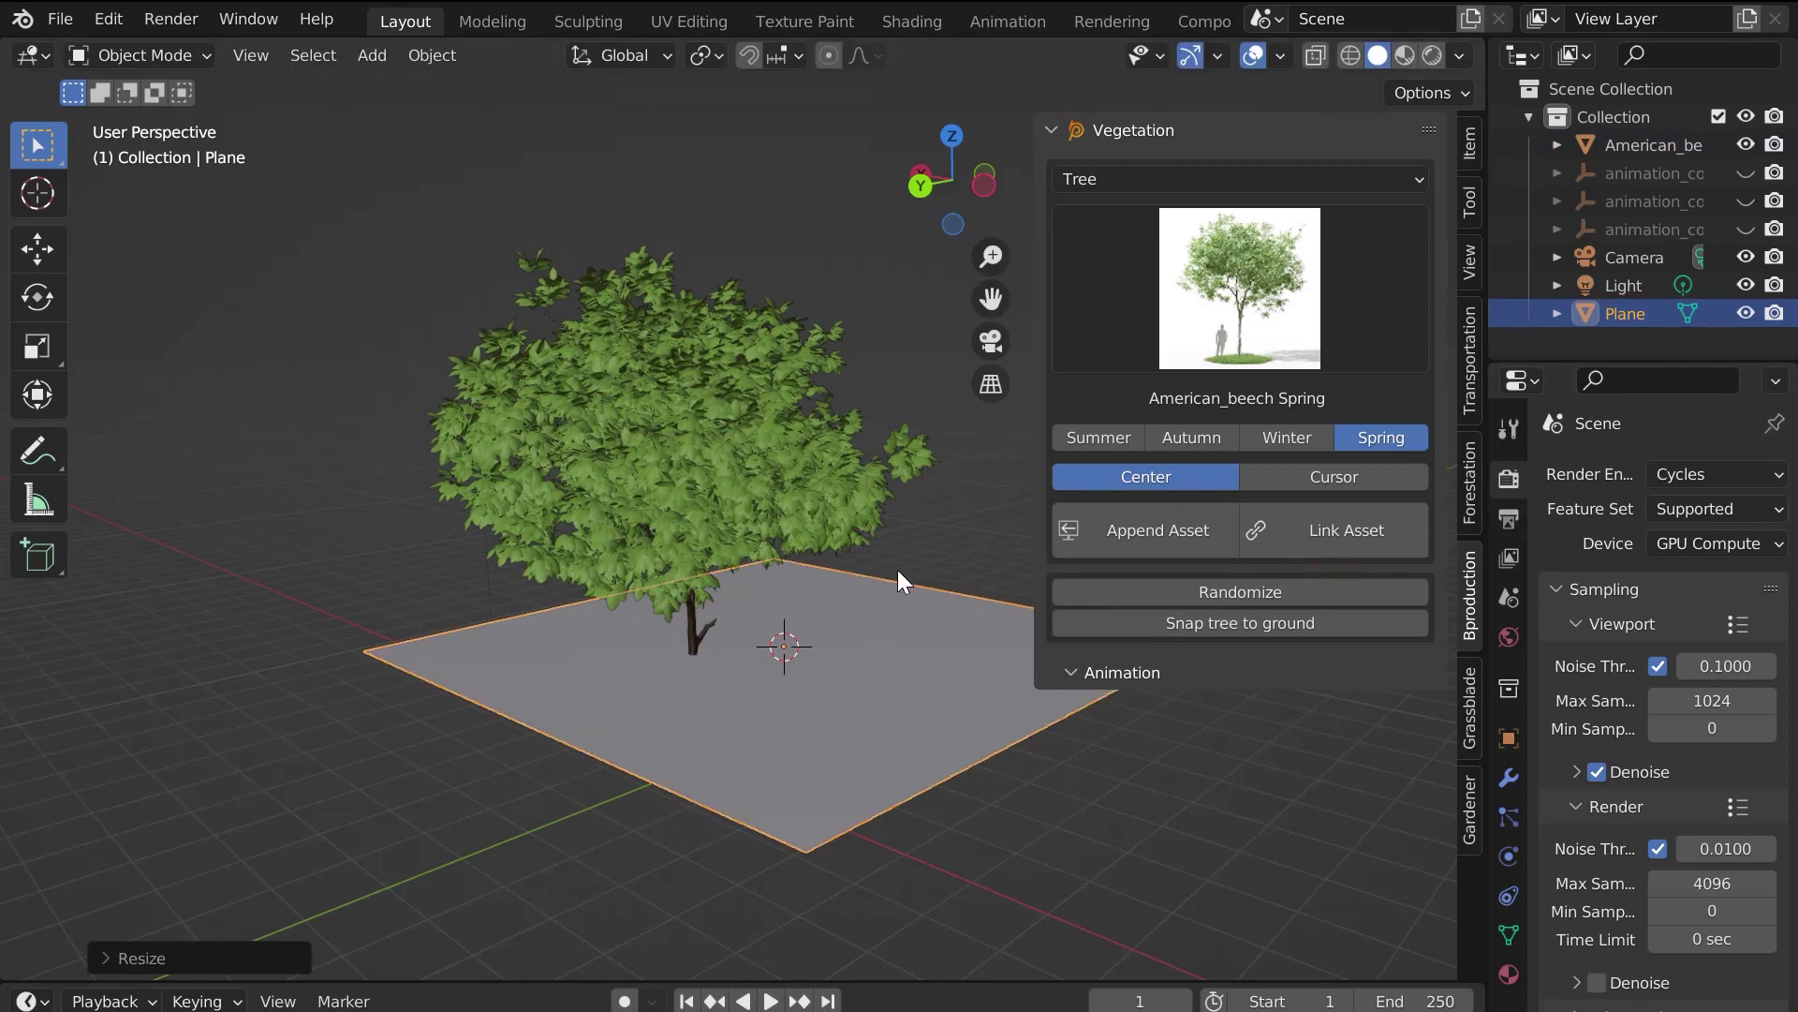
{"action": "left_click", "coordinate": [29, 252]}
{"action": "left_click_drag", "start_coordinate": [772, 530], "coordinate": [772, 684]}
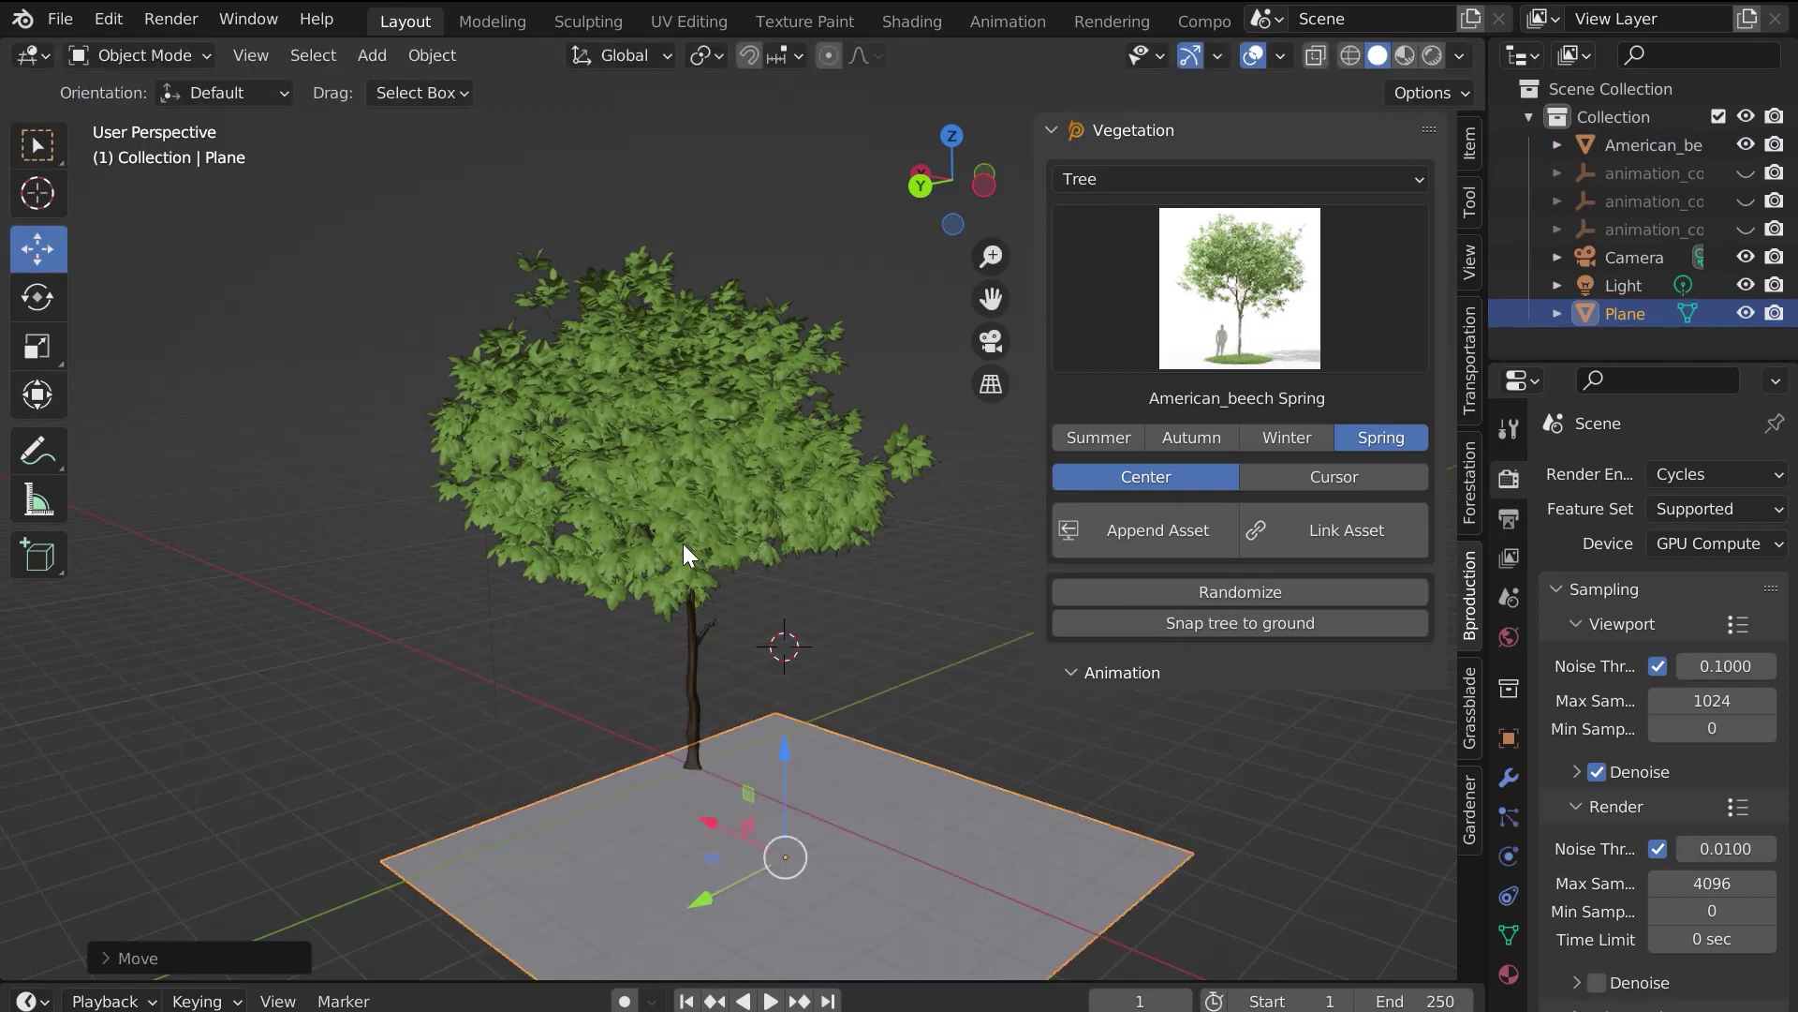
Step: Select the beech and snap it down onto the ground plane
{"action": "left_click", "coordinate": [683, 544]}
{"action": "left_click", "coordinate": [1176, 621]}
{"action": "middle_click_drag", "start_coordinate": [847, 806], "coordinate": [597, 499], "text": "shift"}
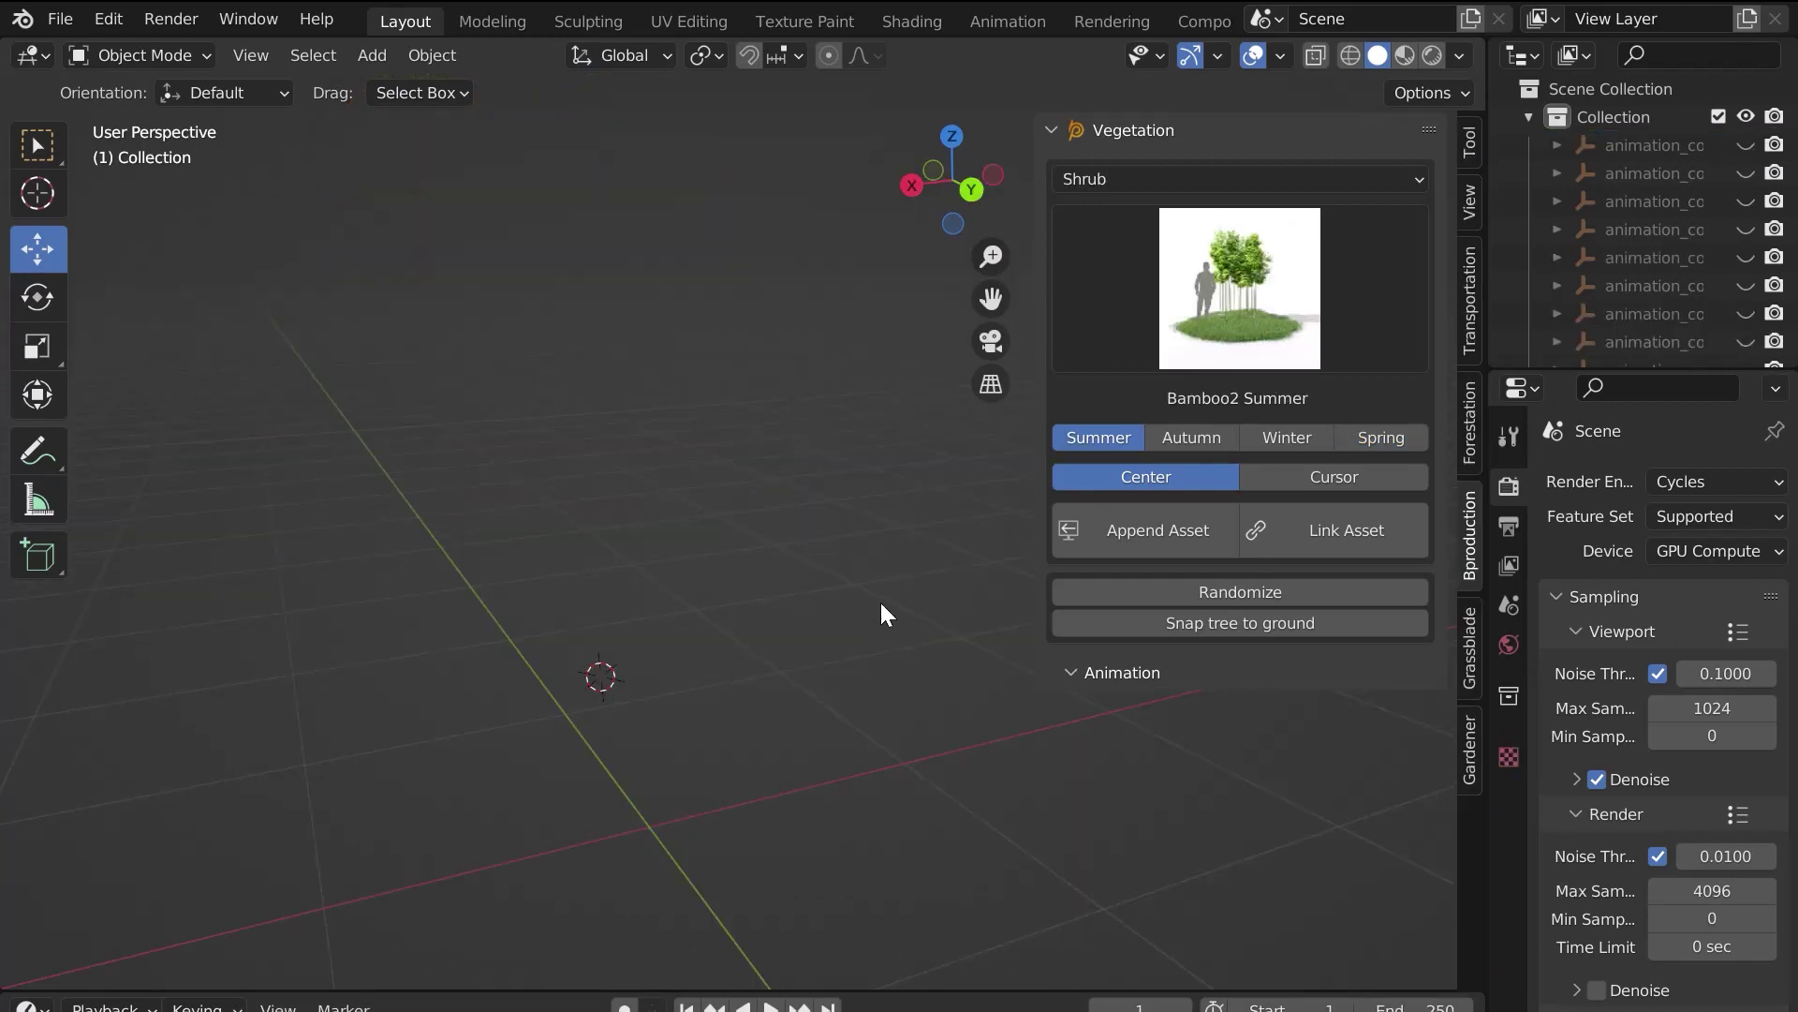
Step: Append the small_tree1 Summer asset to the scene
{"action": "left_click", "coordinate": [1213, 290]}
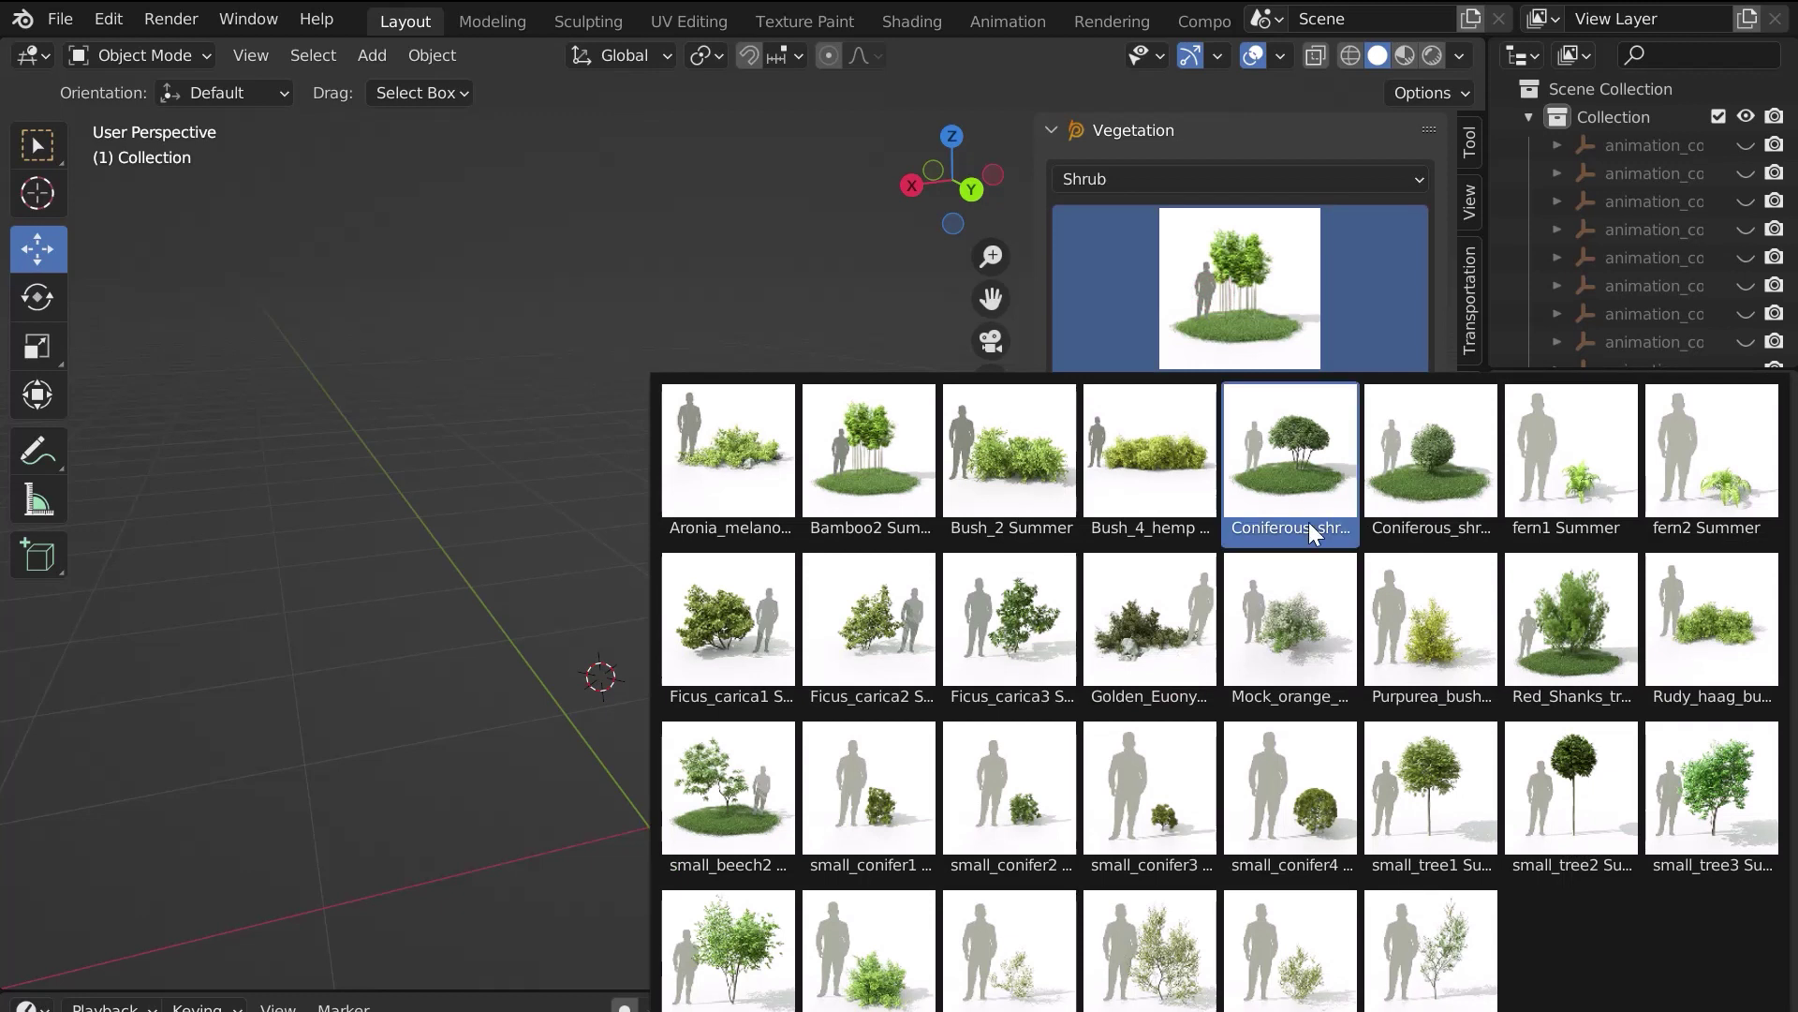
{"action": "left_click", "coordinate": [1436, 749]}
{"action": "left_click", "coordinate": [1153, 533]}
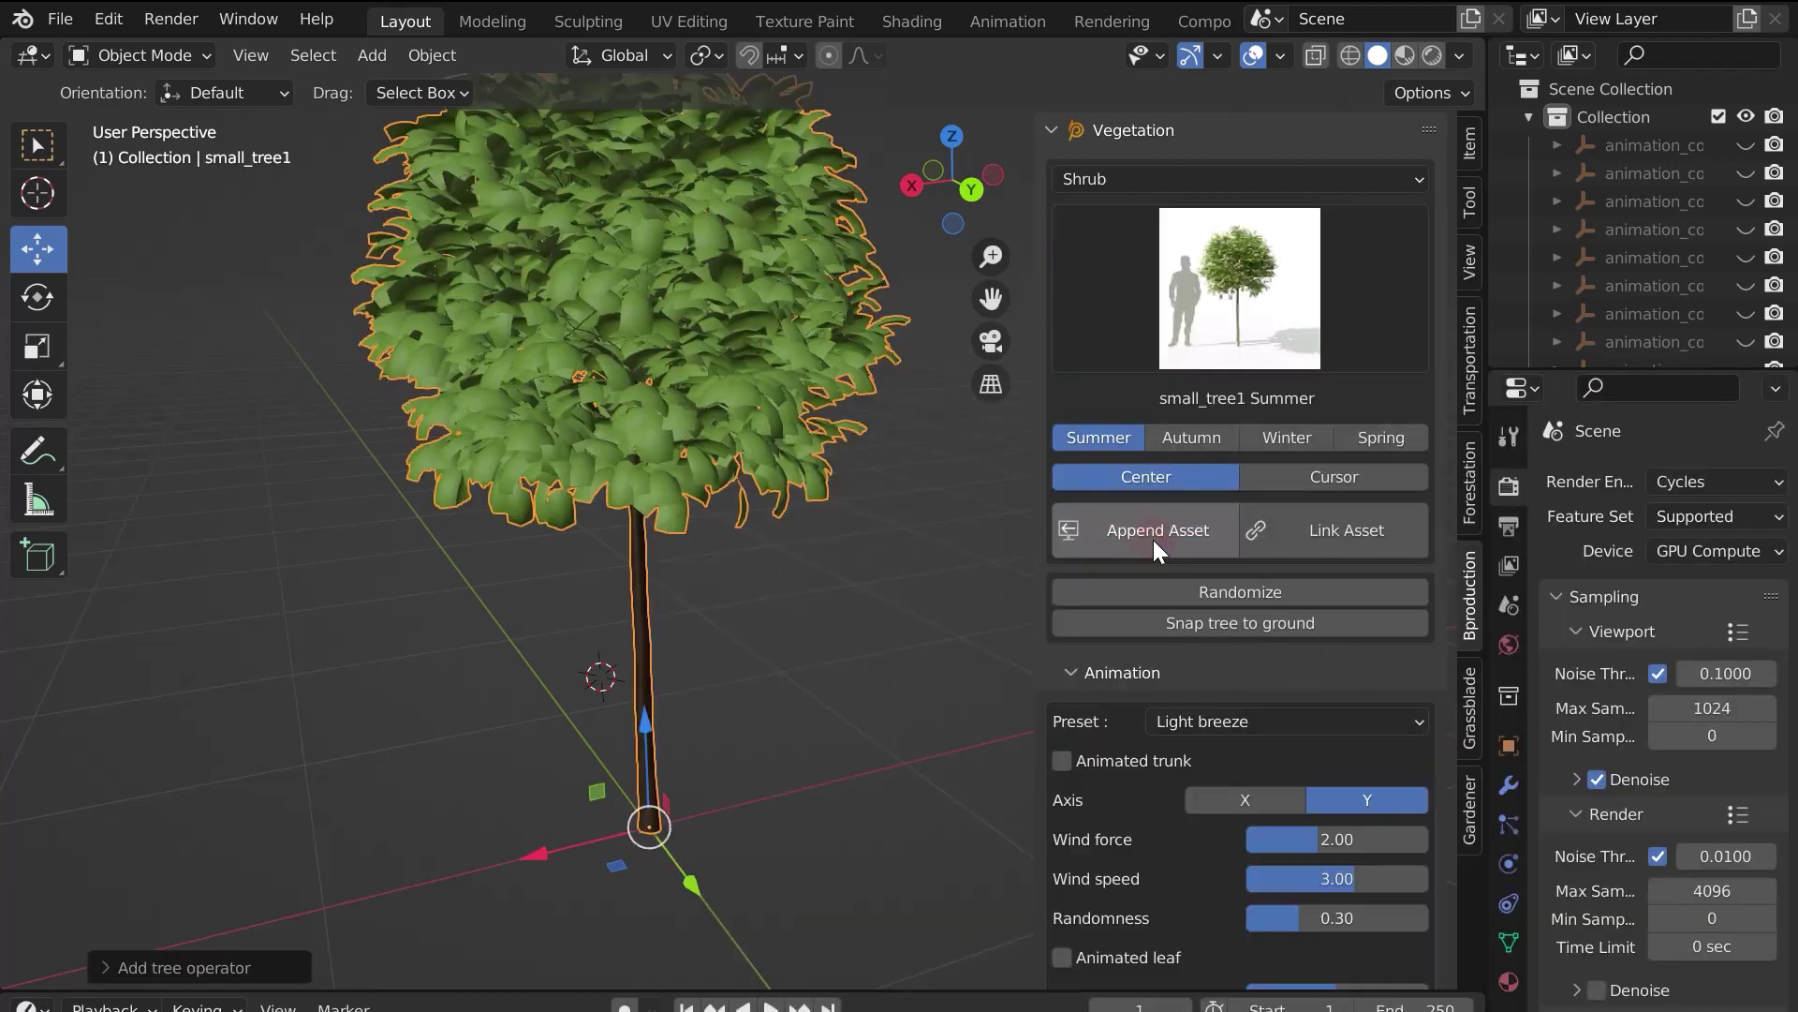
{"action": "middle_click_drag", "start_coordinate": [825, 514], "coordinate": [610, 583]}
{"action": "scroll", "coordinate": [1145, 646], "scroll_direction": "down", "scroll_amount": 3}
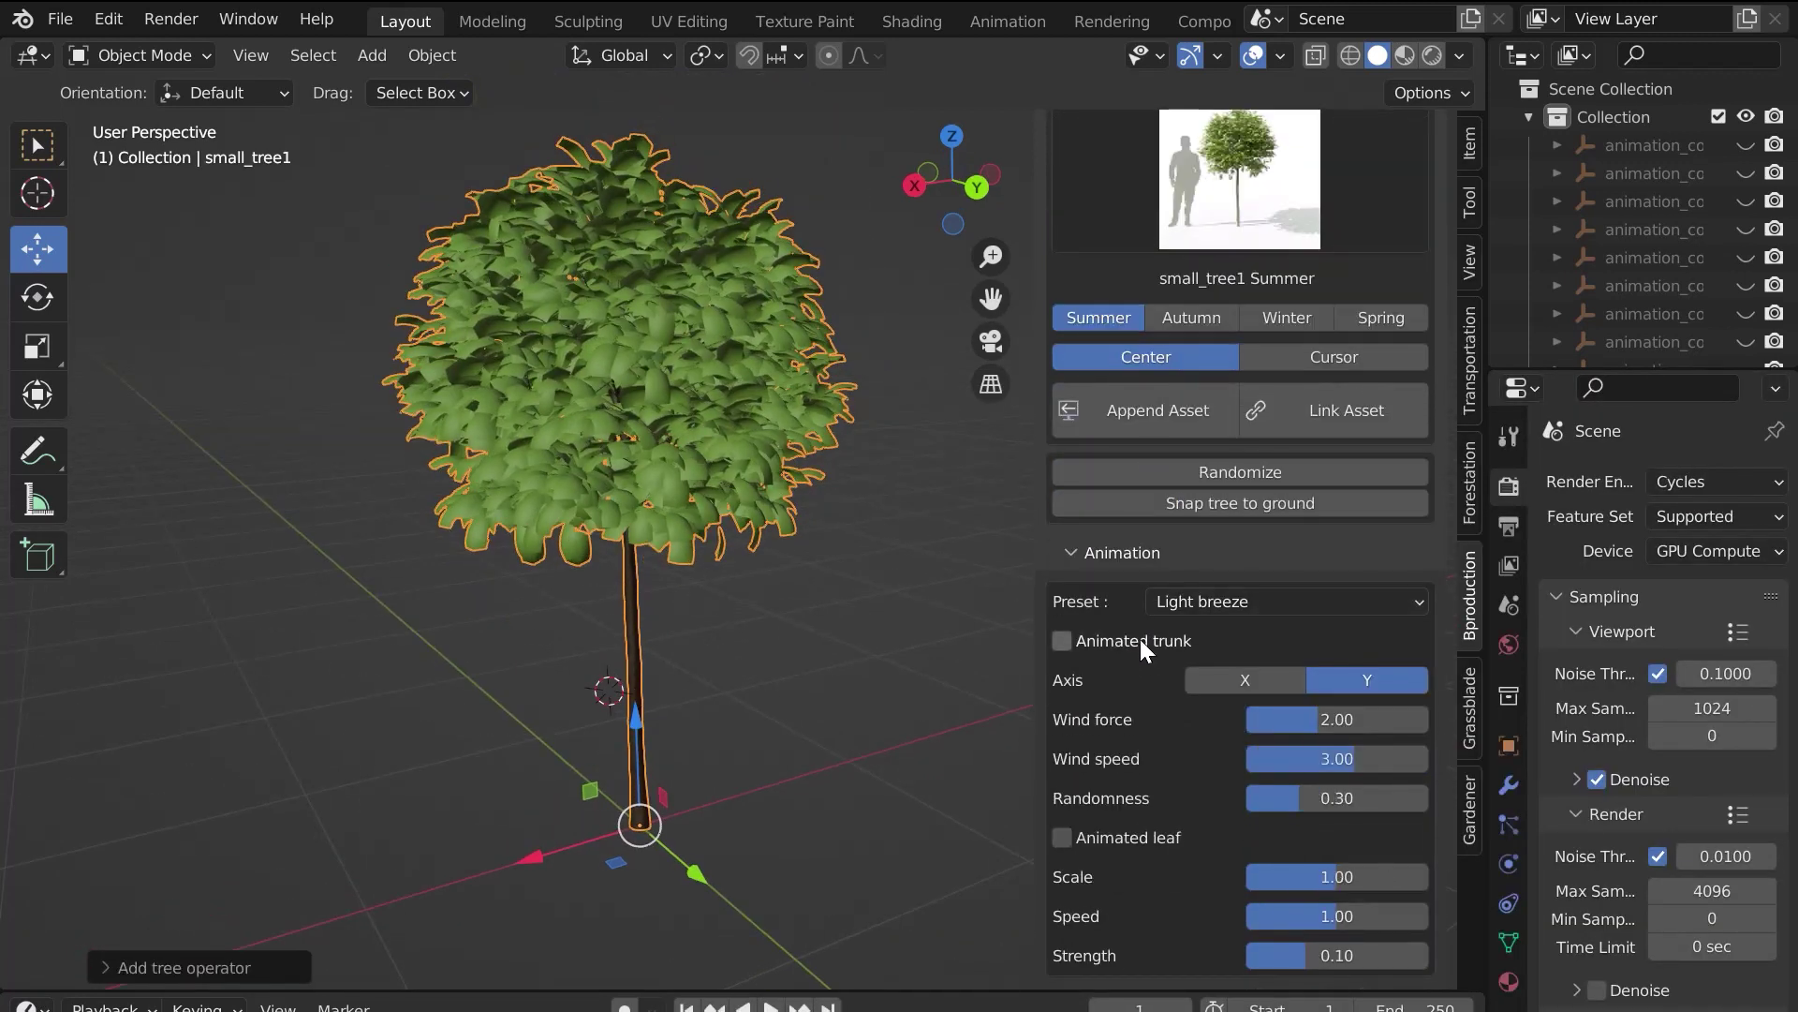
Step: Apply the Medium wind preset and play the animation, toggling trunk and leaf animation
{"action": "left_click", "coordinate": [1197, 597]}
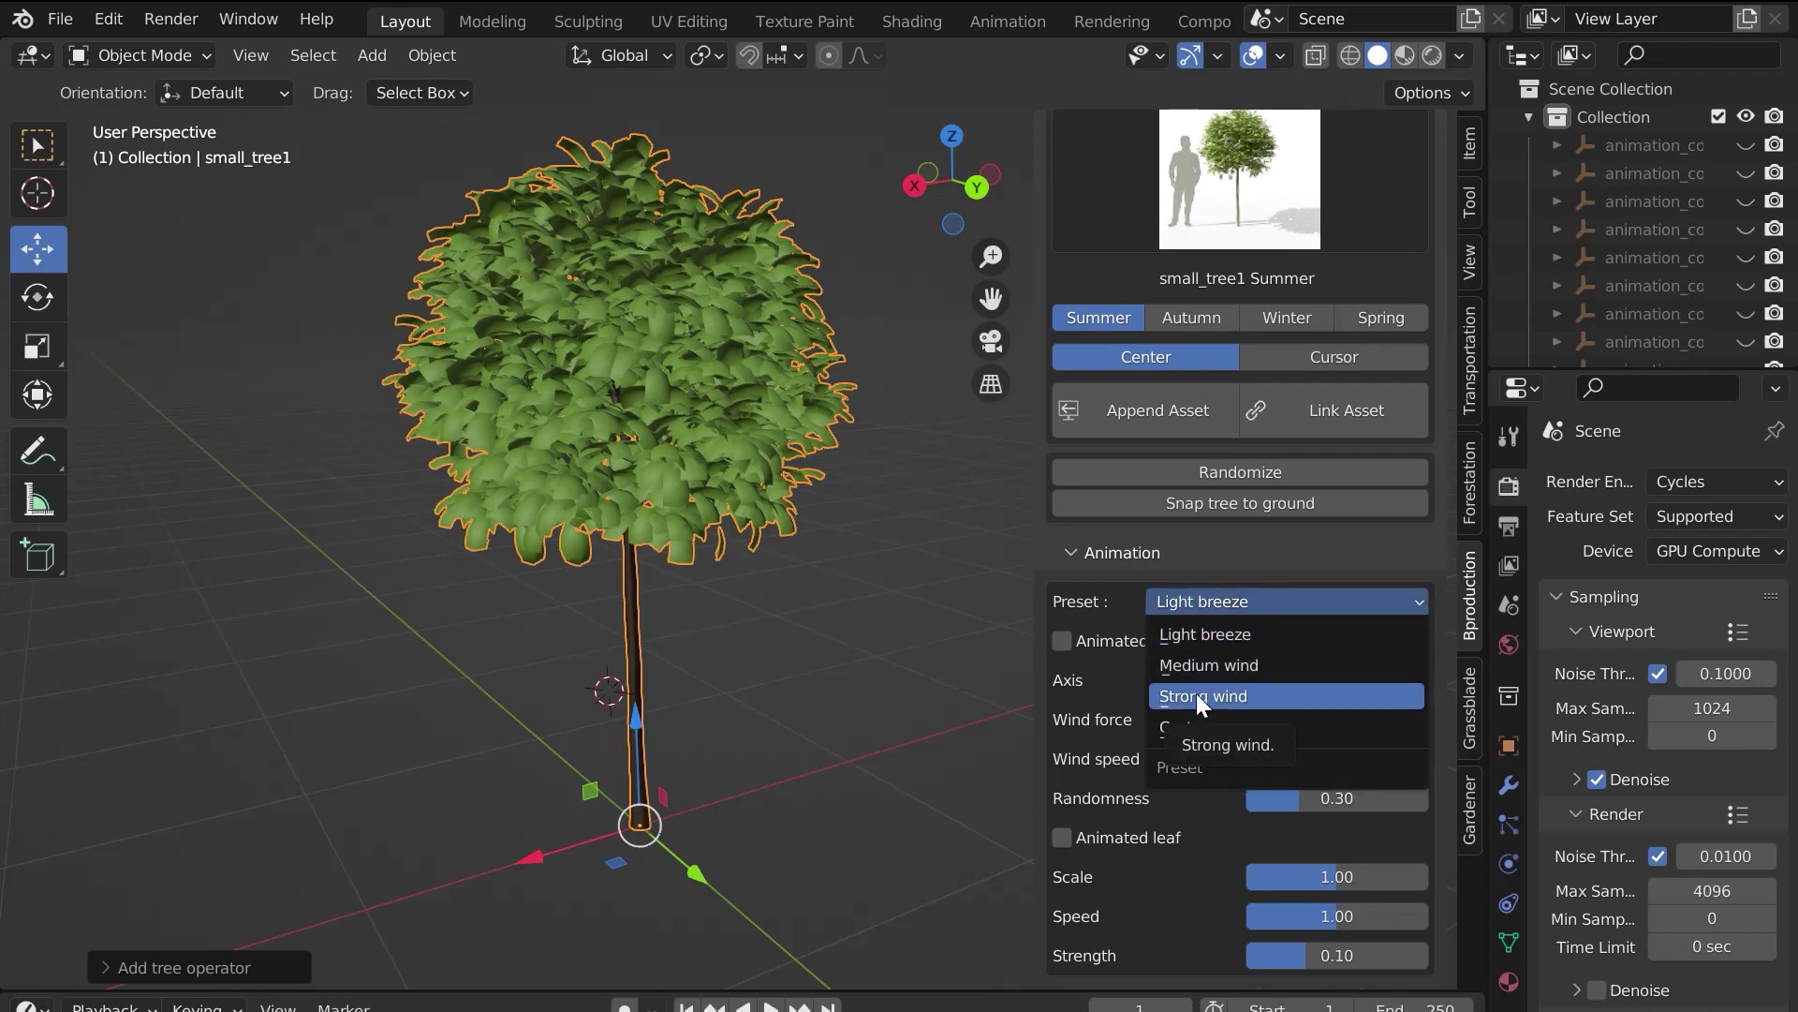
{"action": "left_click", "coordinate": [1215, 664]}
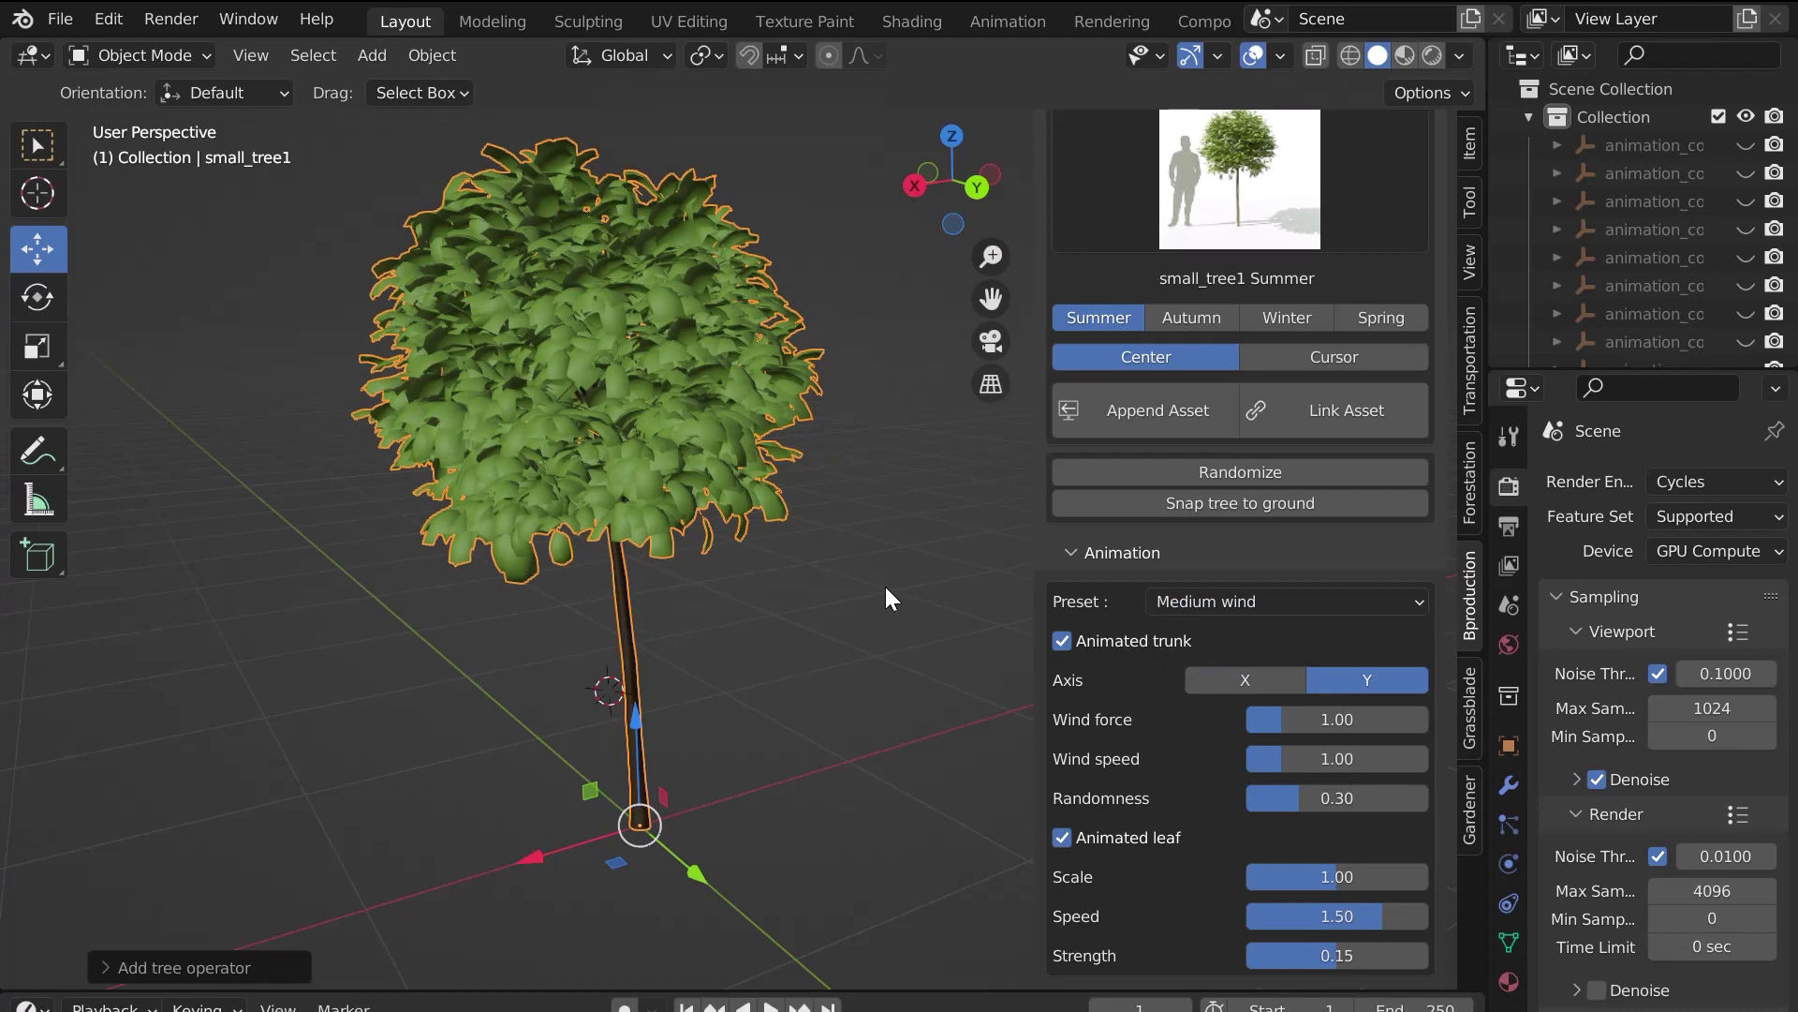
{"action": "key", "text": "space"}
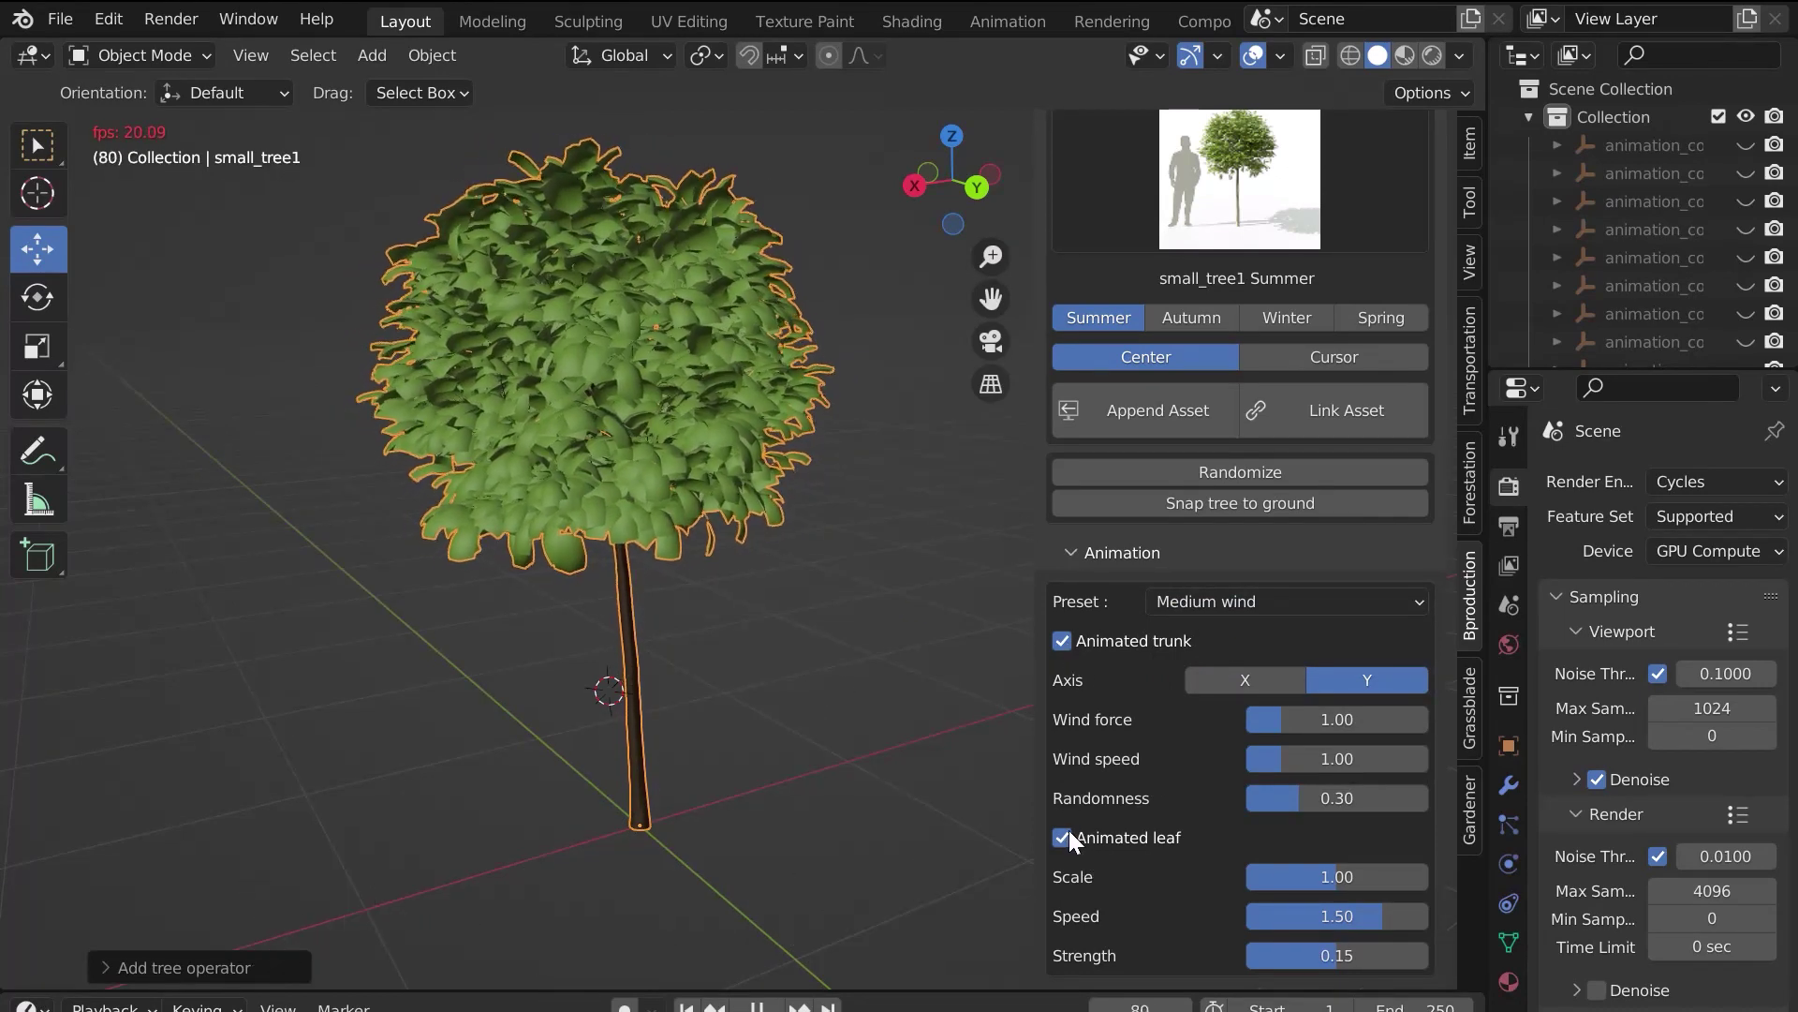
{"action": "double_click", "coordinate": [1067, 835]}
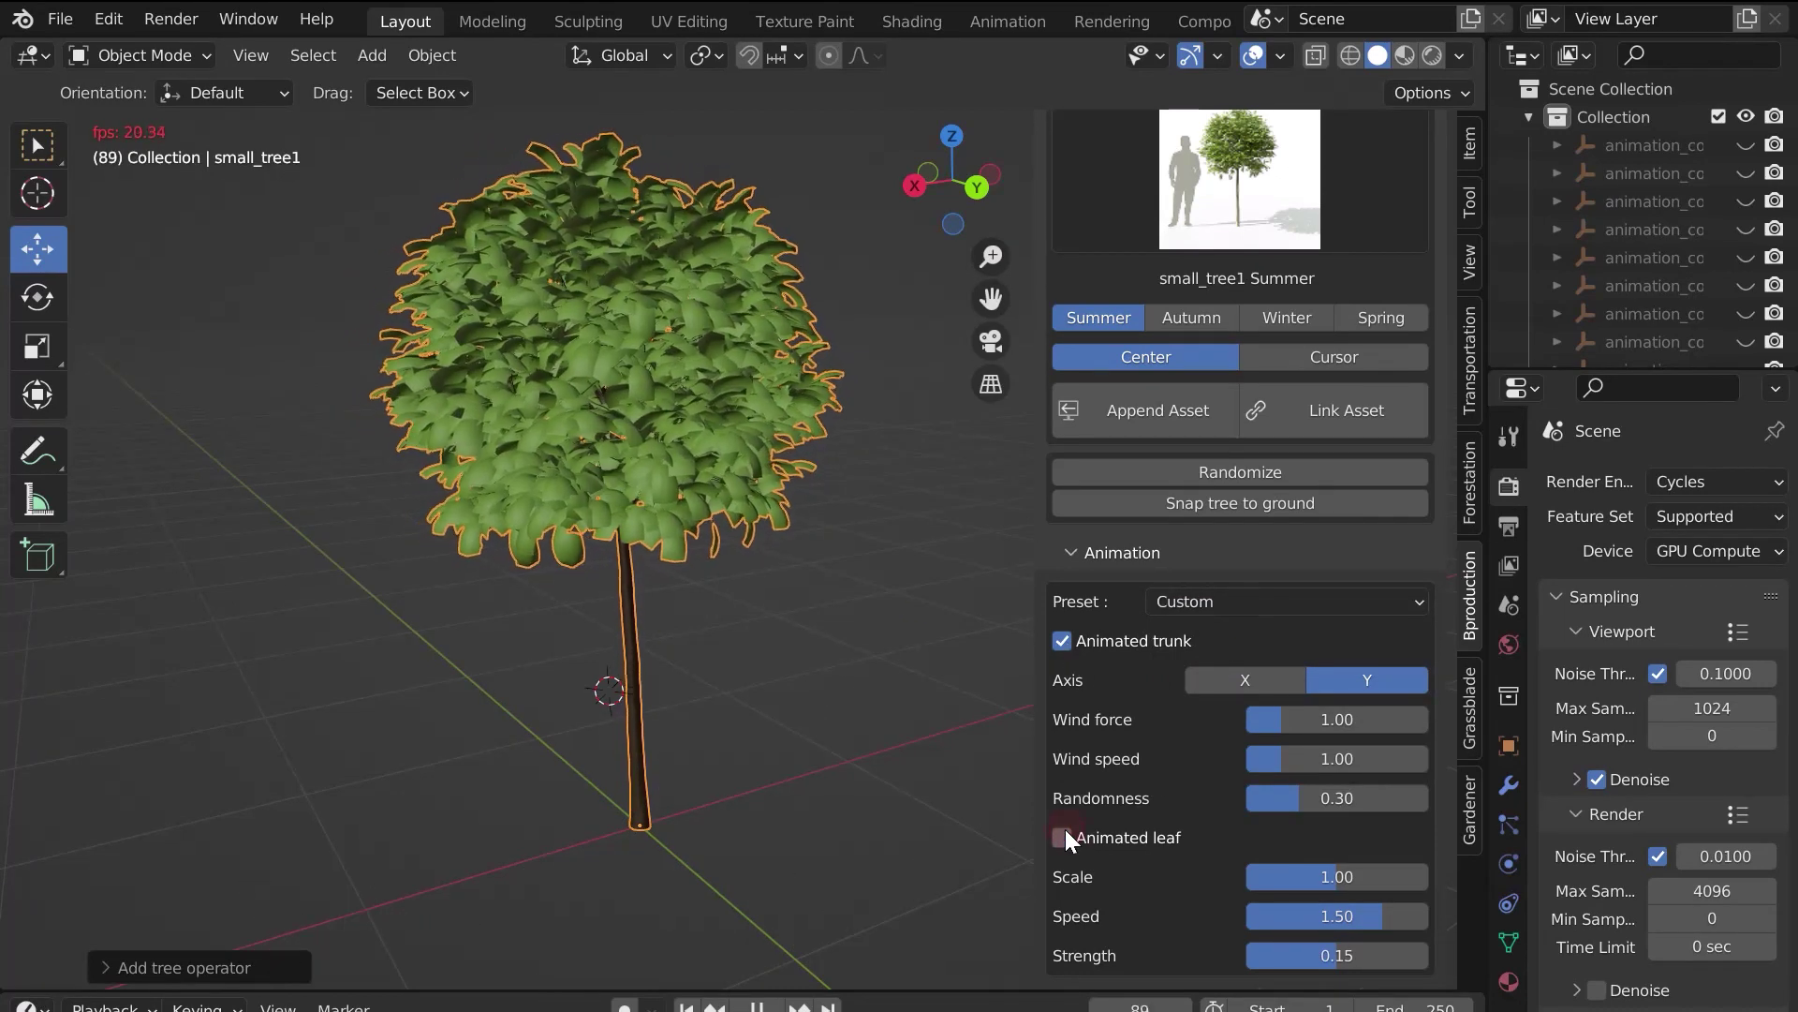
{"action": "left_click", "coordinate": [1070, 644]}
{"action": "left_click", "coordinate": [1069, 647]}
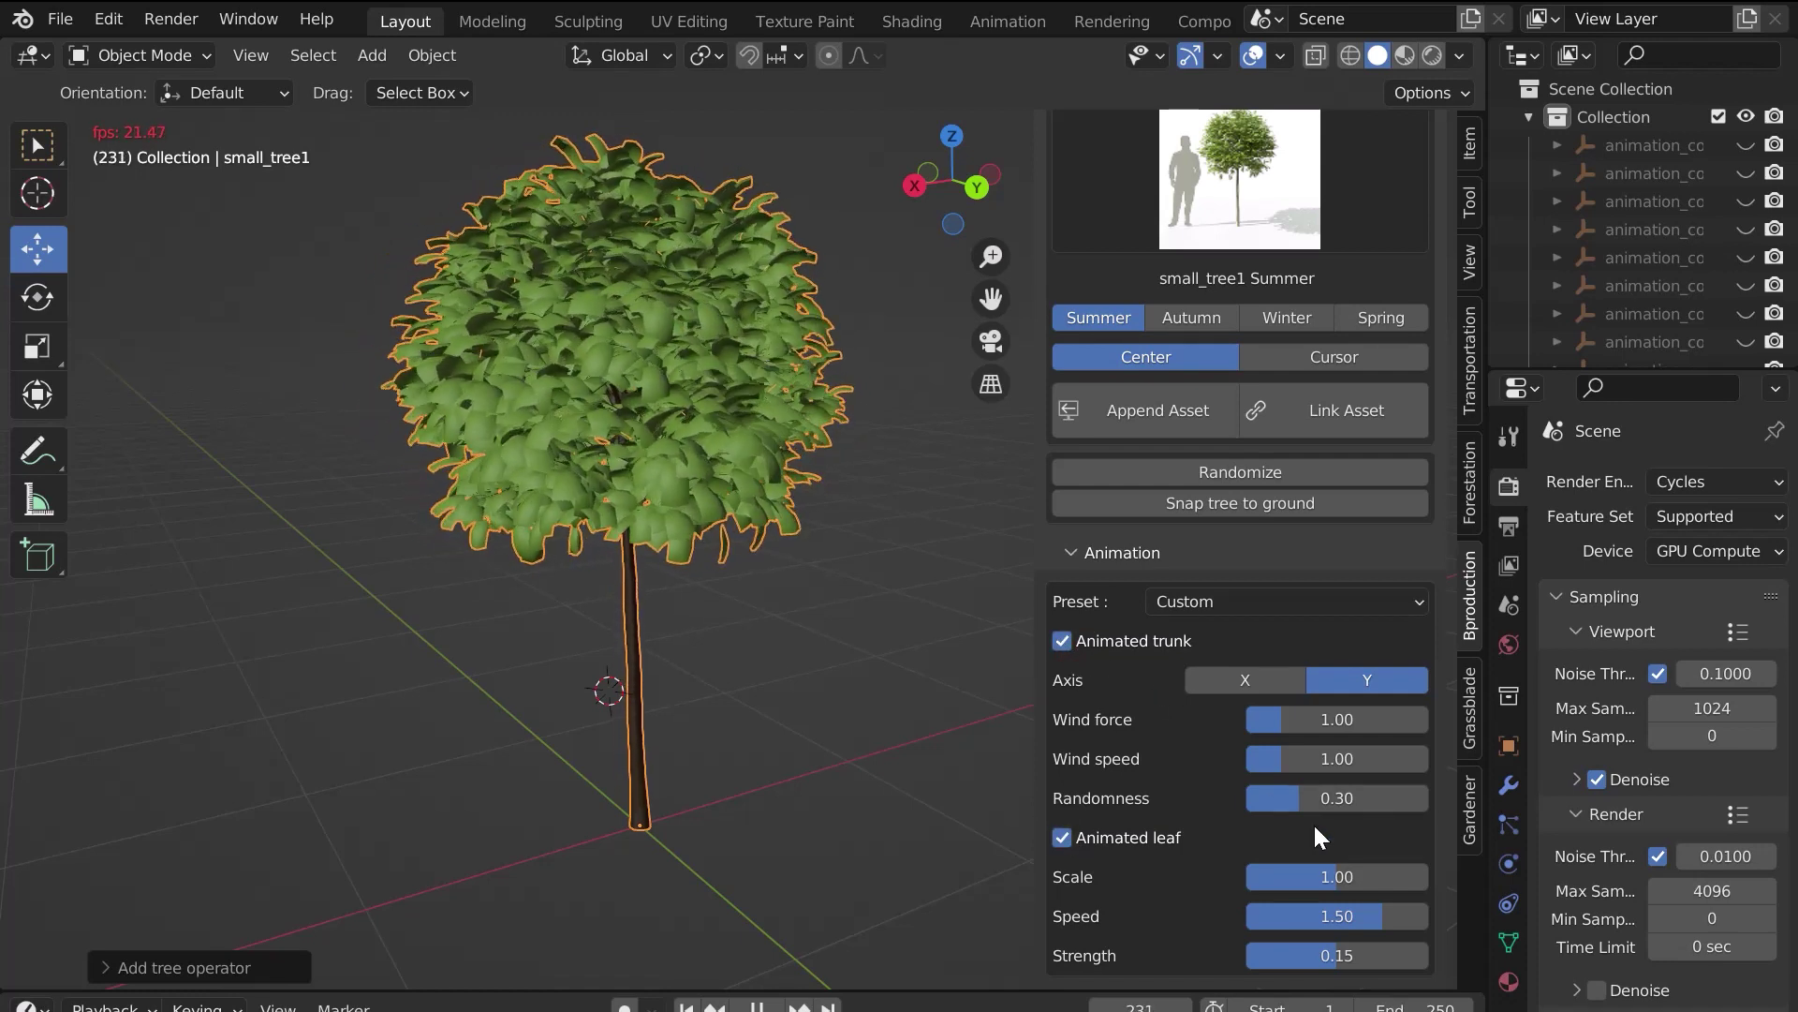
Step: Set the Wind force to 1.00 after trying 3.40
{"action": "left_click_drag", "start_coordinate": [1328, 721], "coordinate": [1370, 719]}
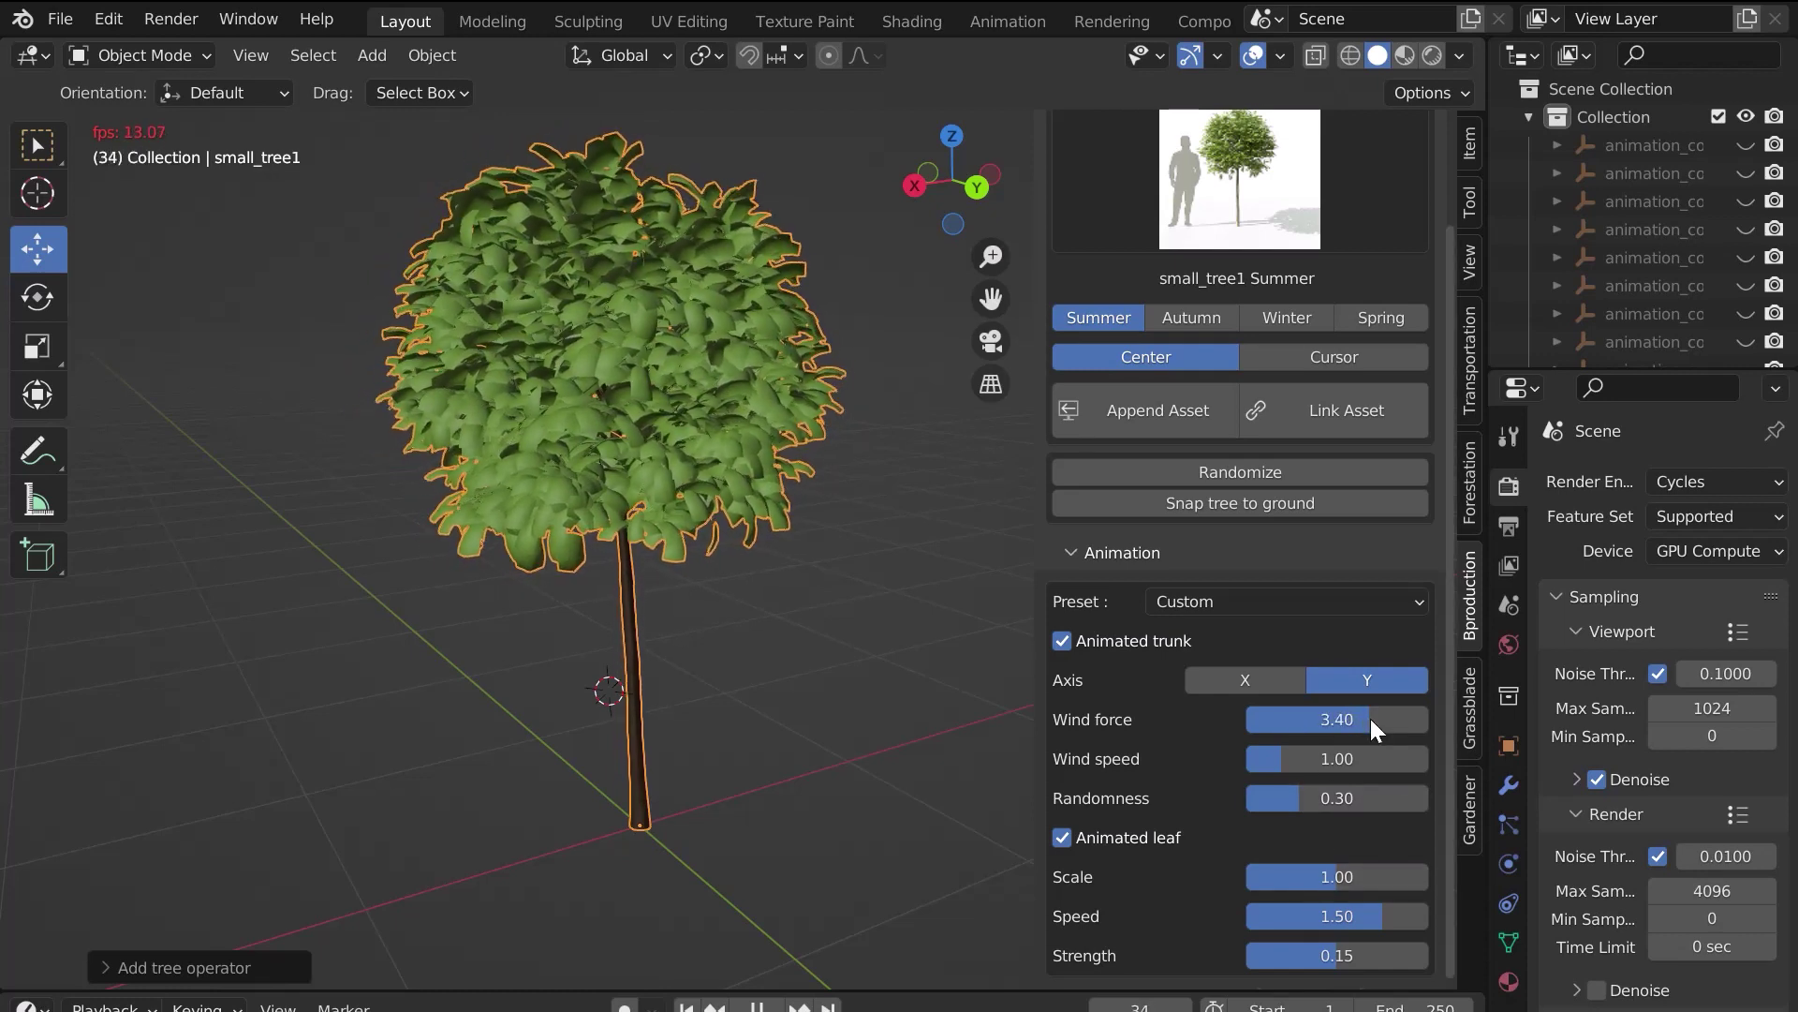
{"action": "double_click", "coordinate": [1367, 719]}
{"action": "type", "text": "1"}
{"action": "key", "text": "Return"}
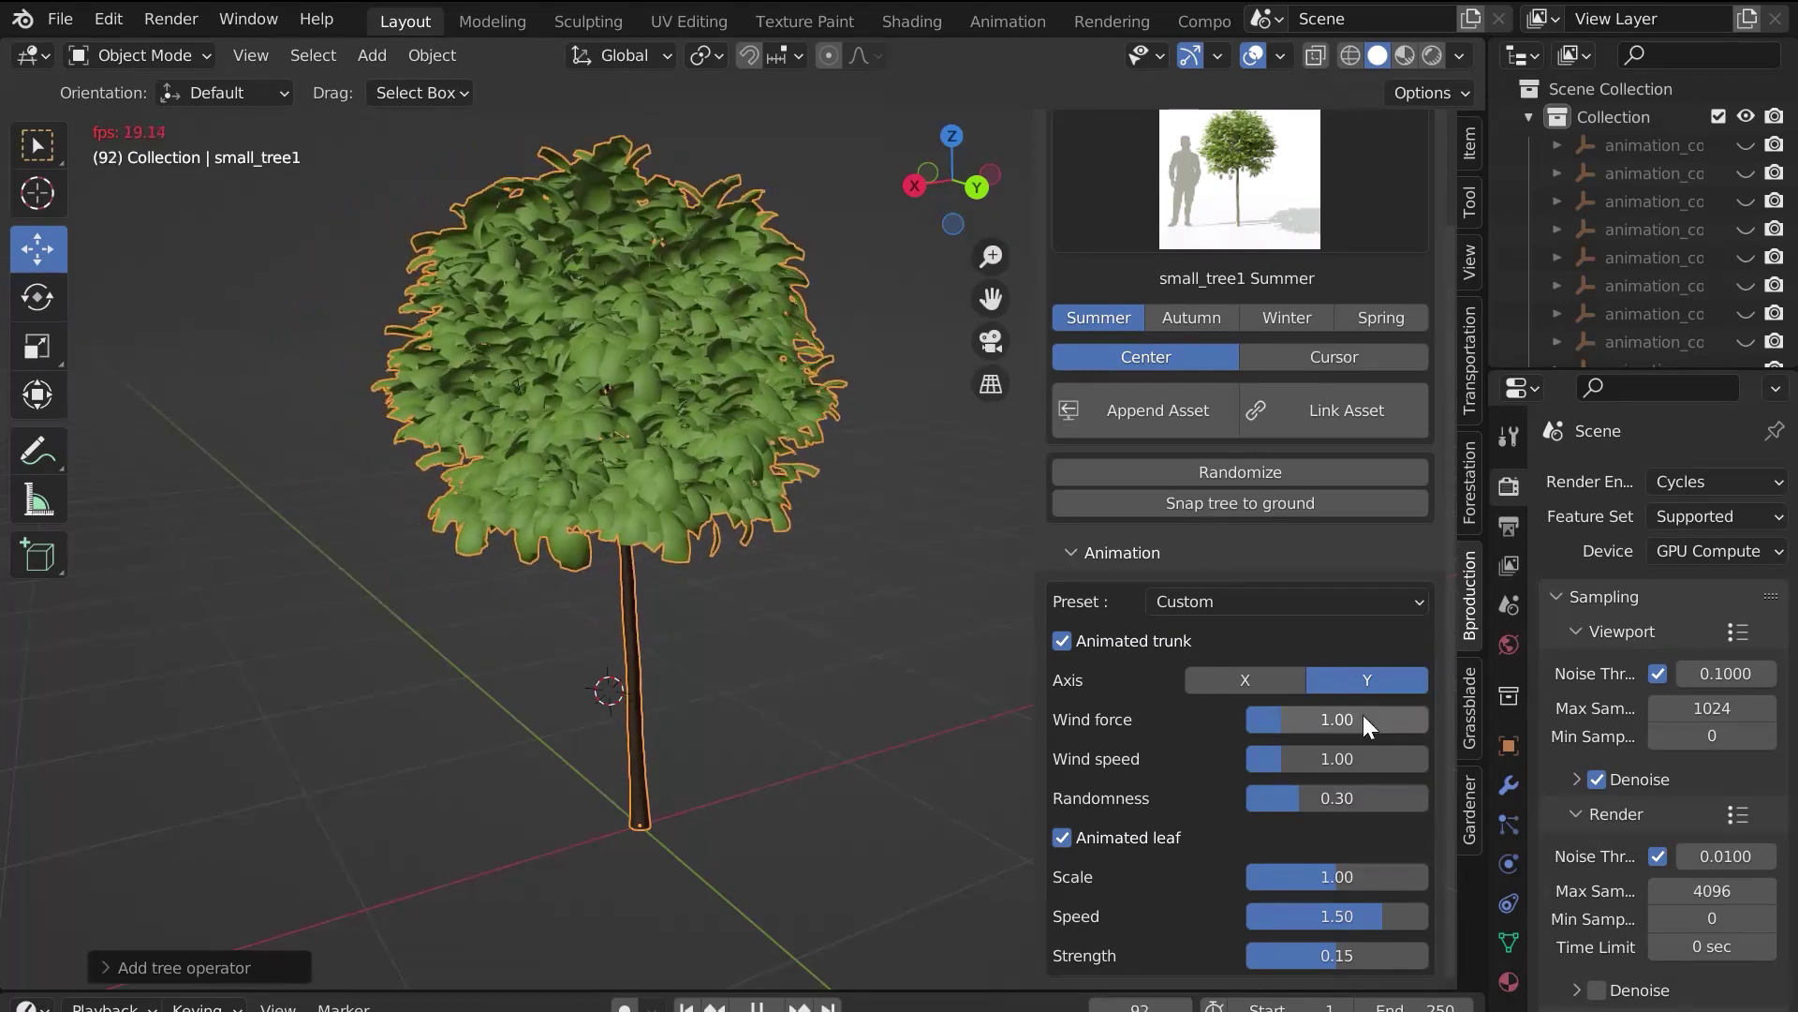
{"action": "mouse_move", "coordinate": [1340, 877]}
{"action": "left_mouse_down"}
{"action": "mouse_move", "coordinate": [1363, 873]}
{"action": "mouse_move", "coordinate": [1314, 874]}
{"action": "left_mouse_up"}
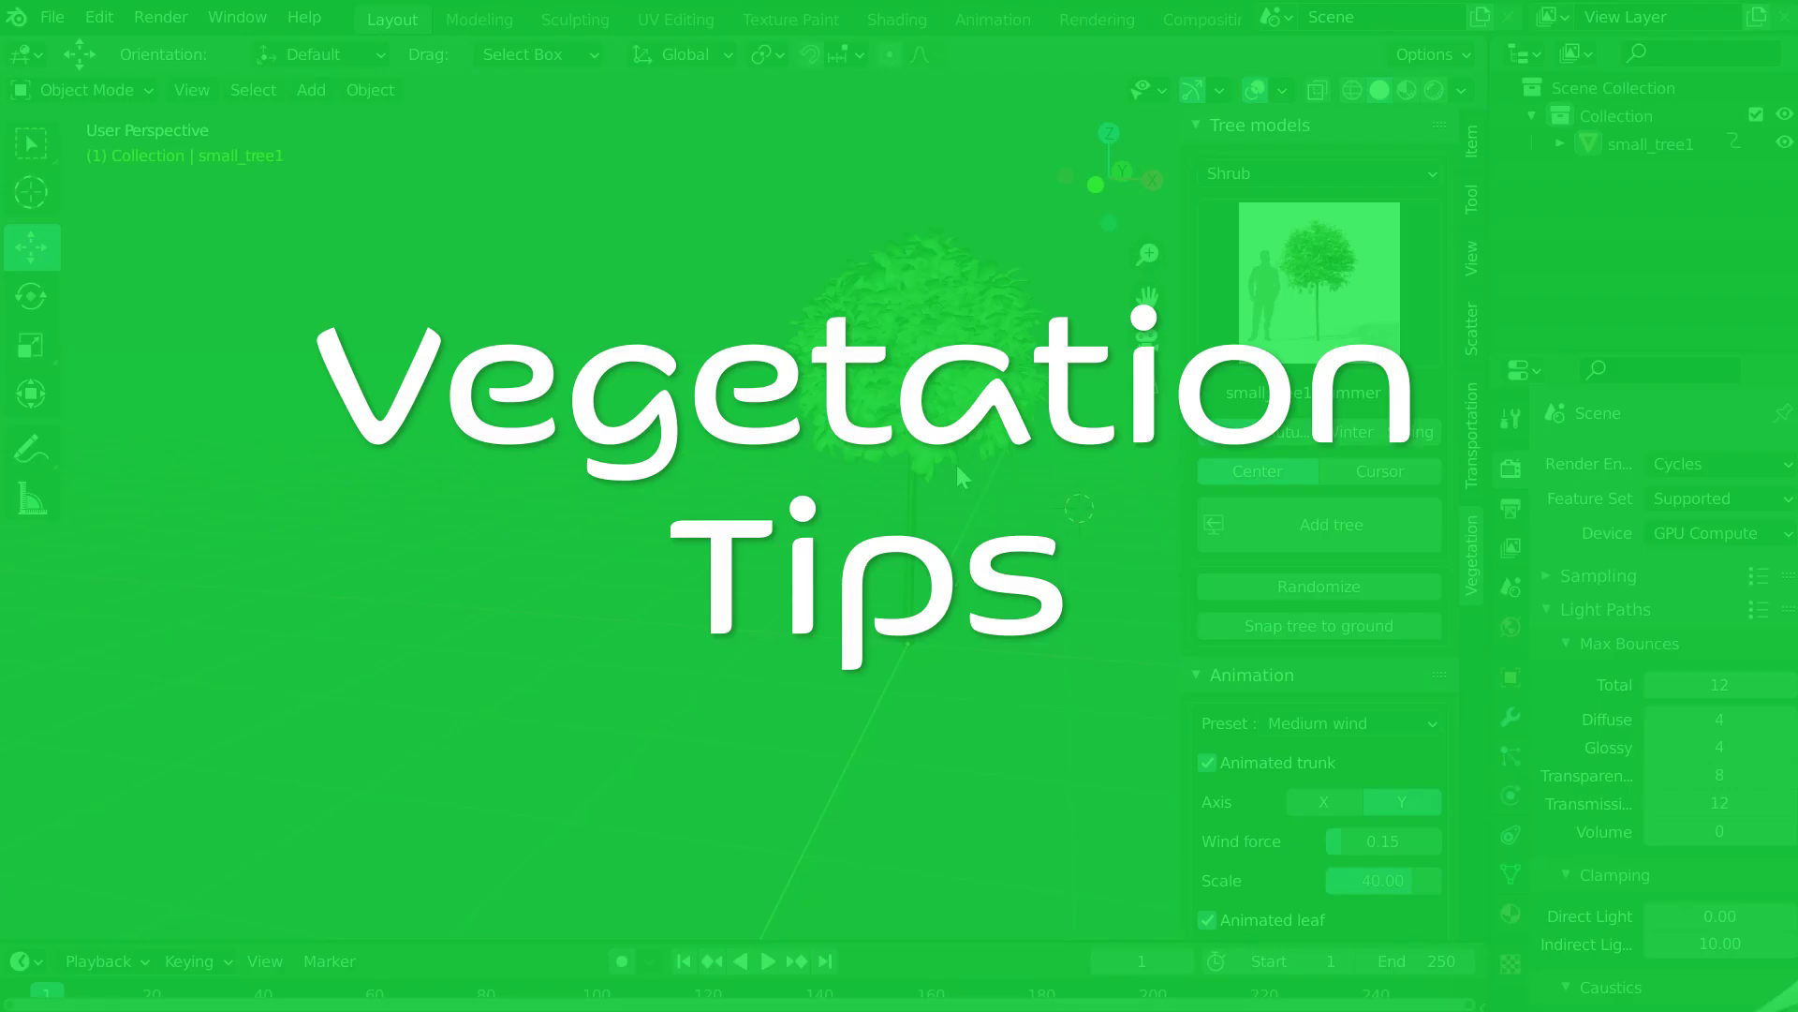
Step: Duplicate the small tree, move the copy left along X, and preview playback
{"action": "key", "text": "shift+d"}
{"action": "right_click", "coordinate": [1024, 671]}
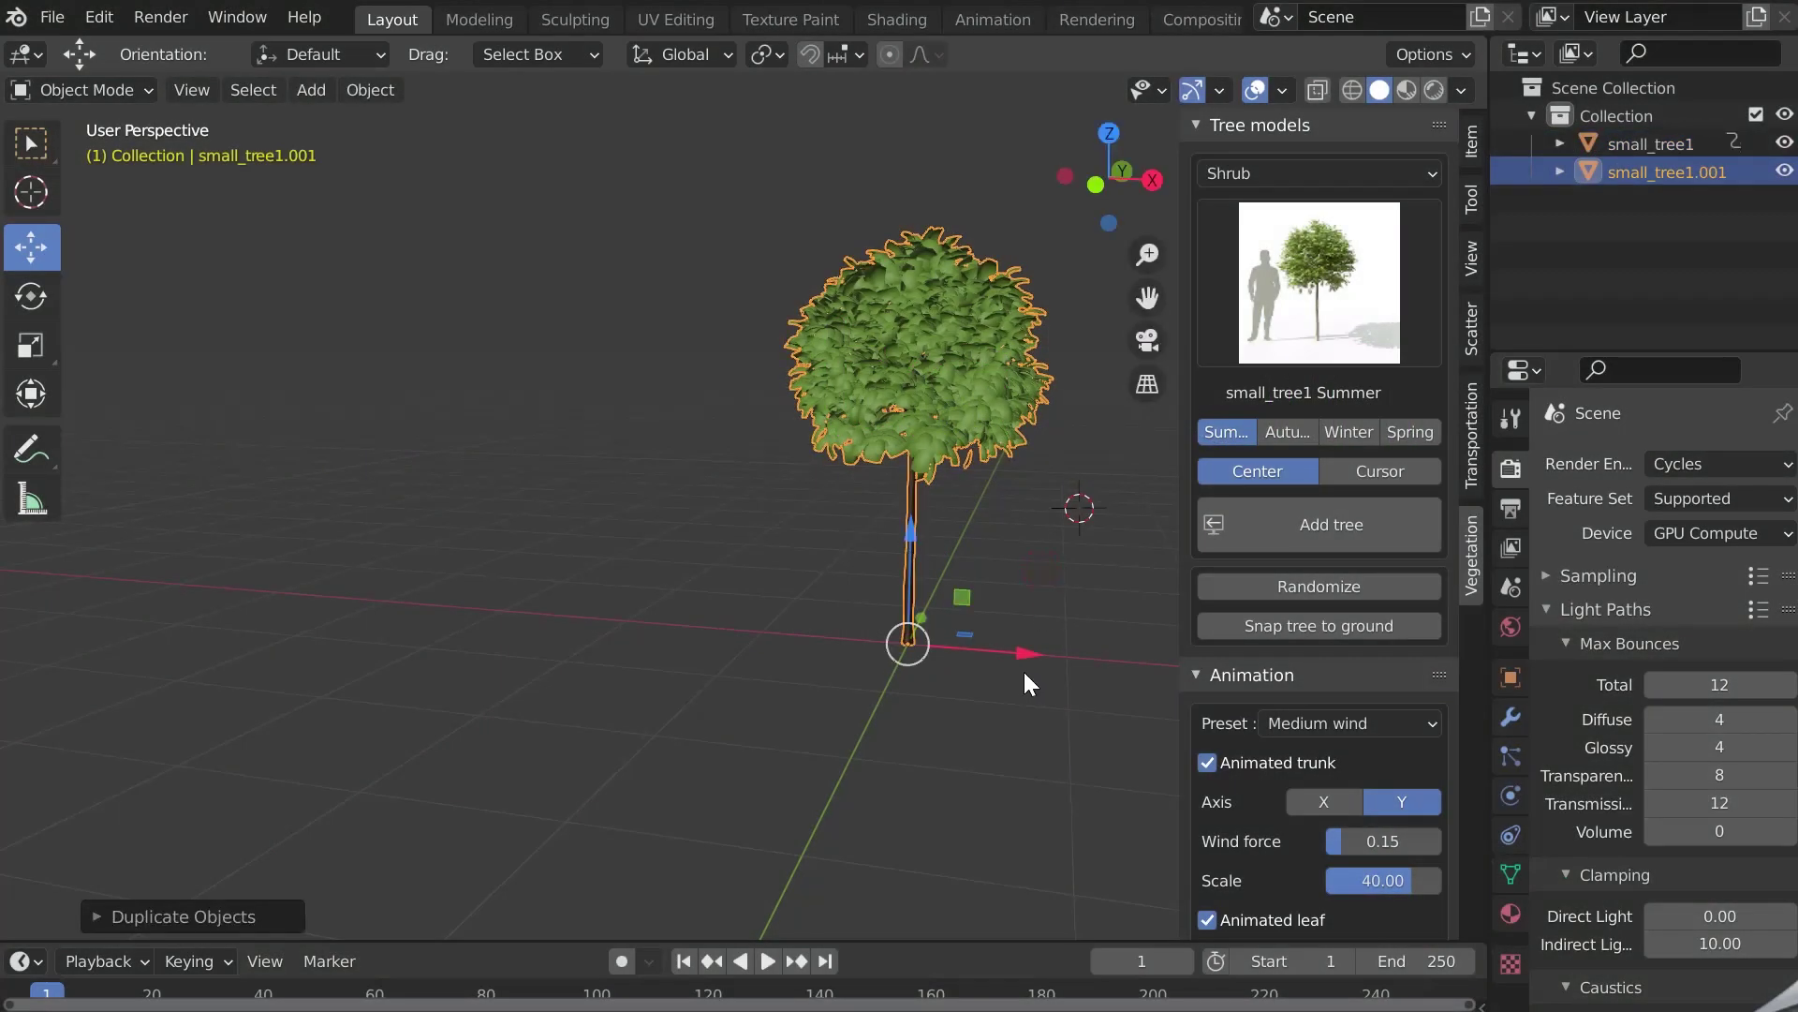
{"action": "key", "text": "g"}
{"action": "key", "text": "x"}
{"action": "left_click", "coordinate": [351, 704]}
{"action": "key", "text": "space"}
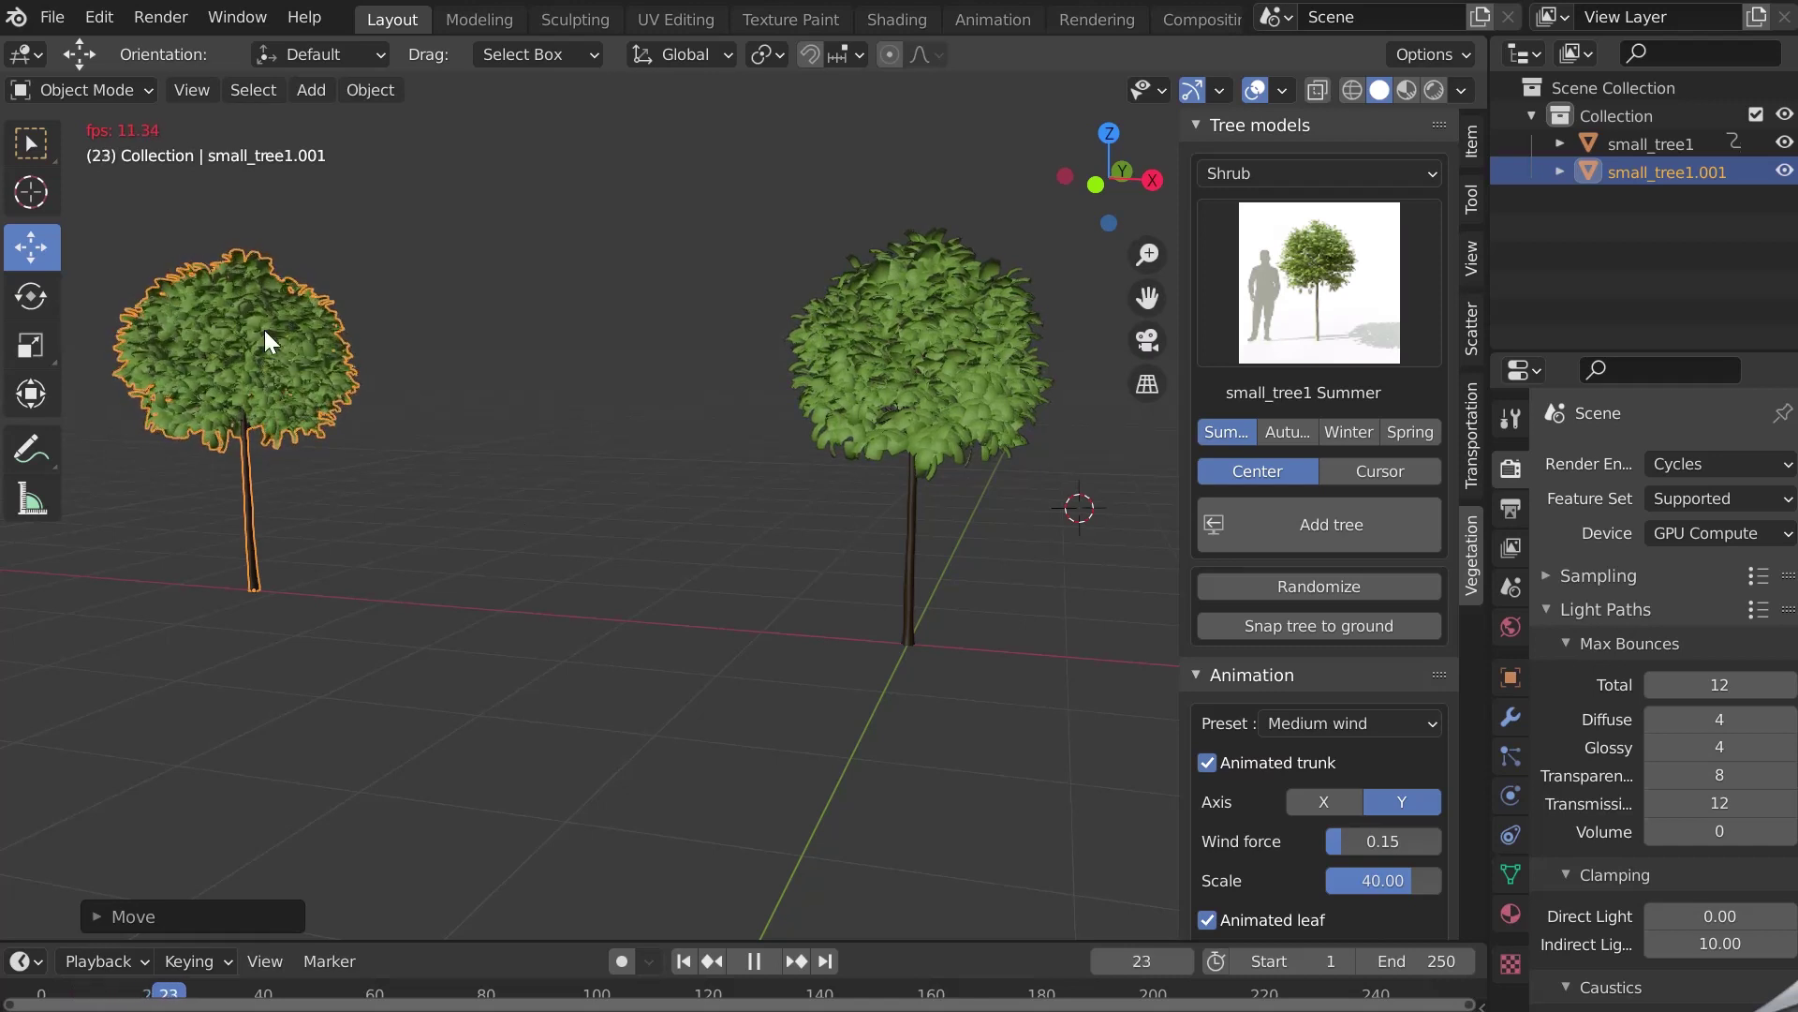
{"action": "key", "text": "Escape"}
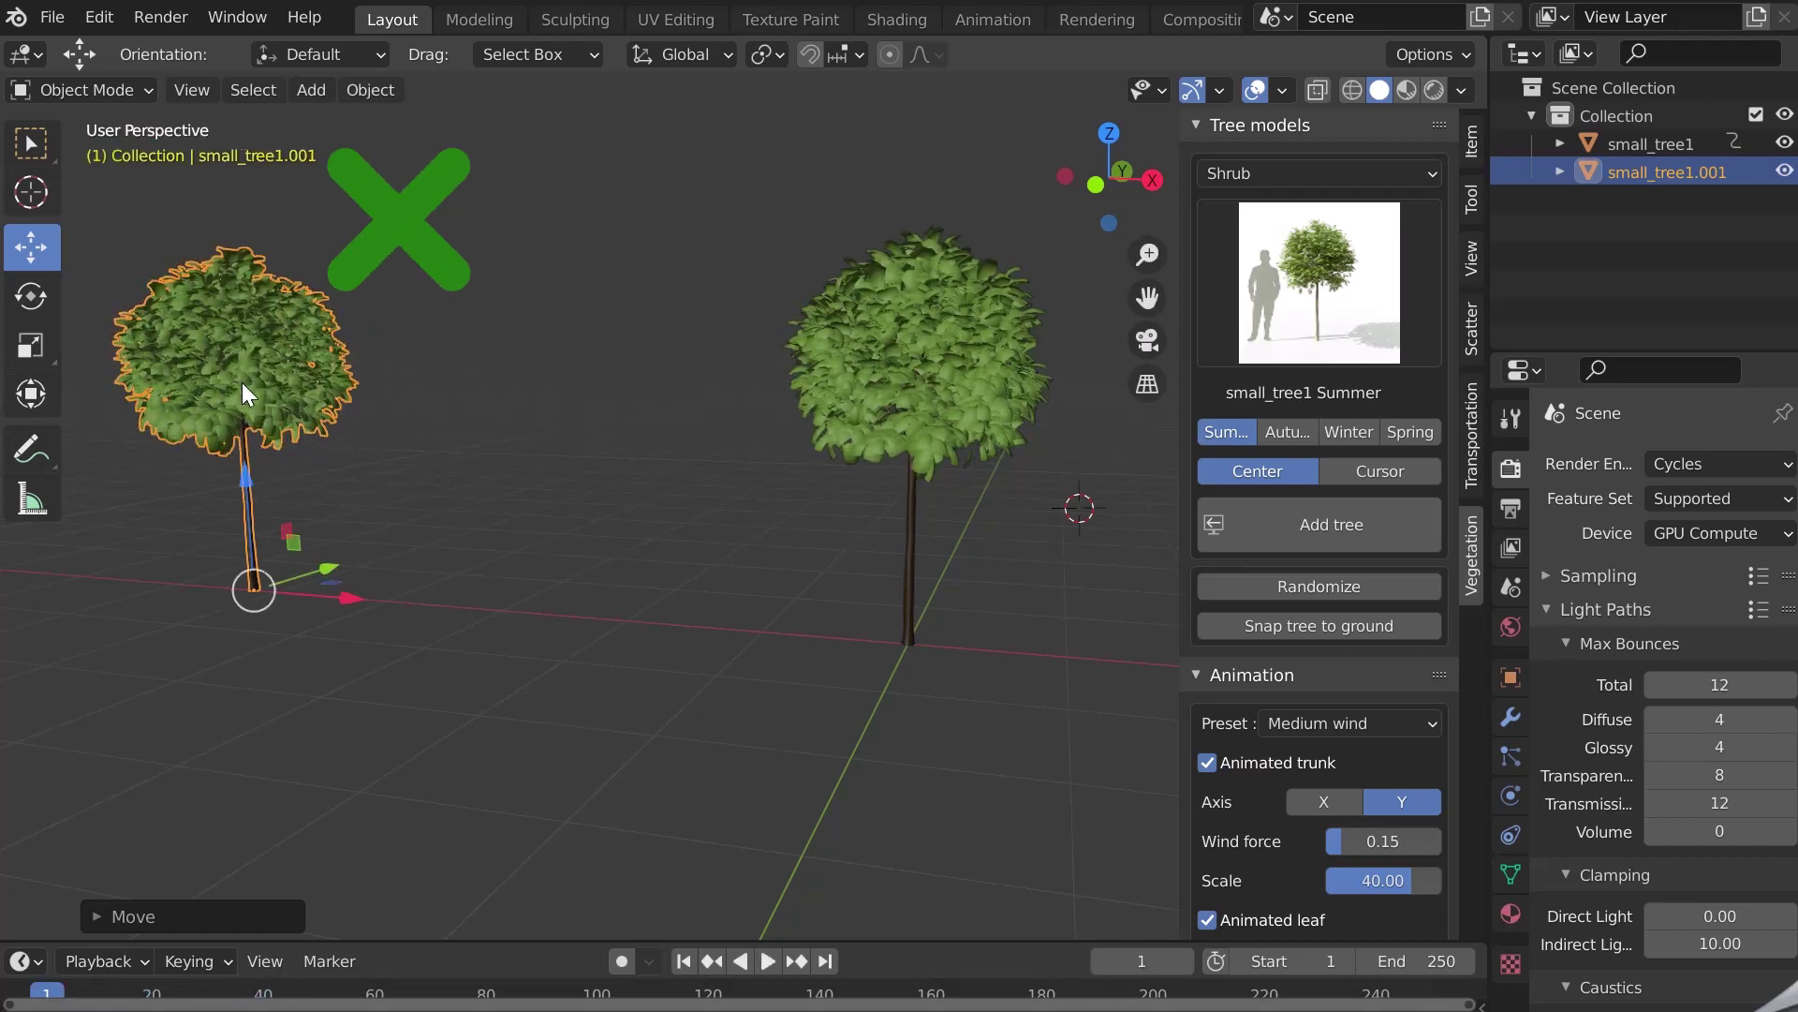
Step: Retarget the copy's wind animation and play it back to check the swaying
{"action": "scroll", "coordinate": [1395, 635], "scroll_direction": "down", "scroll_amount": 5}
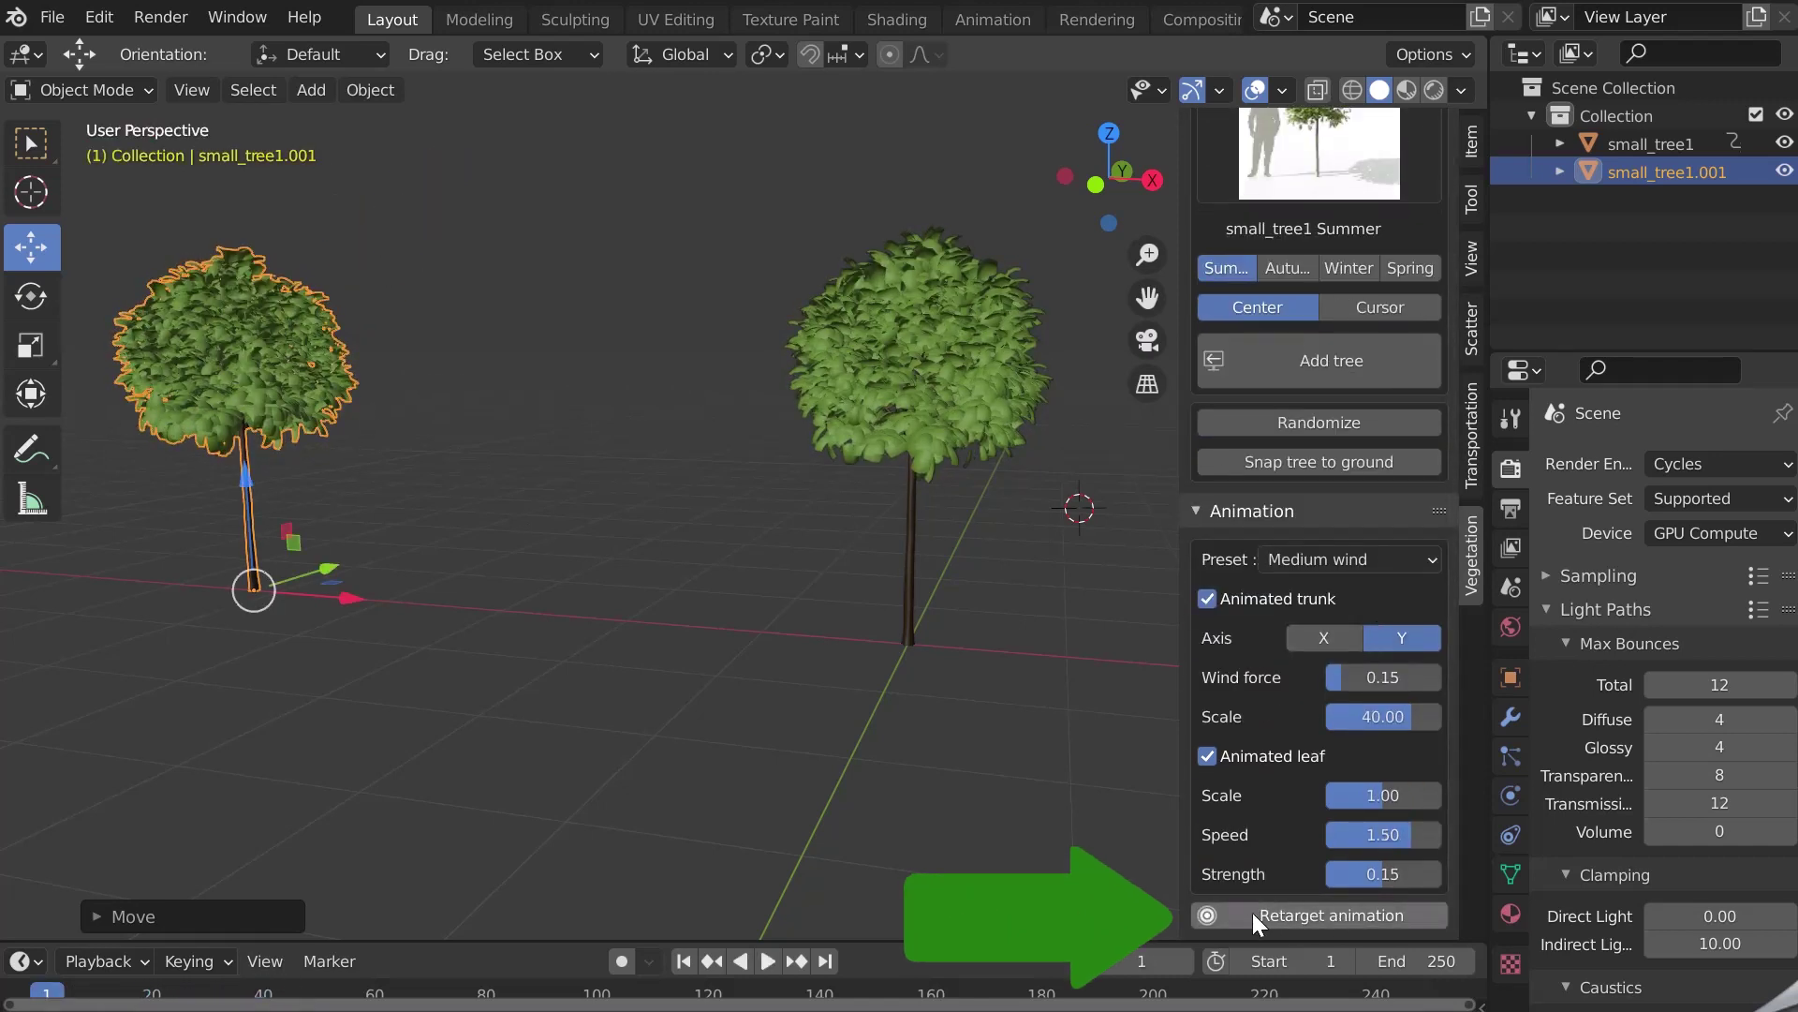
{"action": "left_click", "coordinate": [1330, 911]}
{"action": "scroll", "coordinate": [1329, 909], "scroll_direction": "up", "scroll_amount": 1}
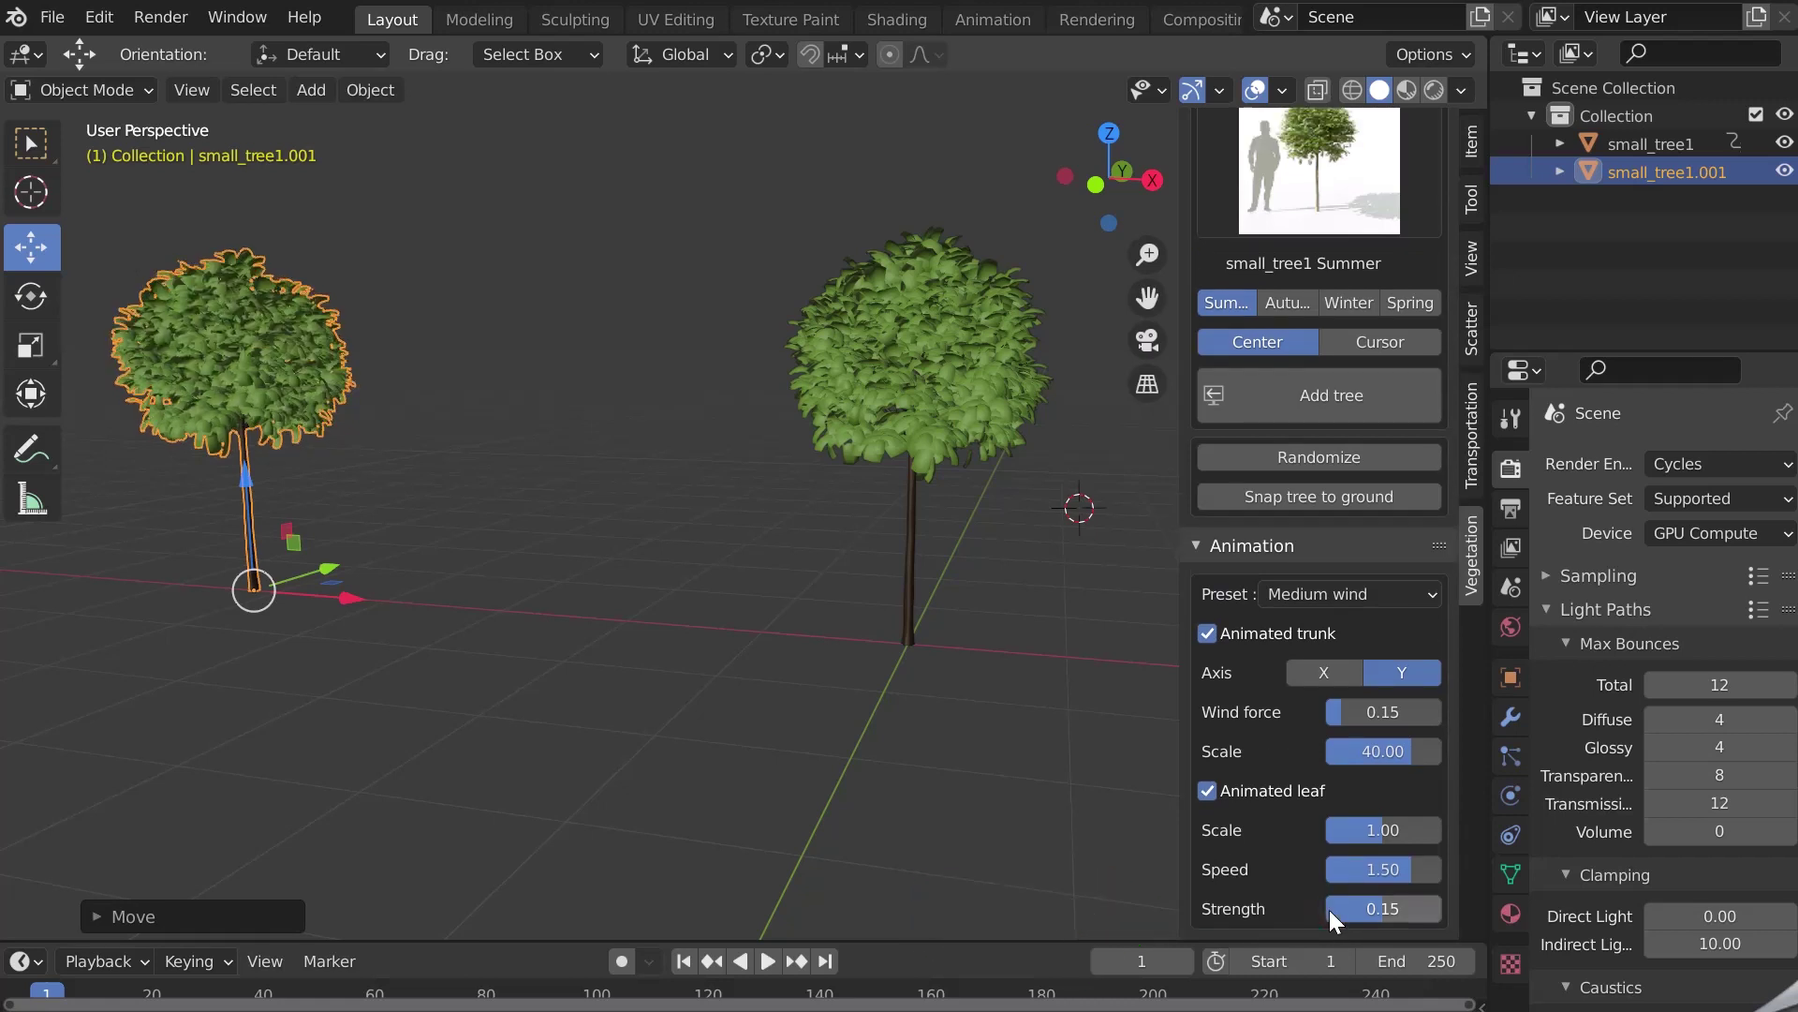
{"action": "key", "text": "space"}
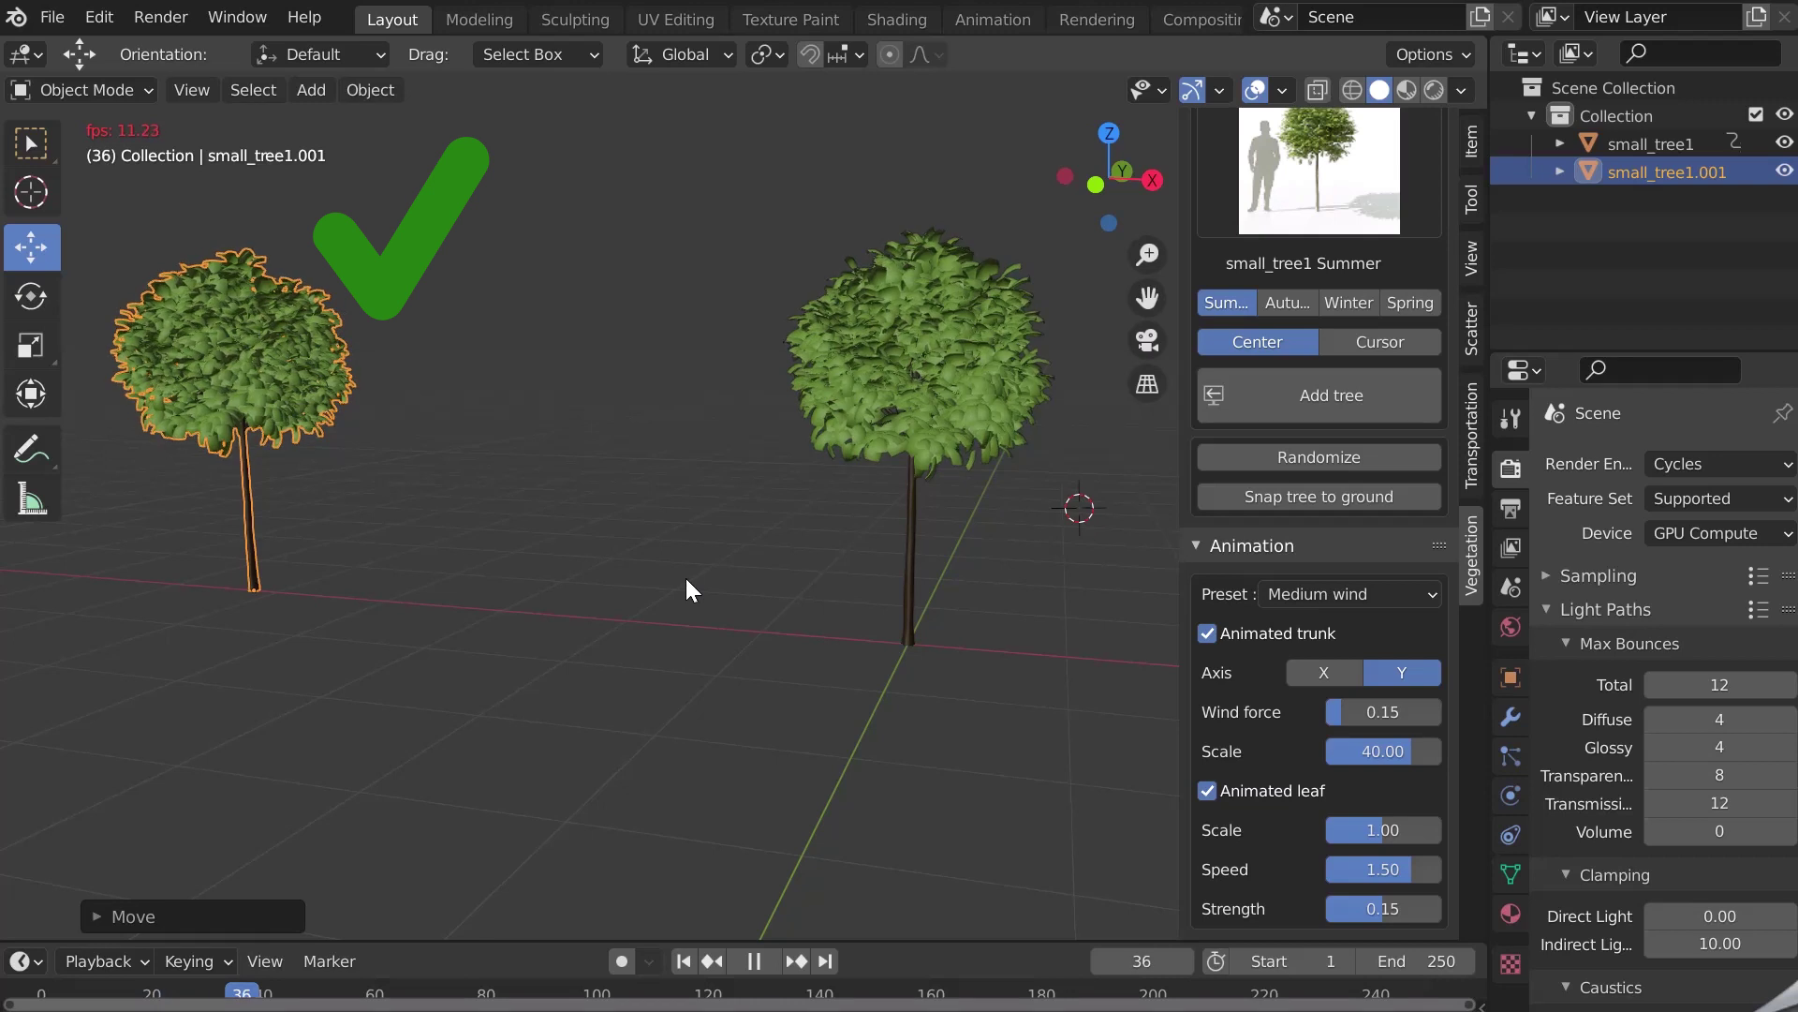
Step: Switch to Material Preview, deselect the winter beech, and show its material slots
{"action": "key", "text": "Escape"}
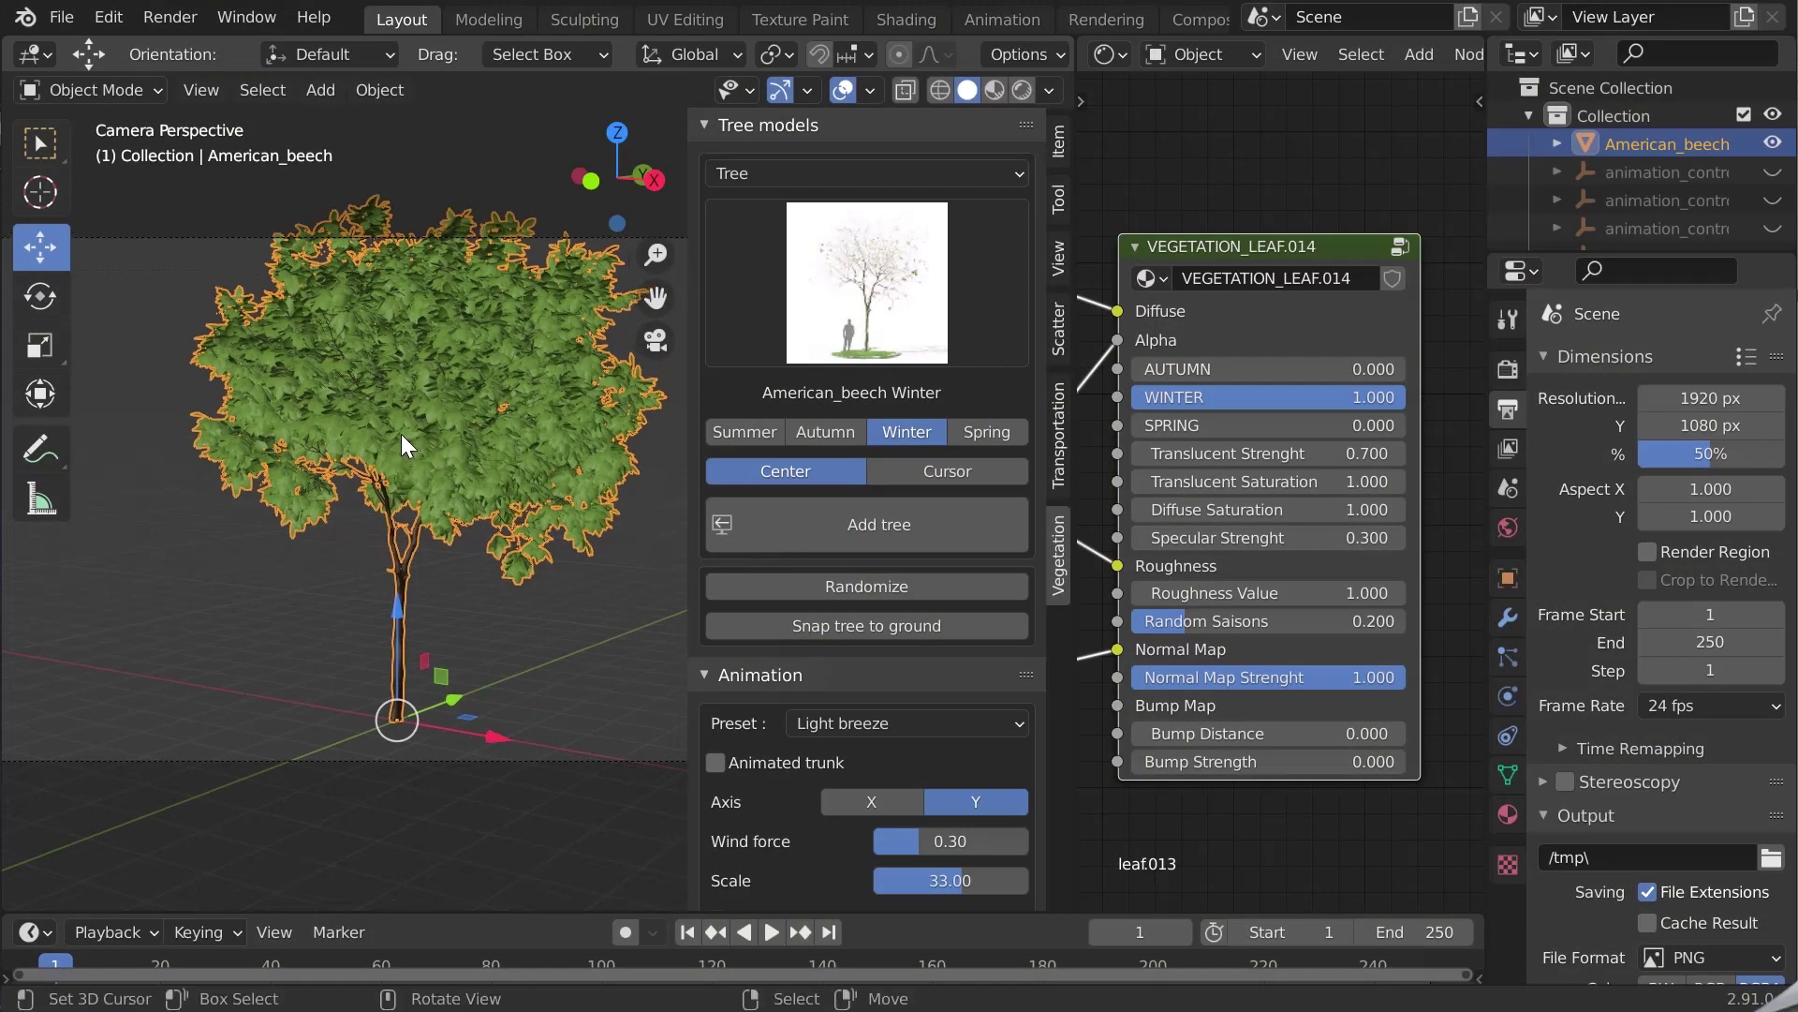
{"action": "key", "text": "z"}
{"action": "left_click", "coordinate": [577, 669]}
{"action": "left_click", "coordinate": [578, 670]}
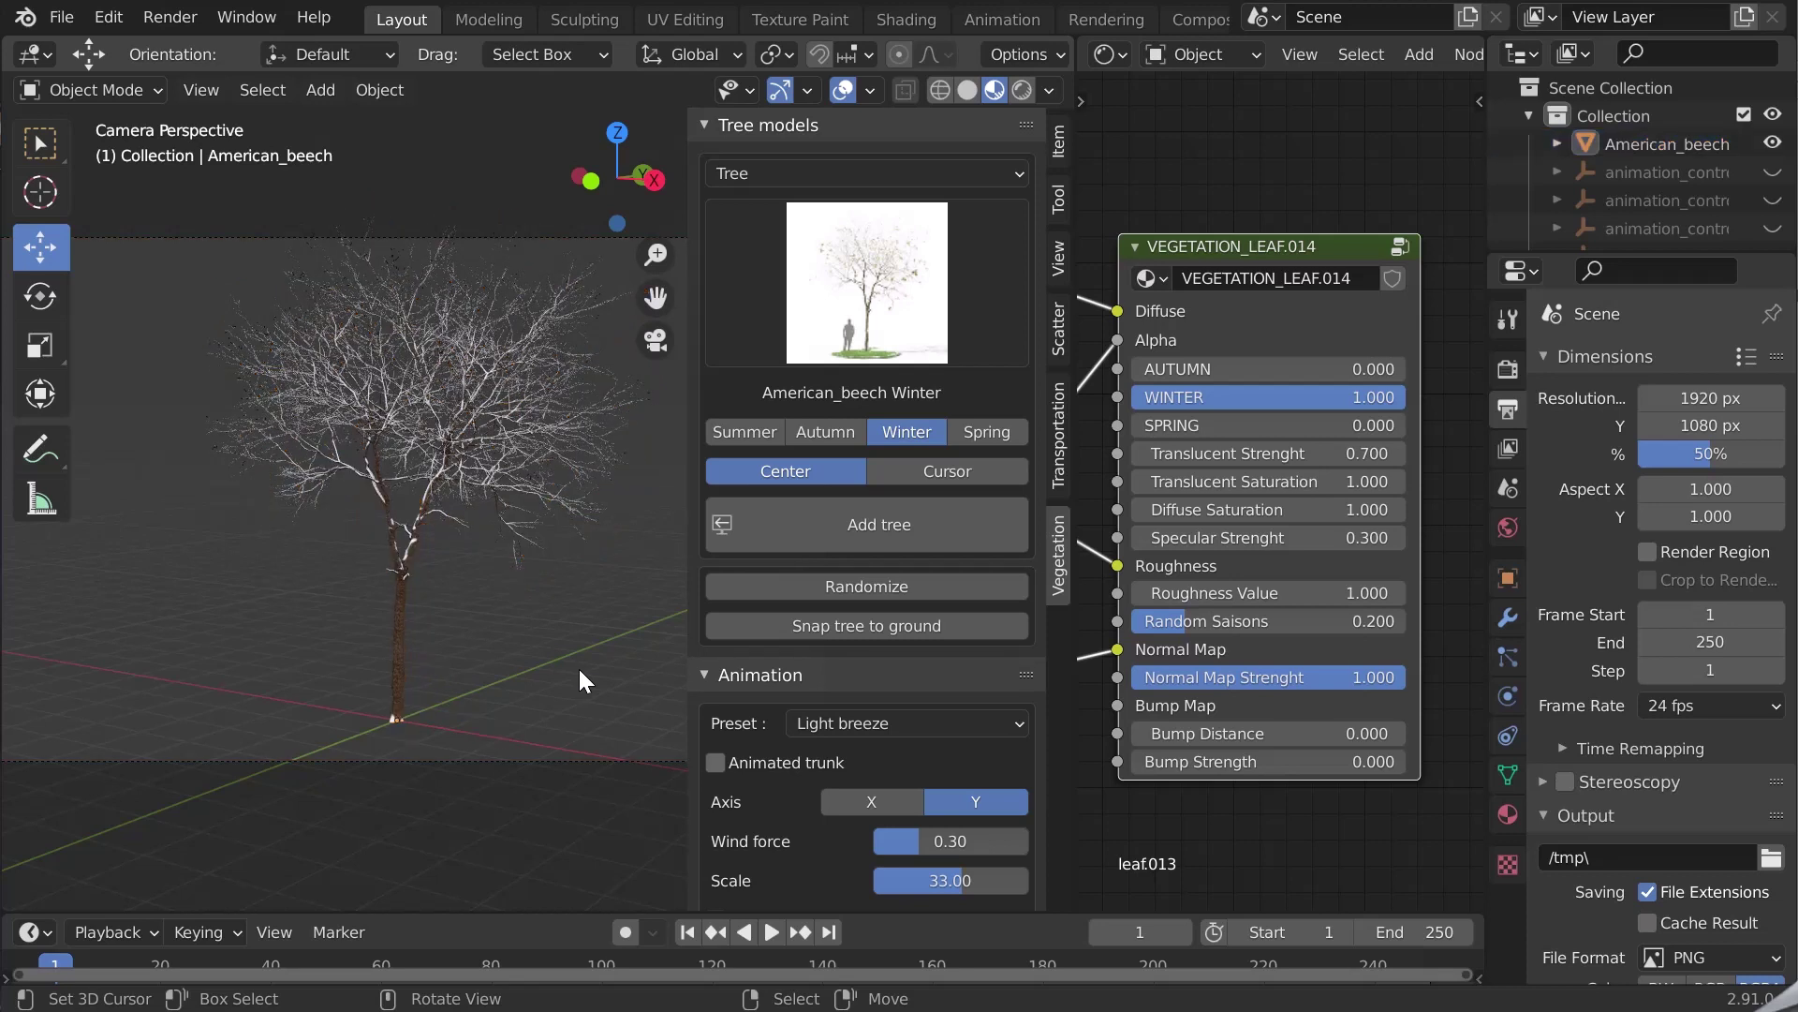
{"action": "left_click_drag", "start_coordinate": [1227, 248], "coordinate": [1235, 242]}
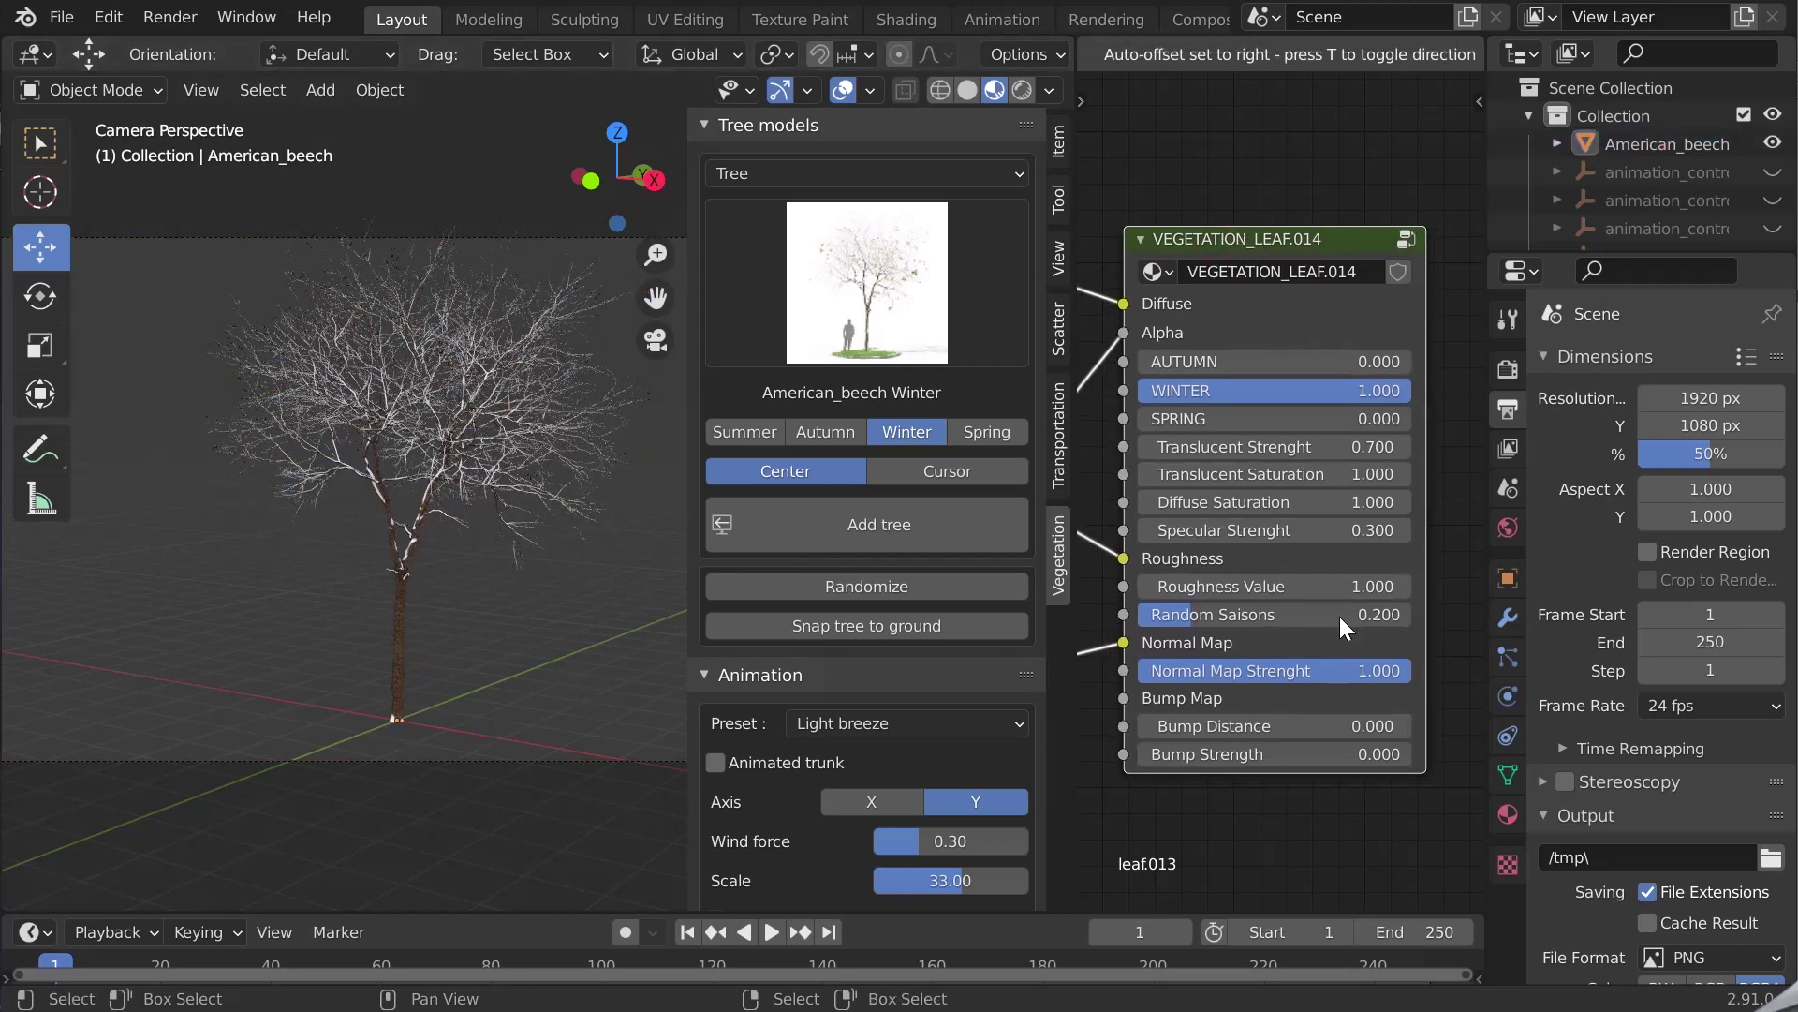
{"action": "left_click", "coordinate": [1509, 815]}
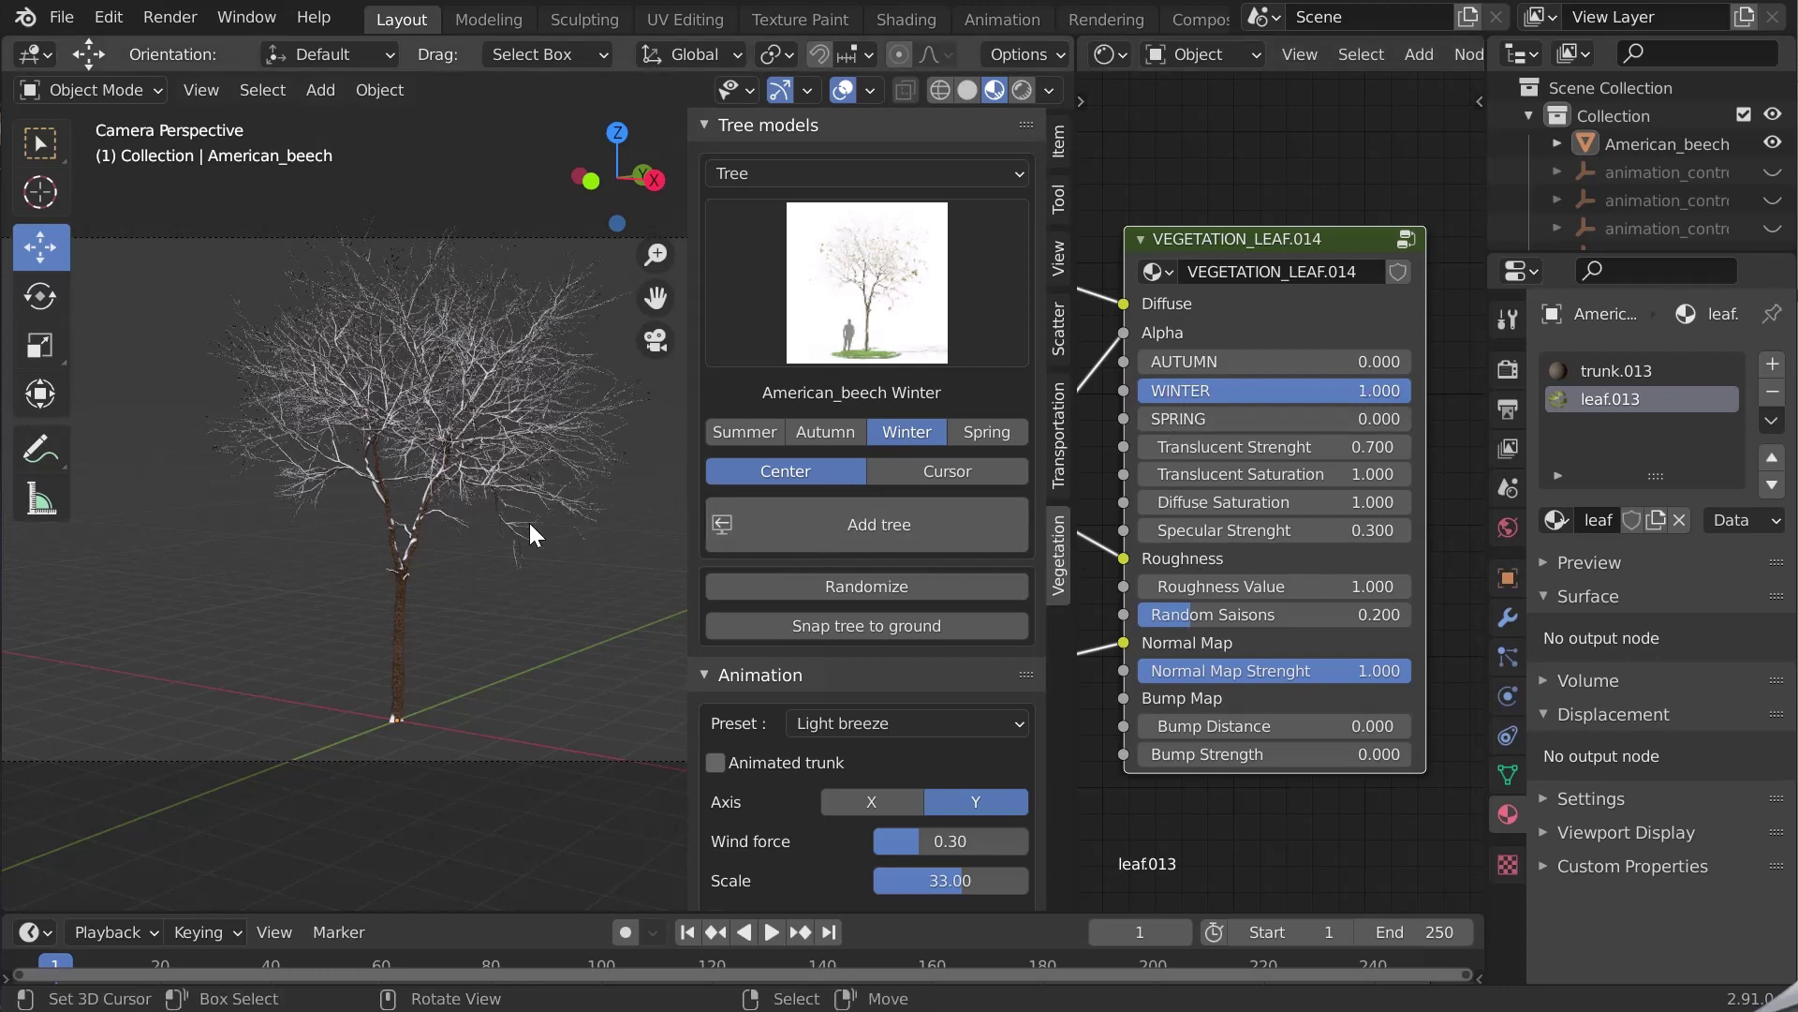
Step: Render a test frame, then go to Render properties Light Paths settings
{"action": "key", "text": "F12"}
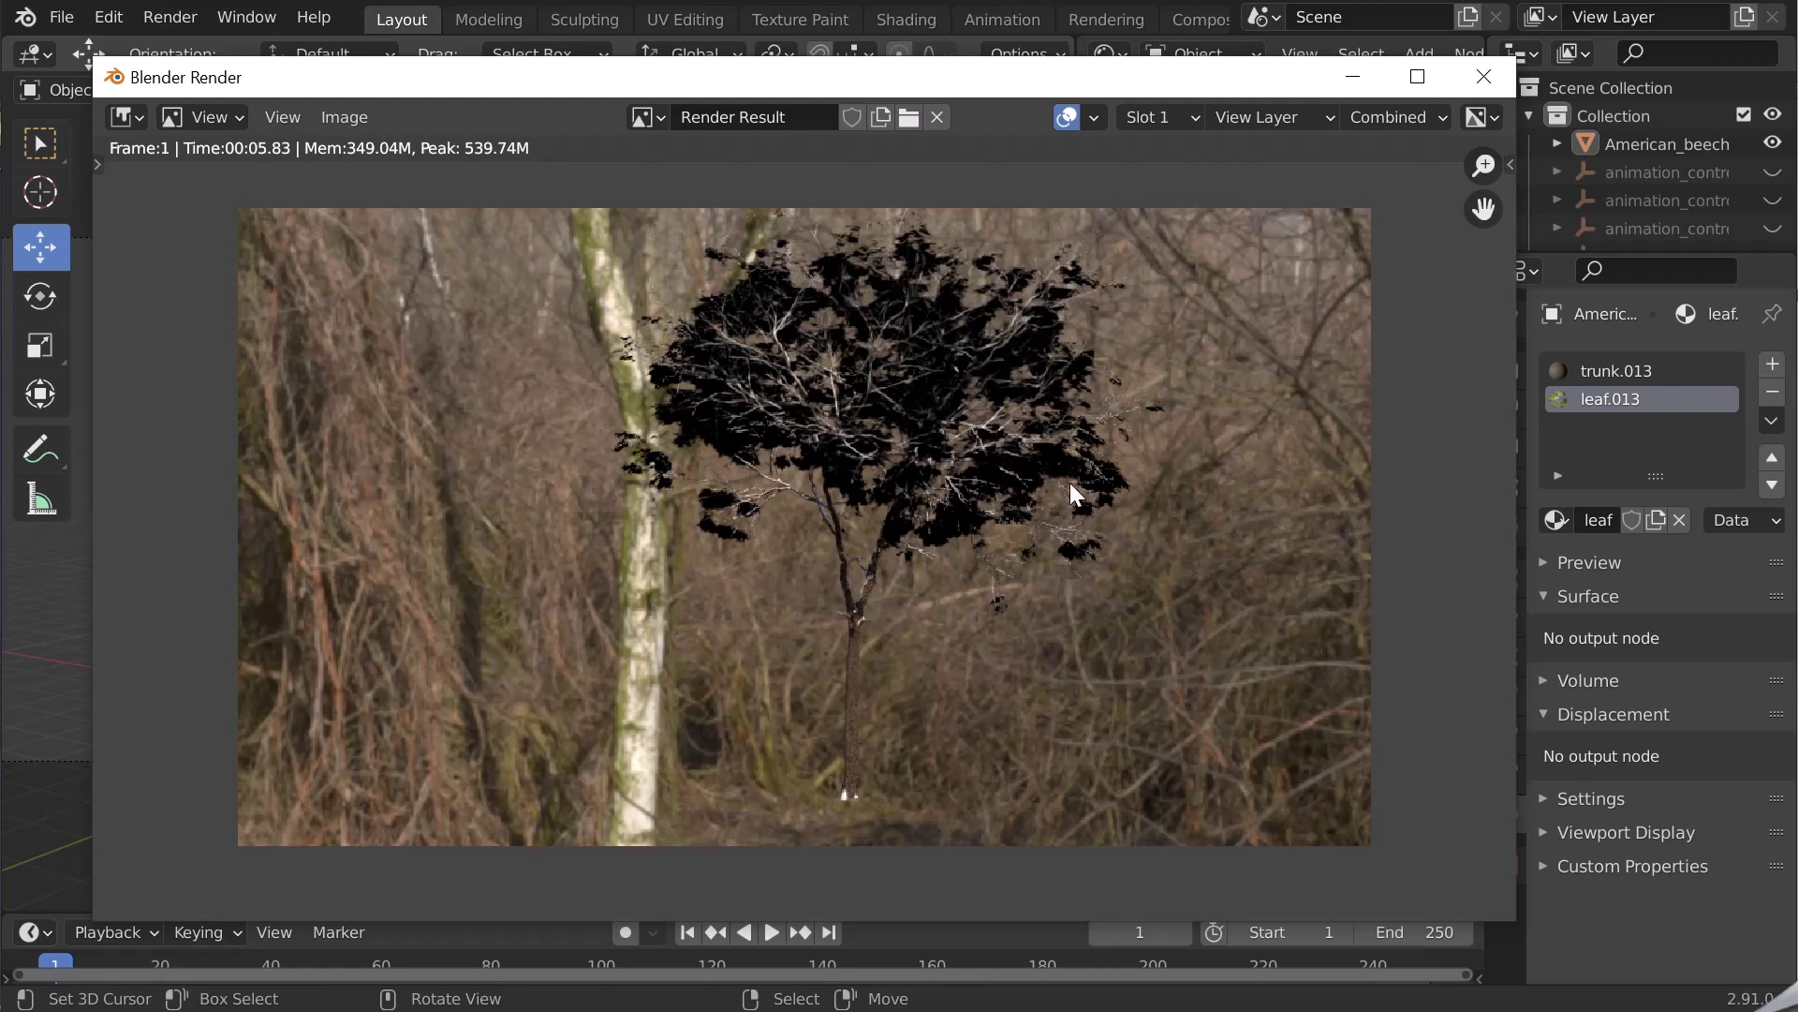
{"action": "left_click", "coordinate": [1356, 89]}
{"action": "left_click", "coordinate": [1507, 368]}
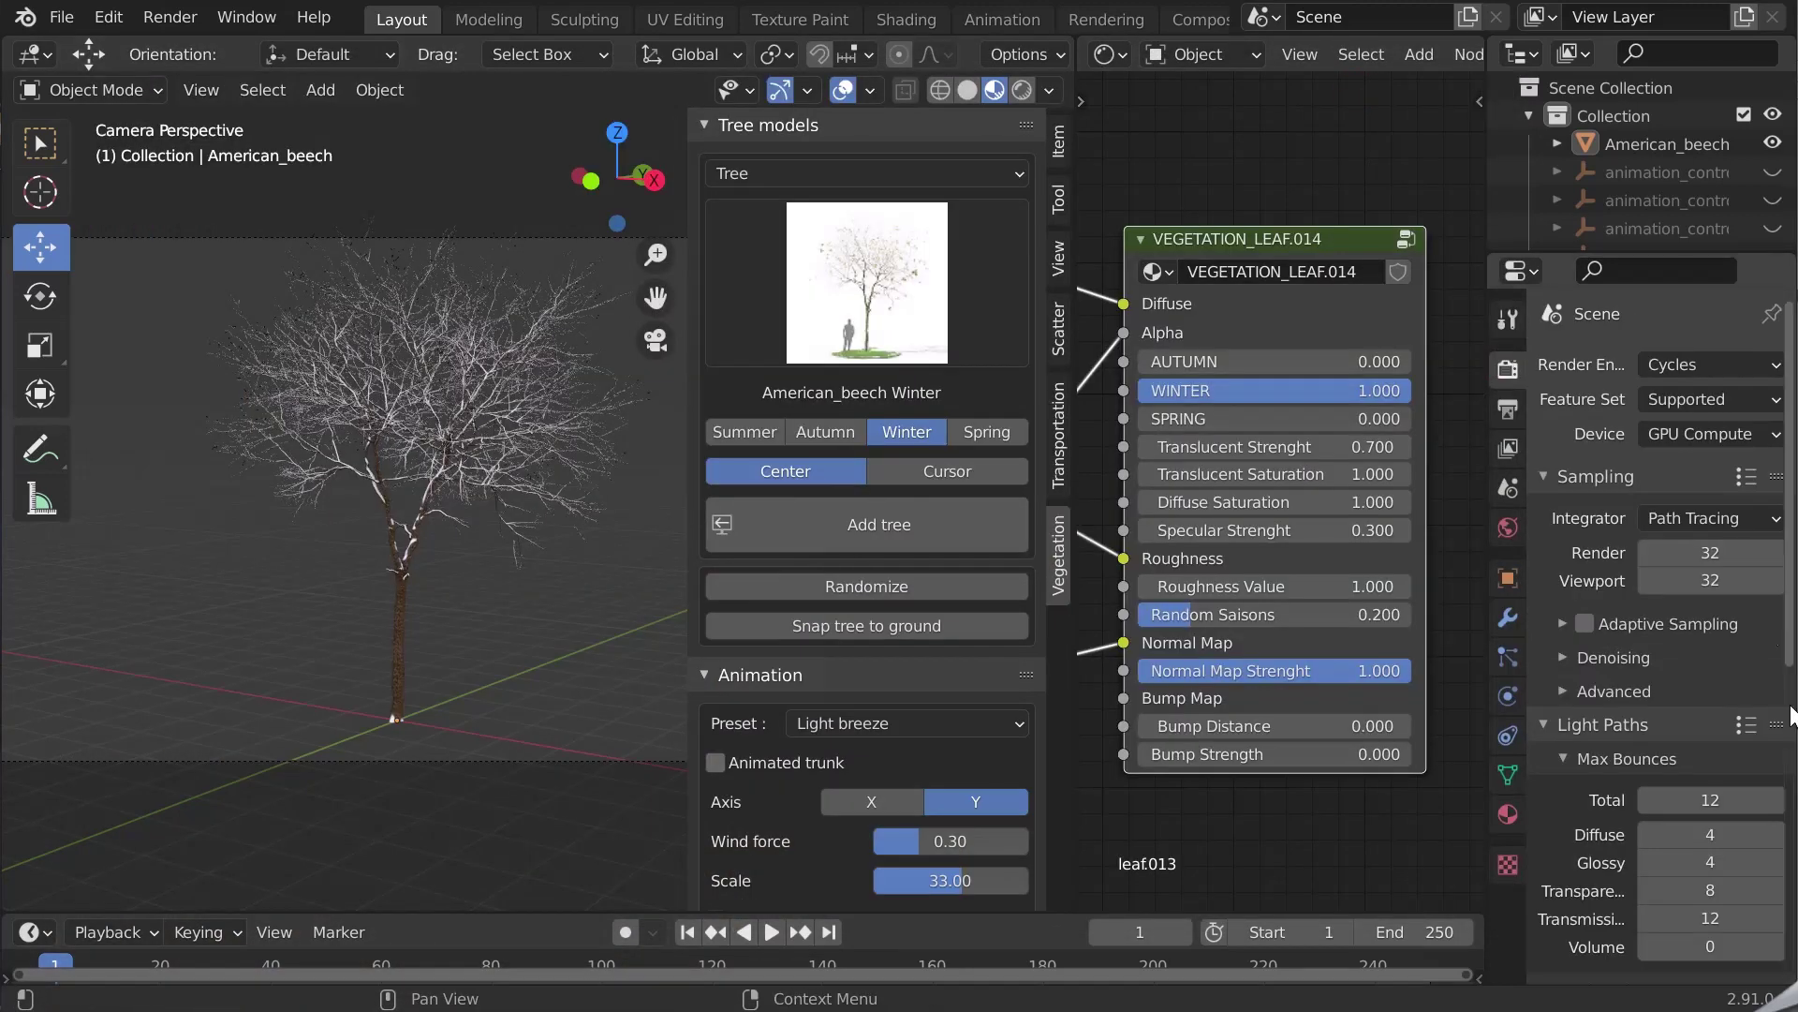
{"action": "scroll", "coordinate": [1630, 843], "scroll_direction": "down", "scroll_amount": 5}
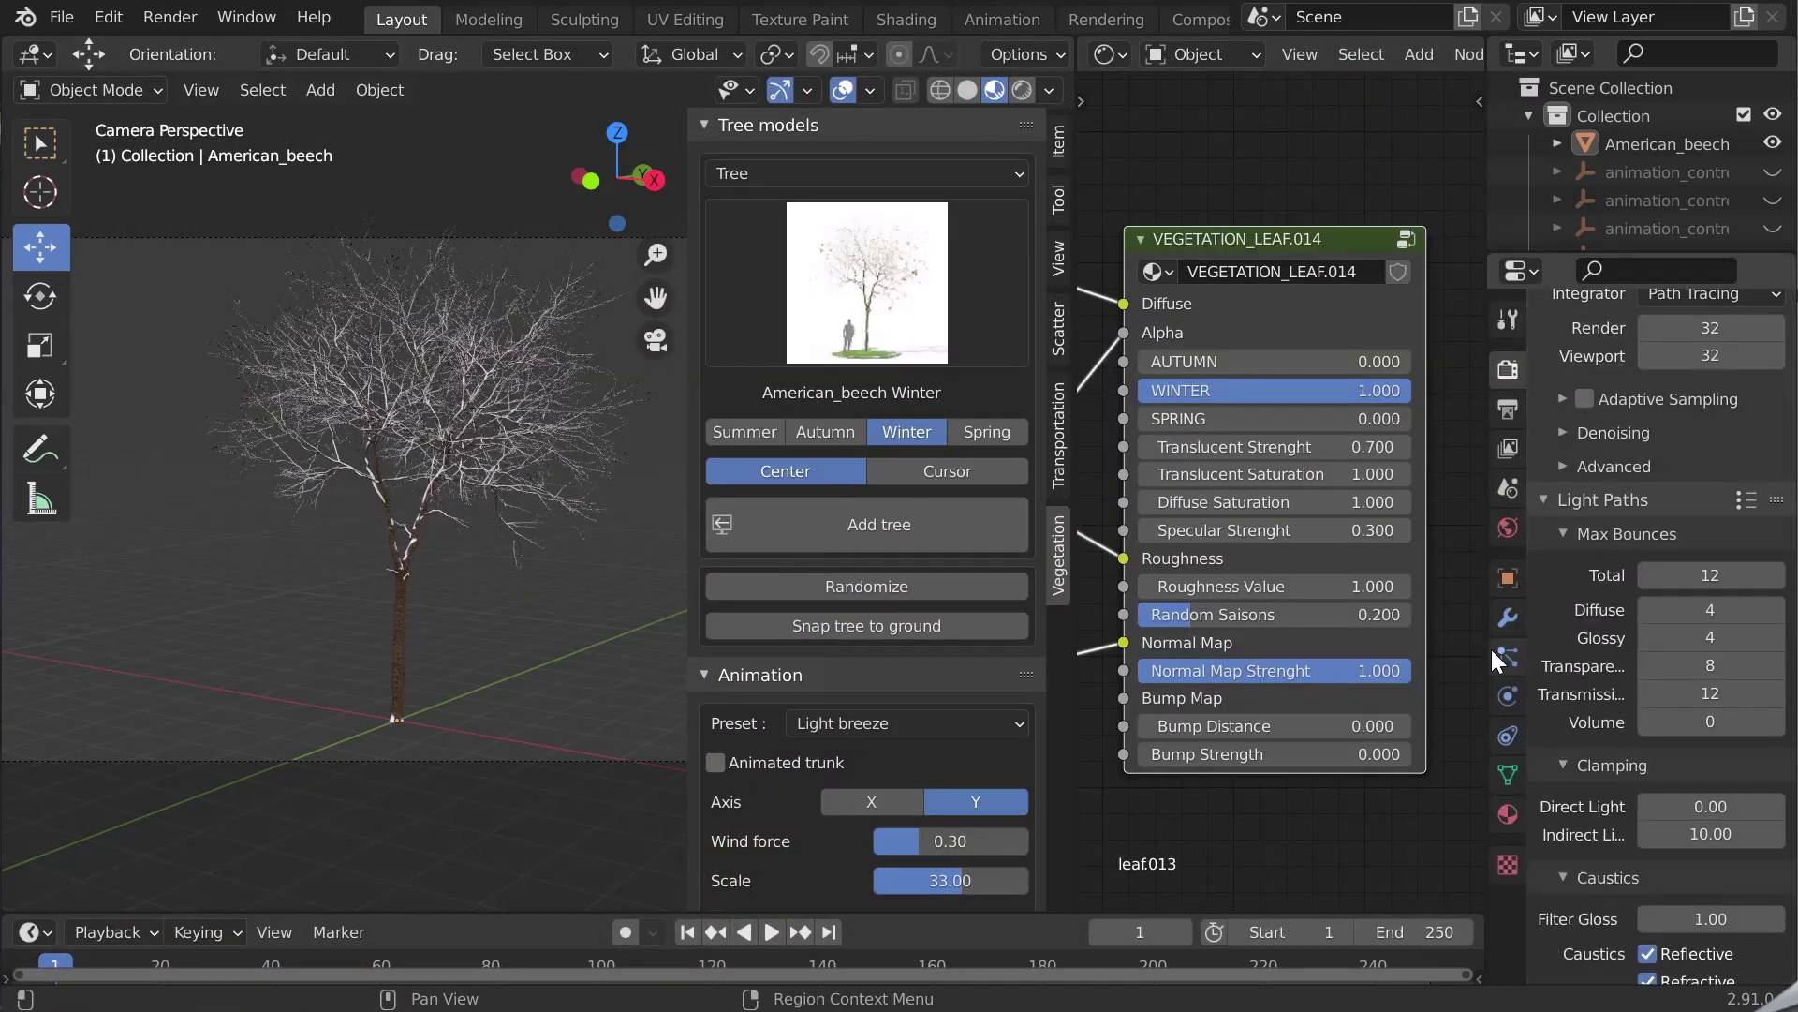
{"action": "left_click_drag", "start_coordinate": [1489, 647], "coordinate": [1388, 646]}
Step: Set Max Bounces Transparency to 150 and re-render the frame
{"action": "double_click", "coordinate": [1684, 664]}
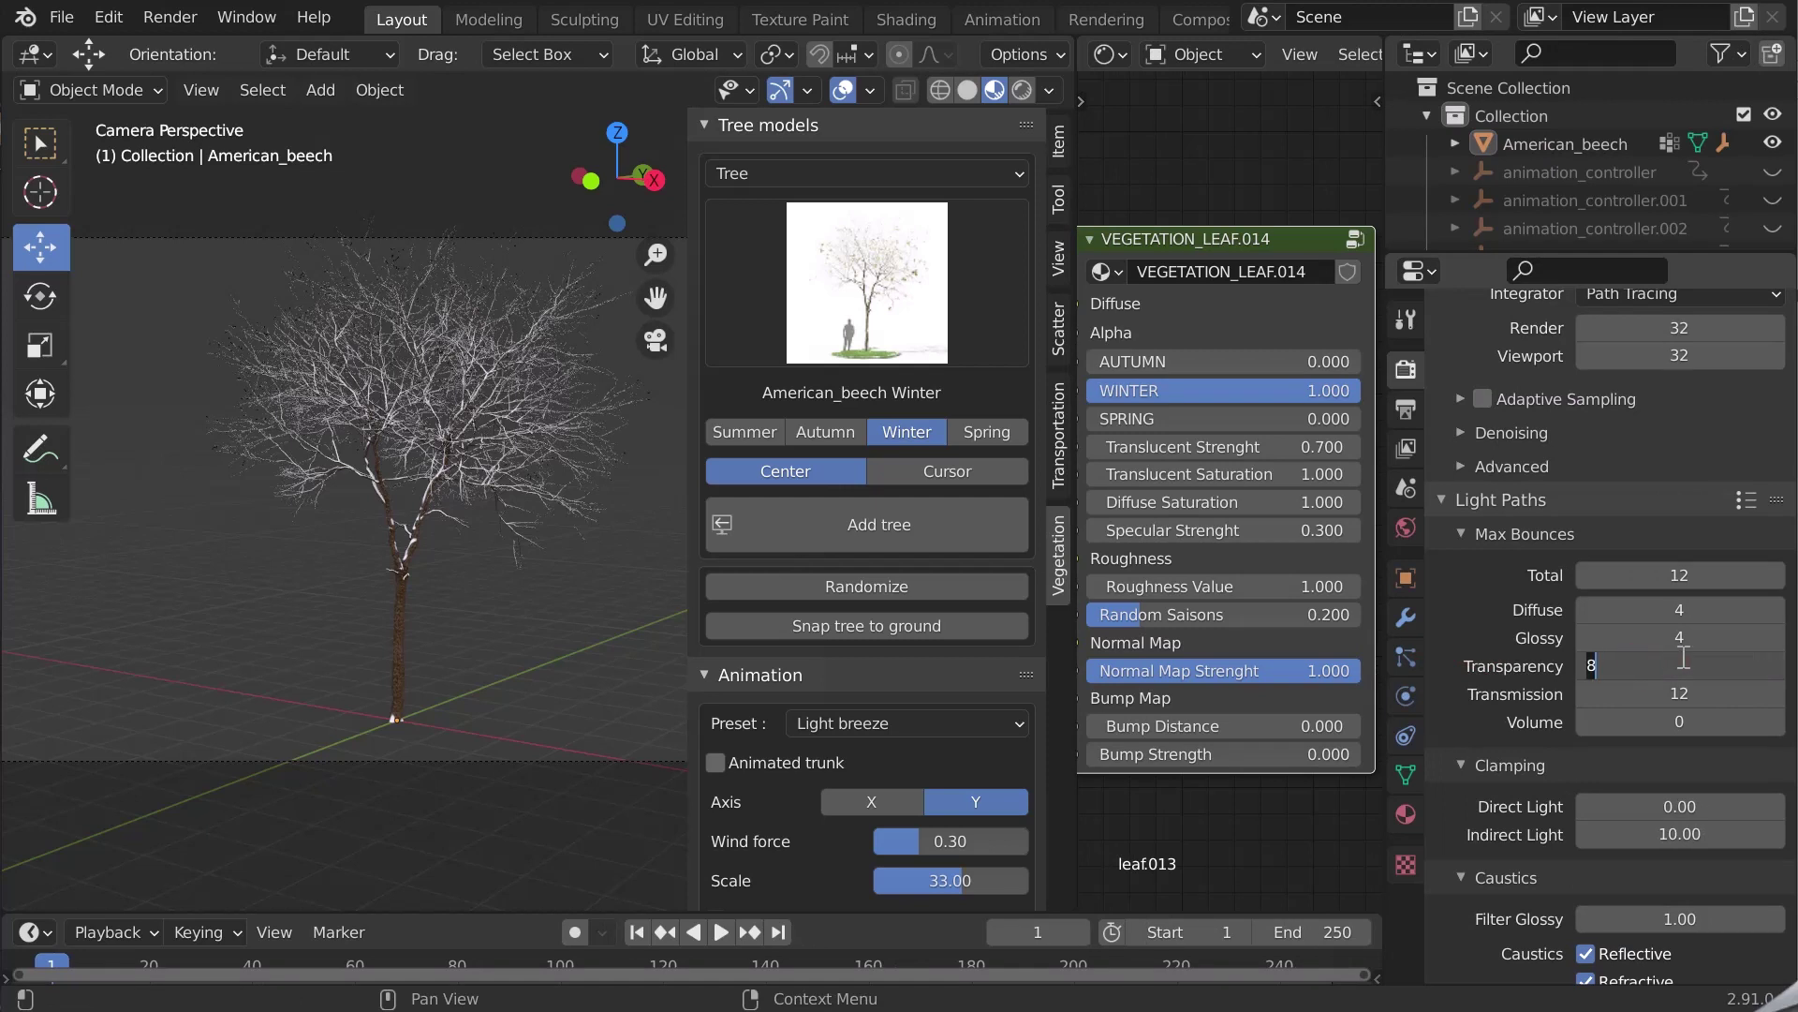
{"action": "type", "text": "150"}
{"action": "key", "text": "Return"}
{"action": "key", "text": "F12"}
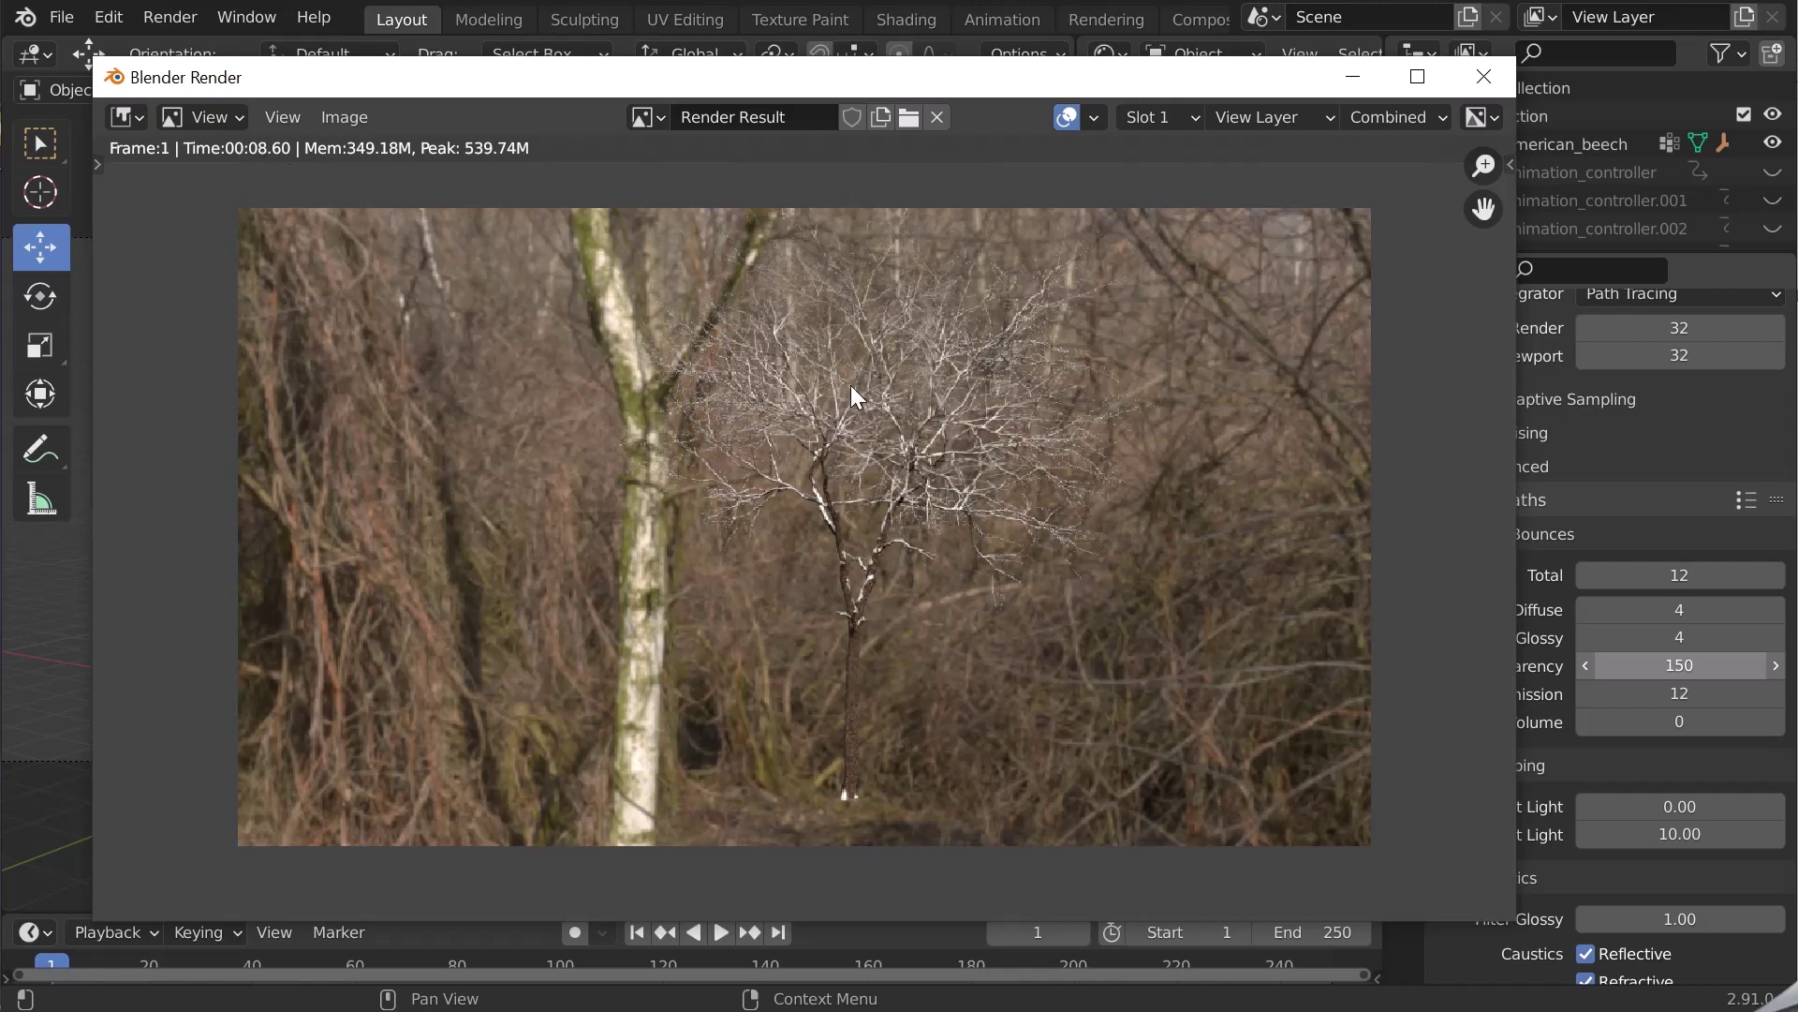
{"action": "key", "text": "Escape"}
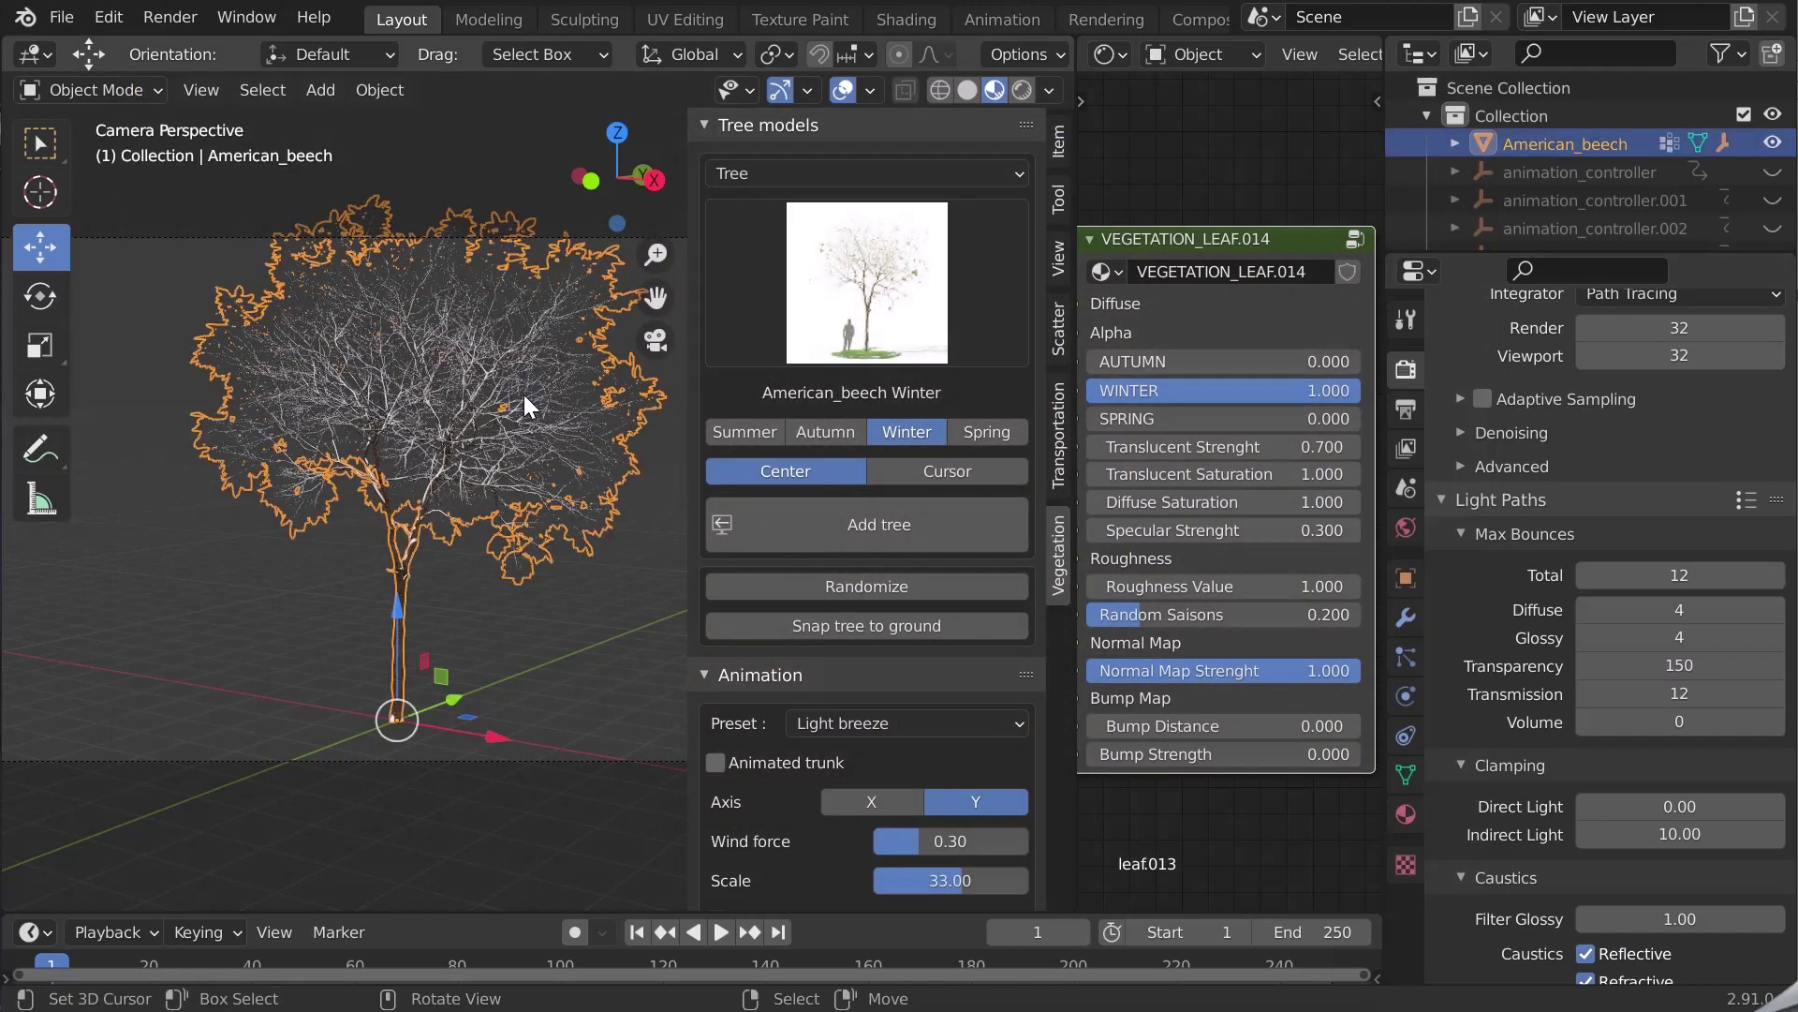
Step: In wireframe Edit Mode, select all faces using the leaf.013 material and delete their vertices
{"action": "key", "text": "z"}
{"action": "left_click", "coordinate": [266, 398]}
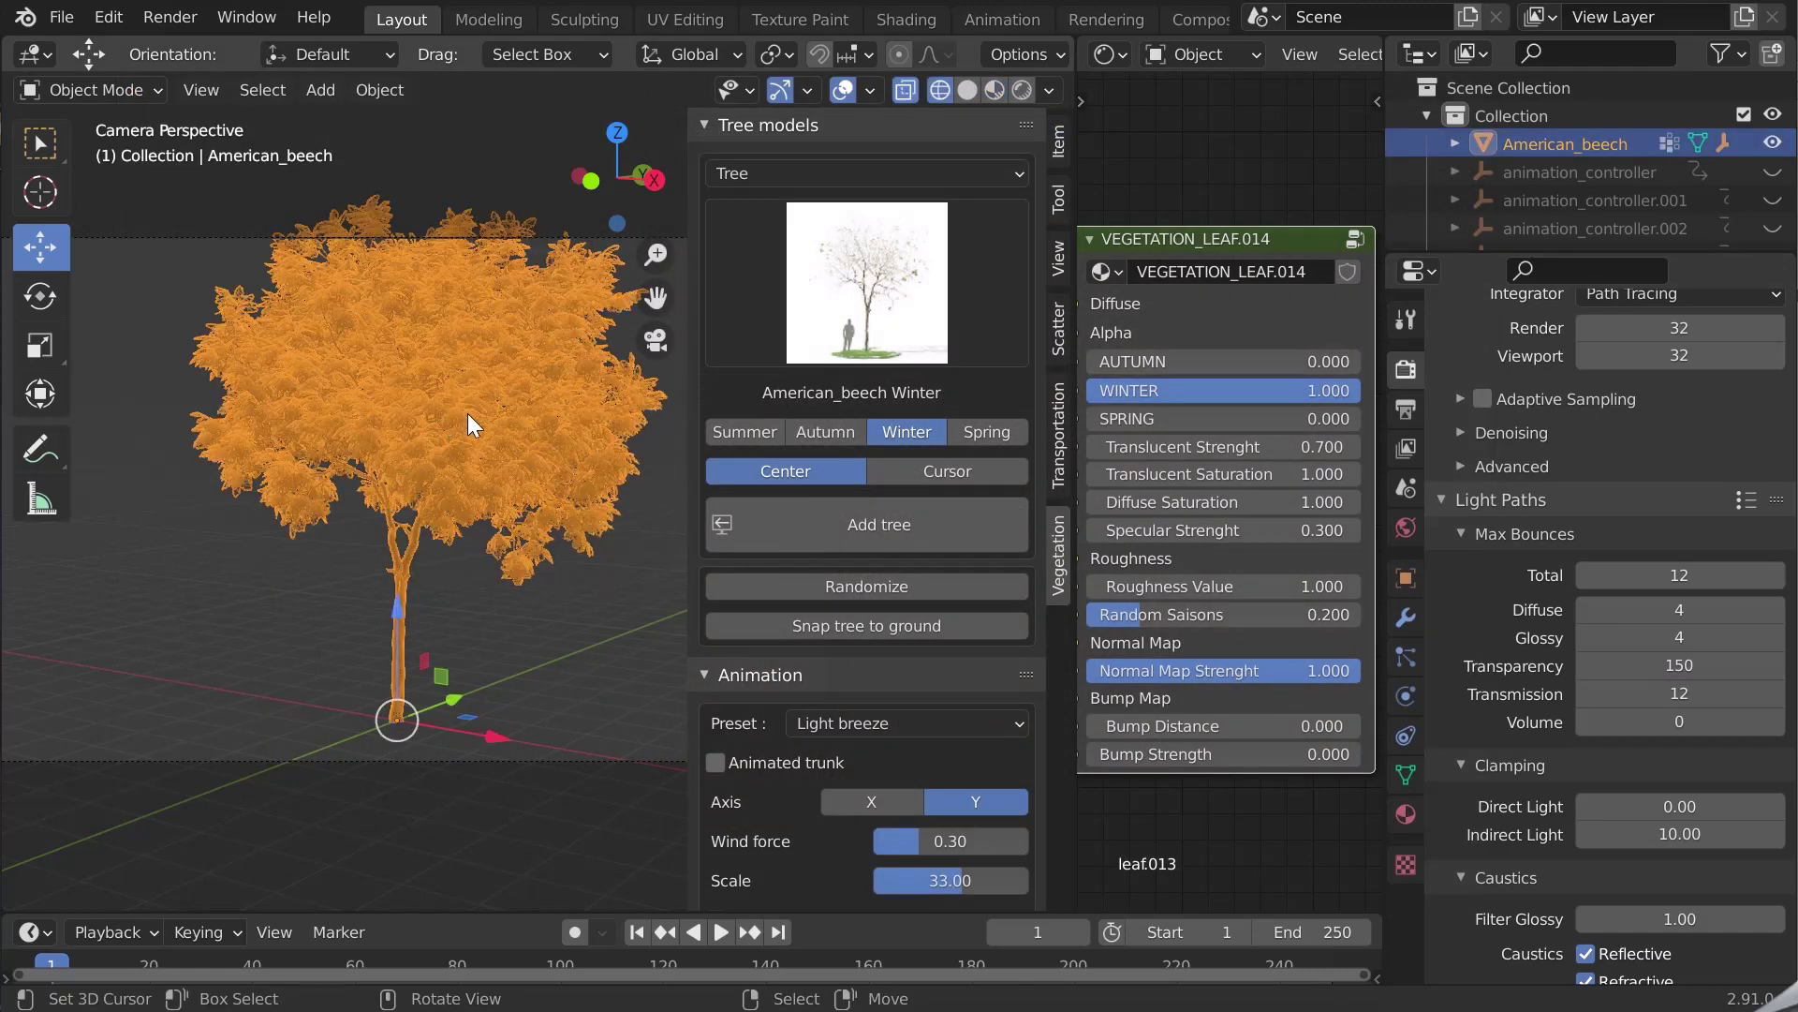
{"action": "key", "text": "Tab"}
{"action": "key", "text": "alt+a"}
{"action": "left_click", "coordinate": [468, 414]}
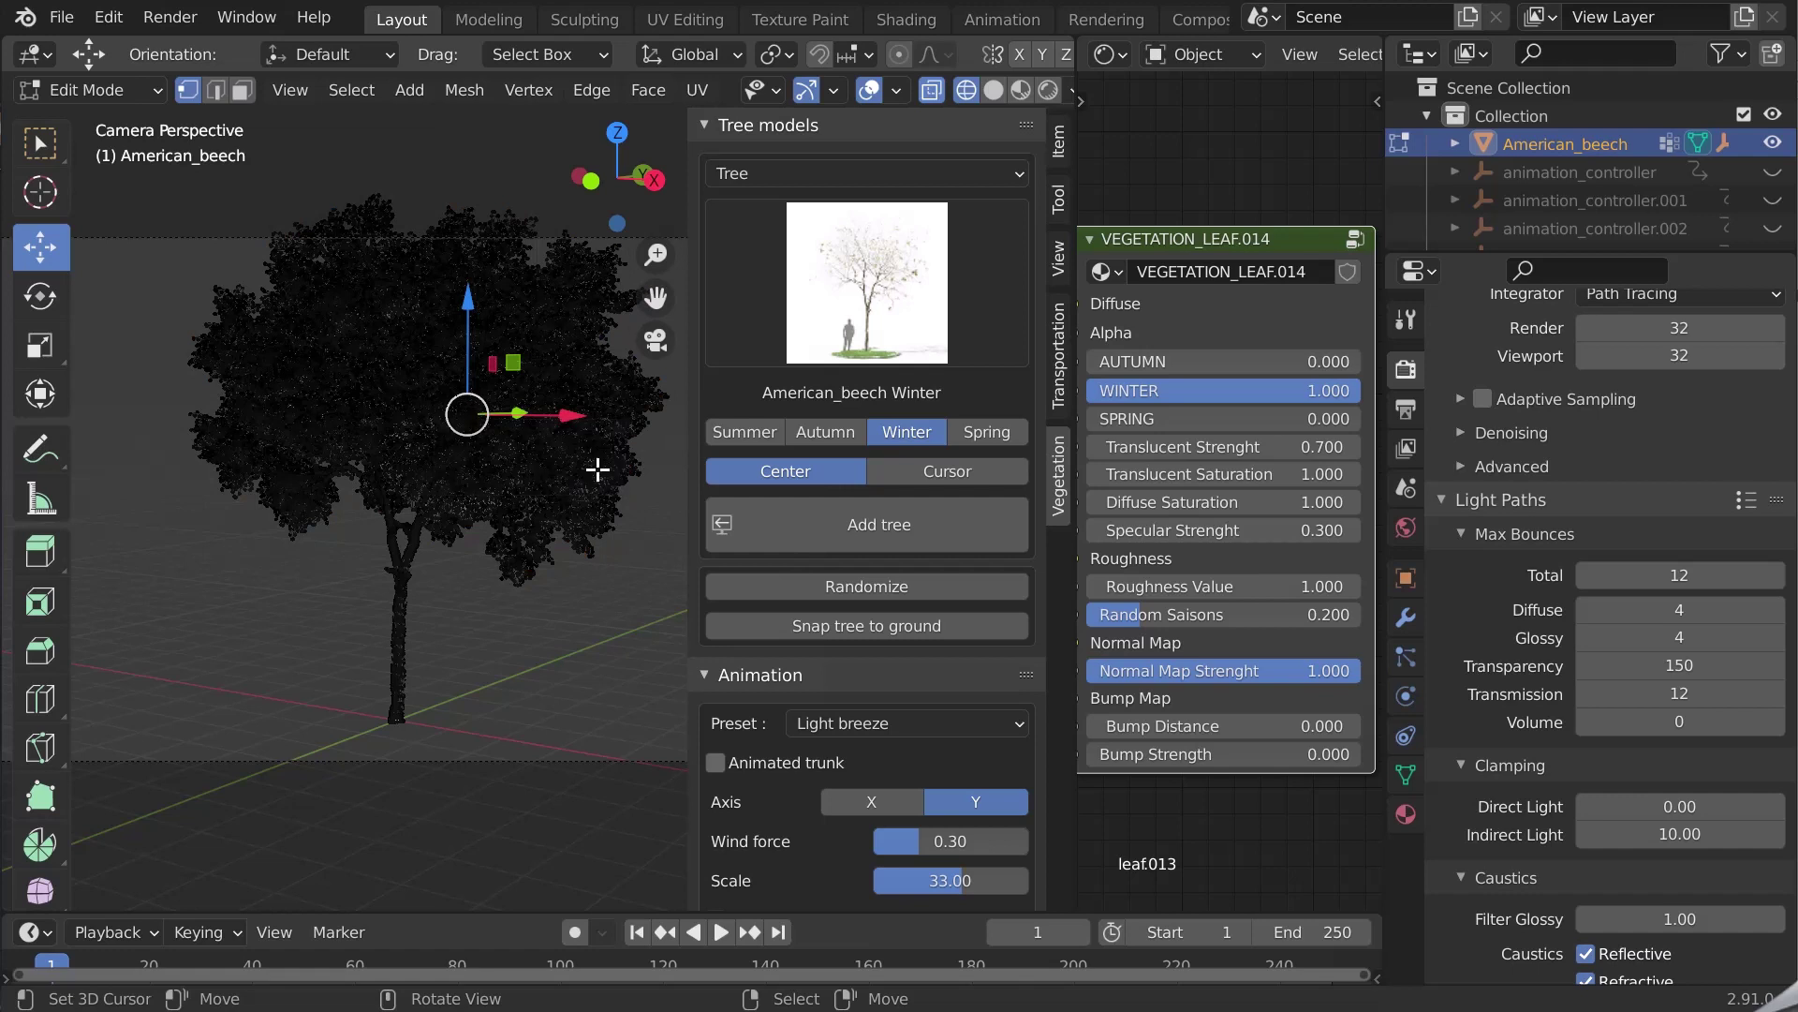
{"action": "left_click", "coordinate": [1407, 811]}
{"action": "left_click", "coordinate": [1627, 528]}
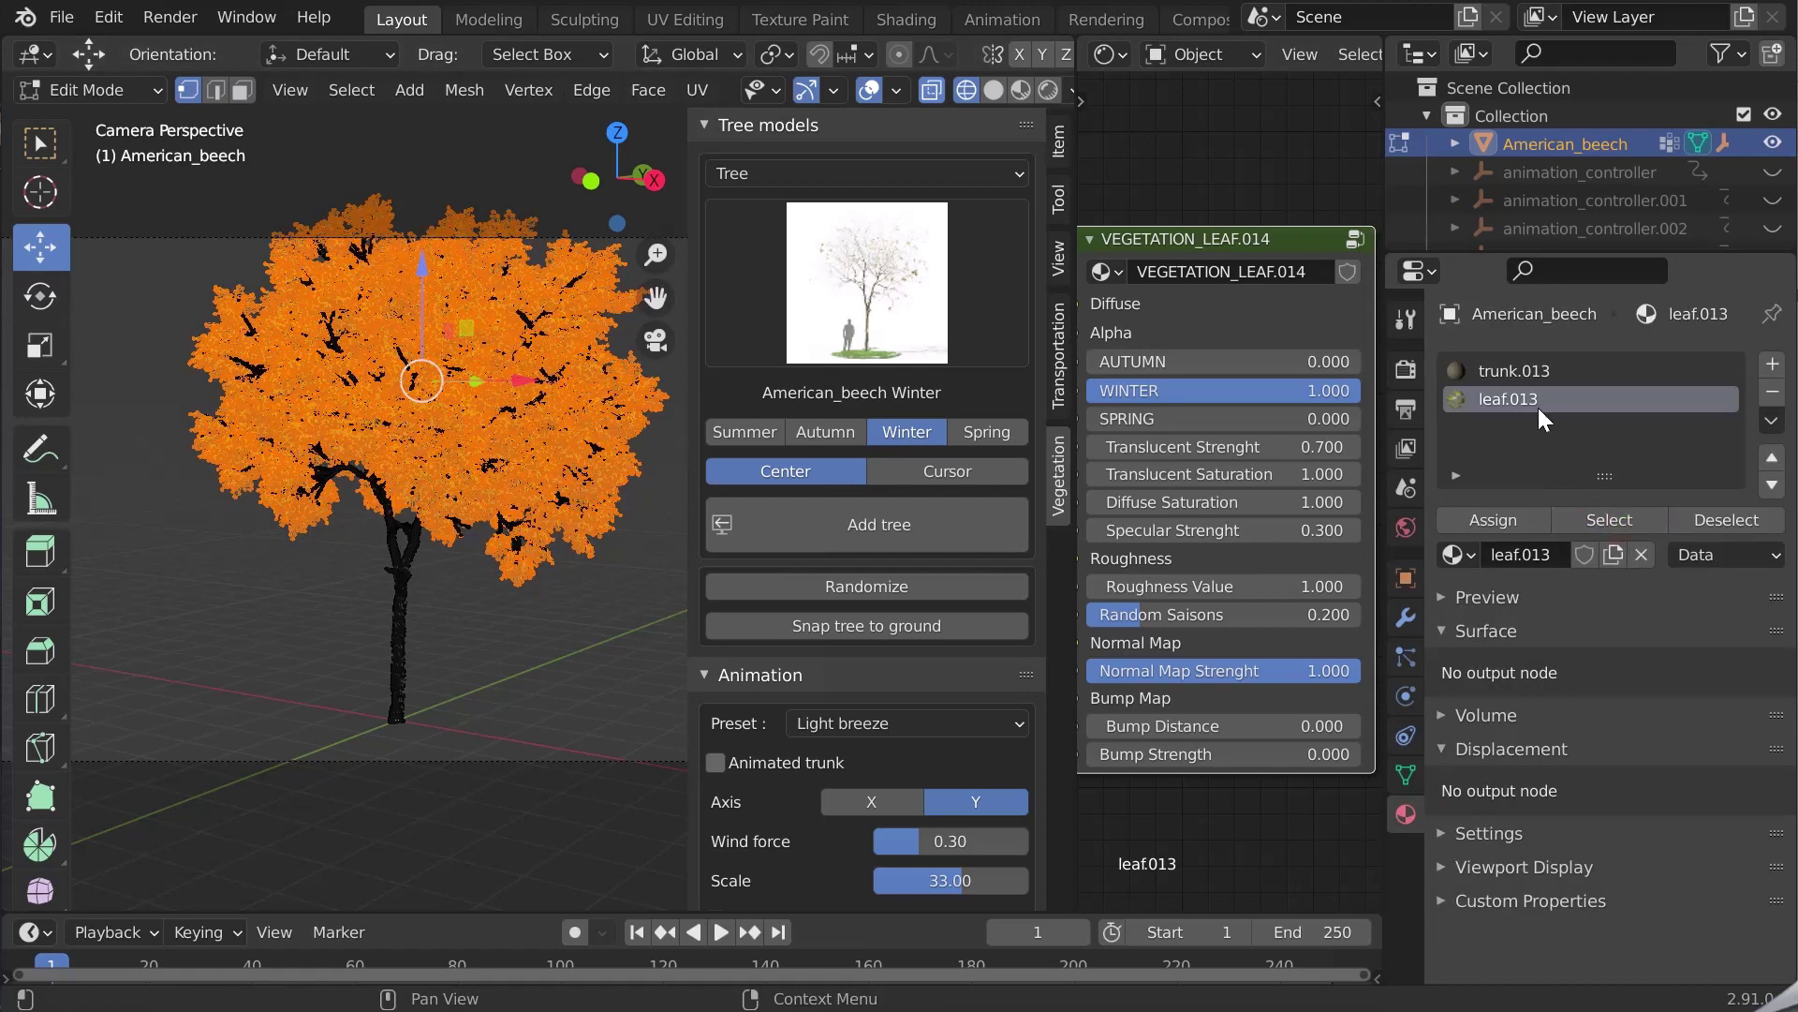
{"action": "key", "text": "x"}
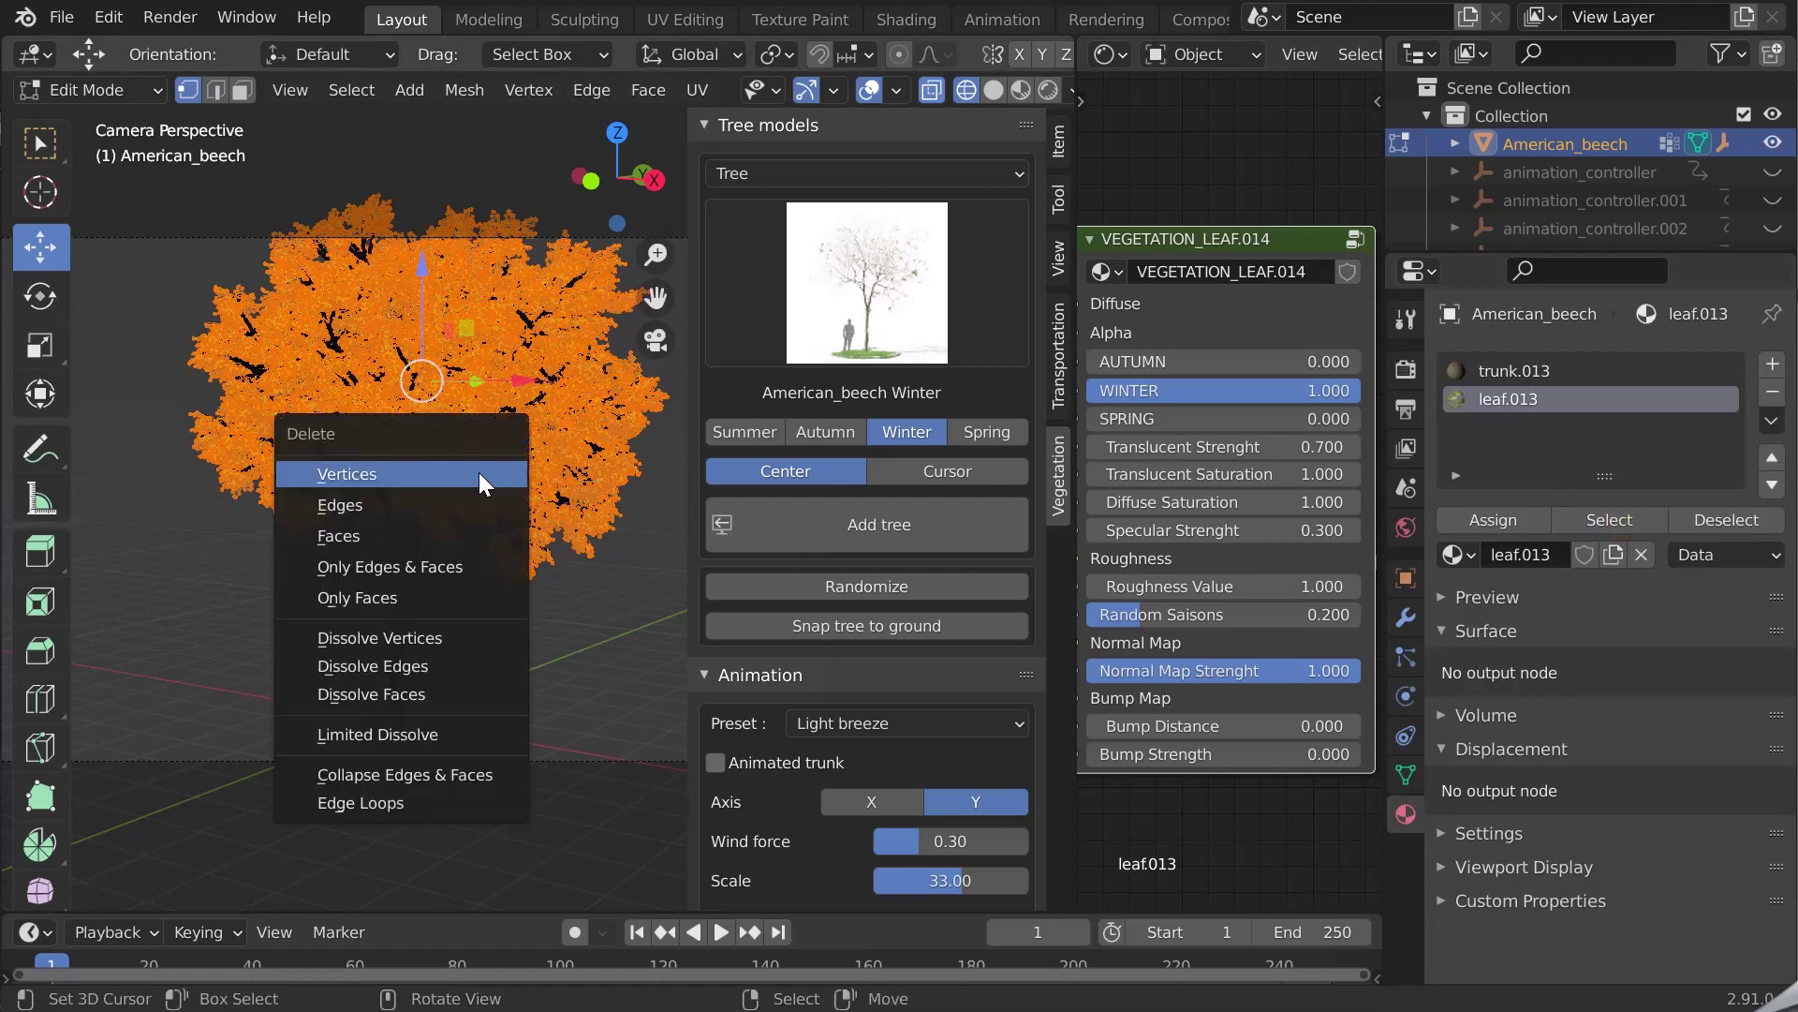
{"action": "left_click", "coordinate": [479, 473]}
Step: Remove the leaf.013 material slot and return the viewport to solid shading
{"action": "key", "text": "Tab"}
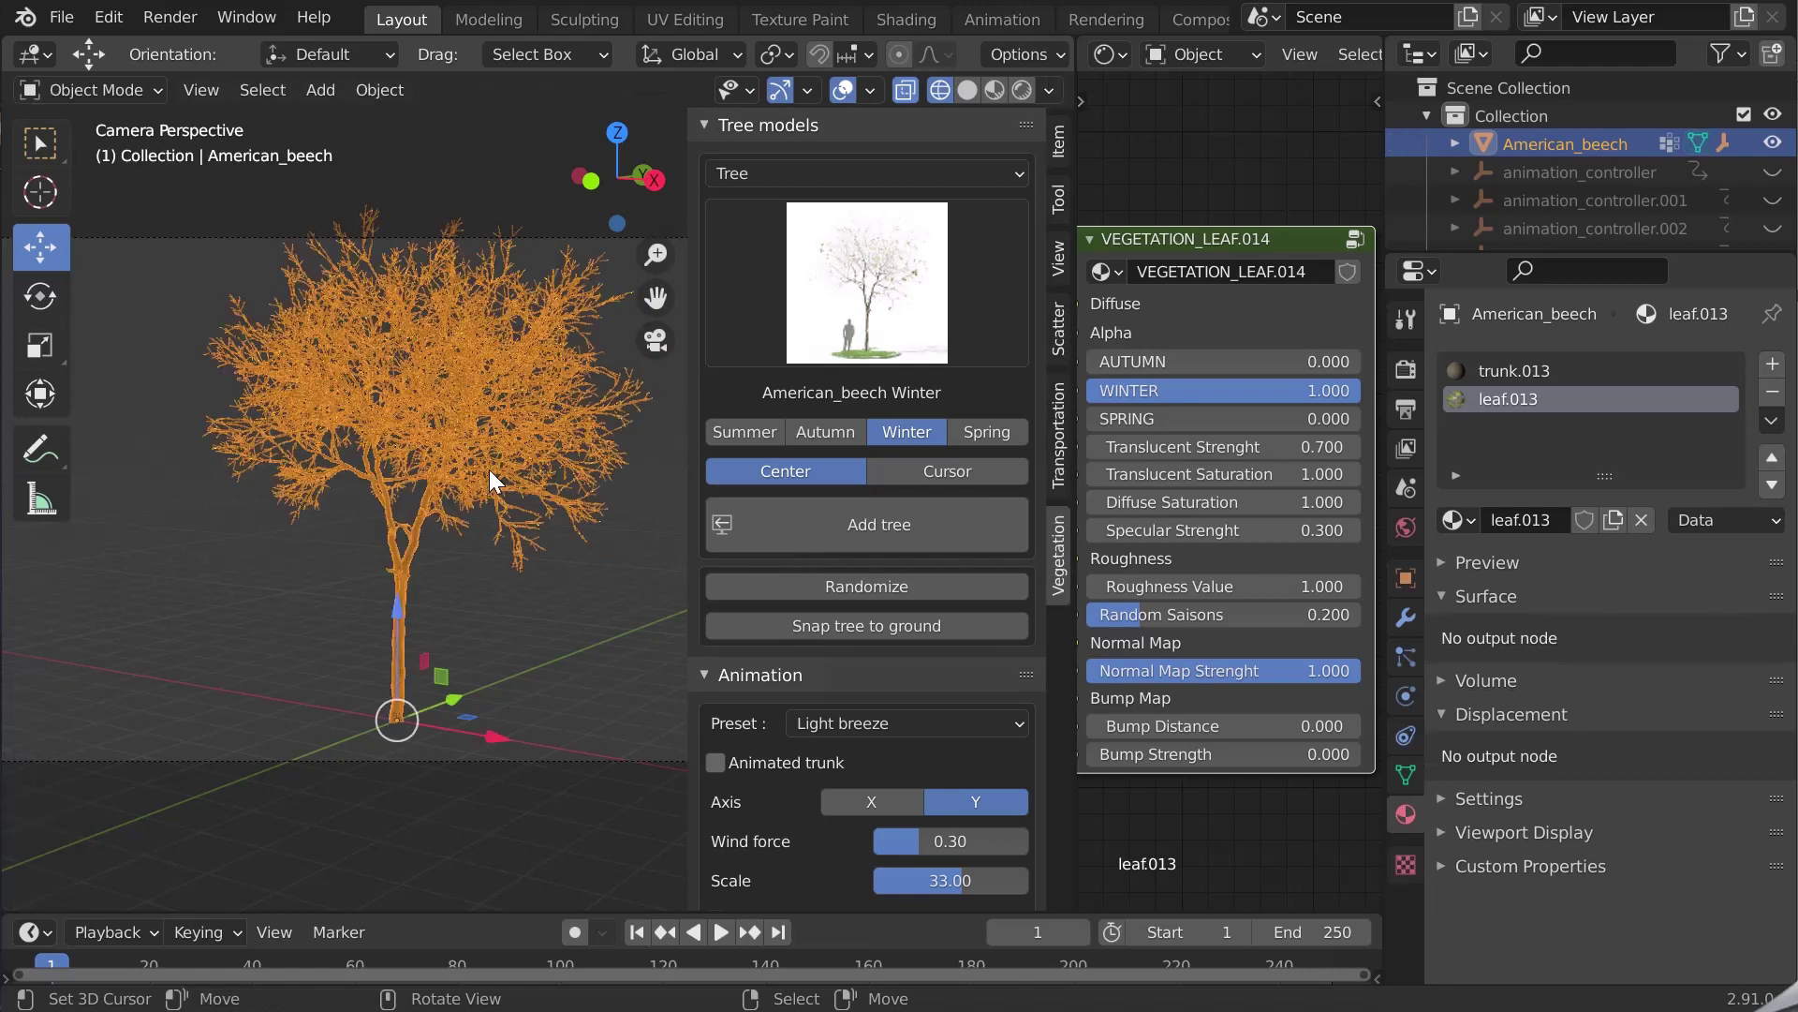
{"action": "left_click", "coordinate": [1771, 393]}
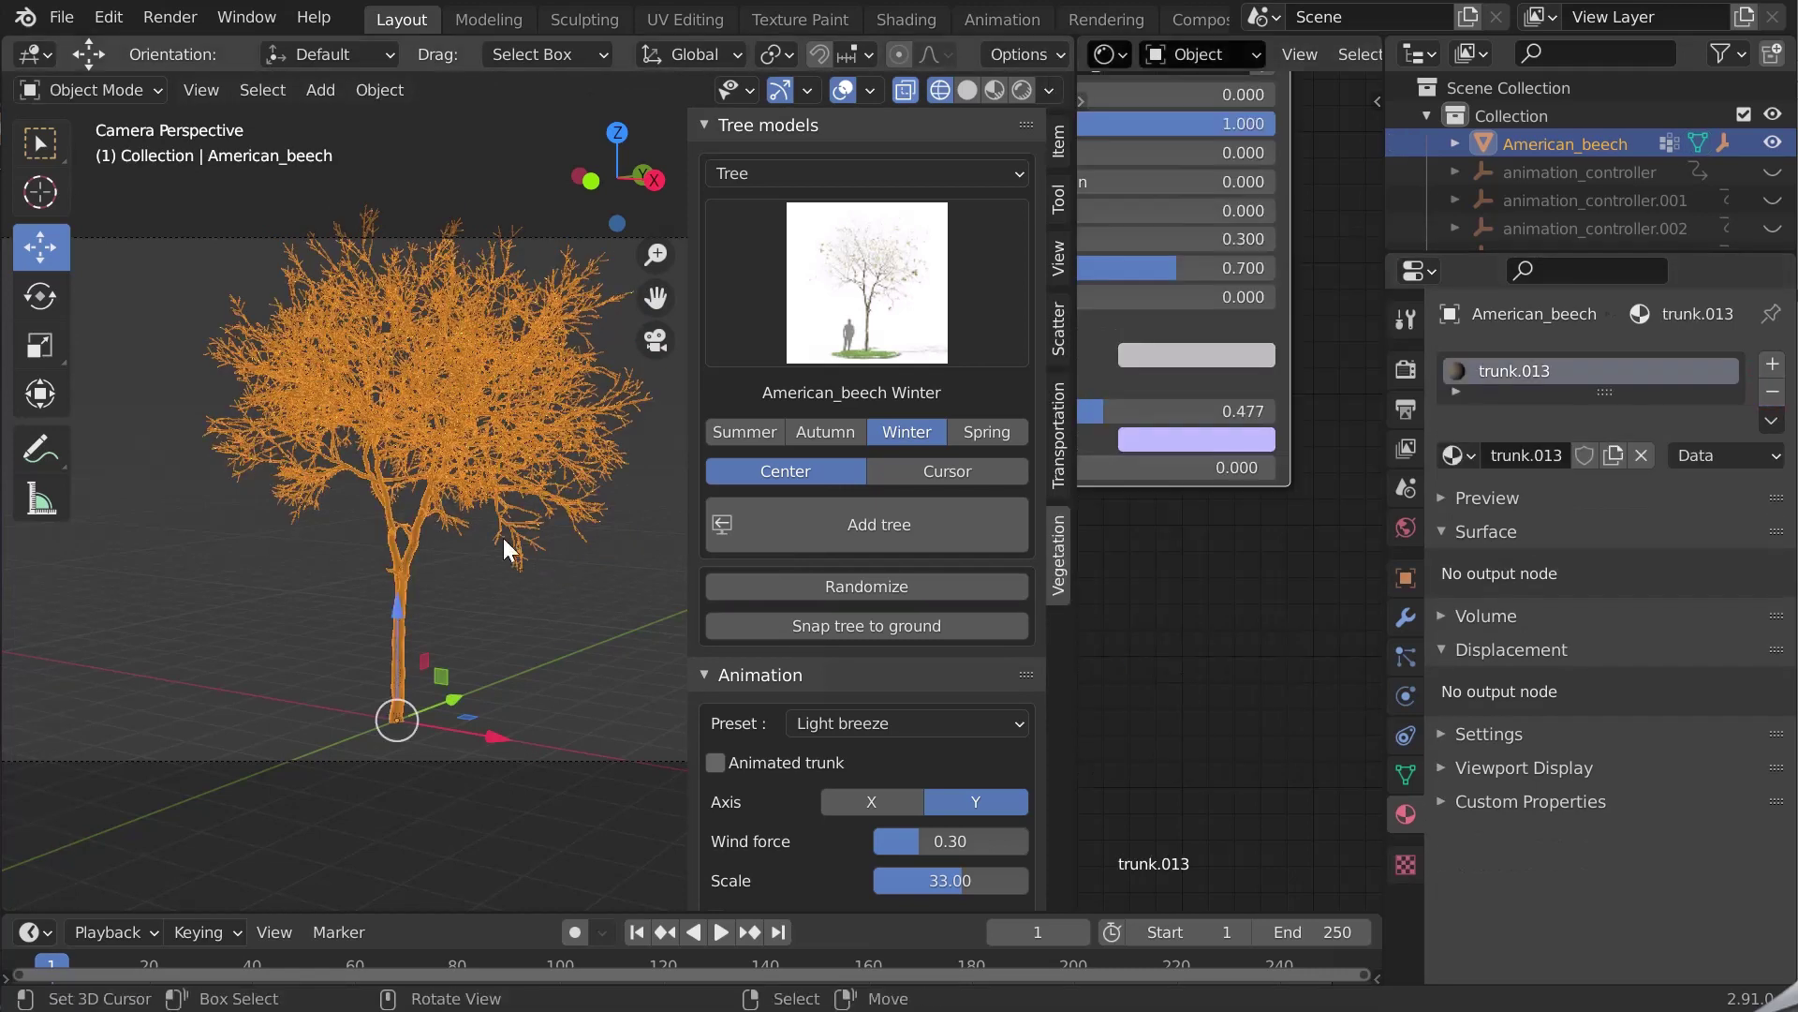
{"action": "key", "text": "z"}
{"action": "left_click", "coordinate": [607, 520]}
{"action": "left_click", "coordinate": [583, 512]}
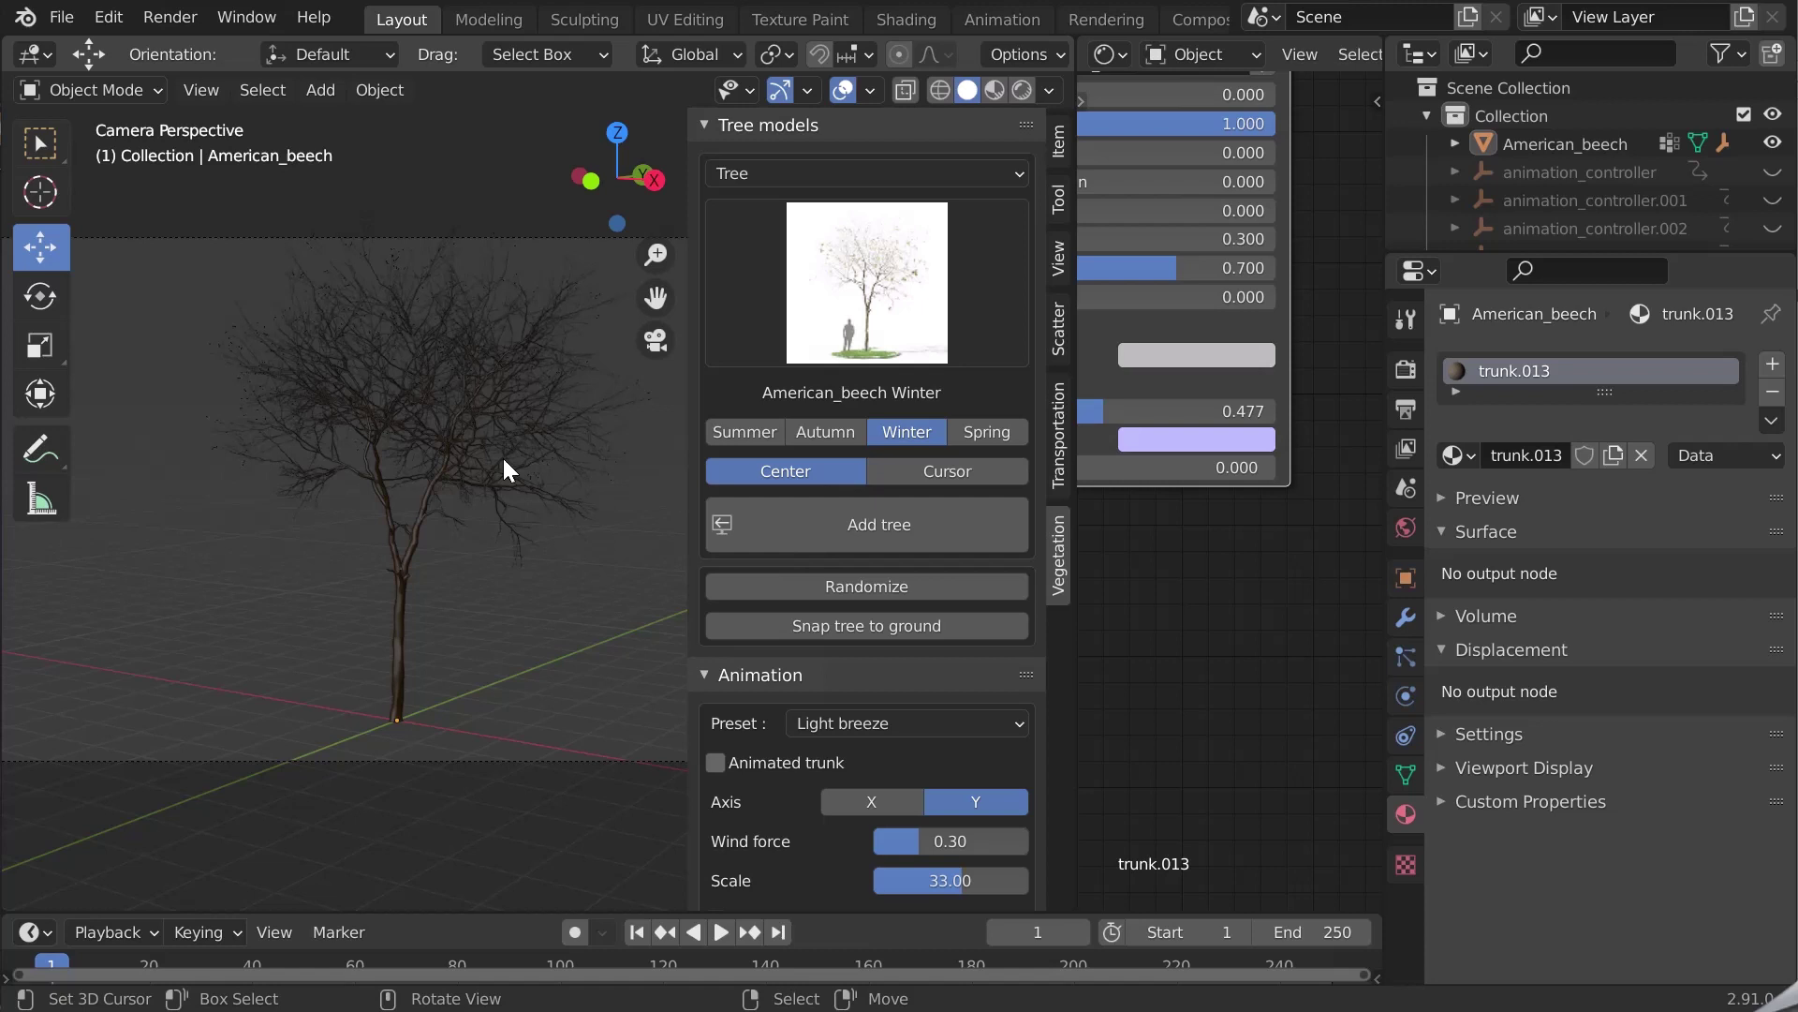
{"action": "left_click", "coordinate": [1405, 368]}
Step: Set Light Paths transparency bounces to 6 and render the bare beech with F12
{"action": "left_click", "coordinate": [1770, 891]}
{"action": "type", "text": "150"}
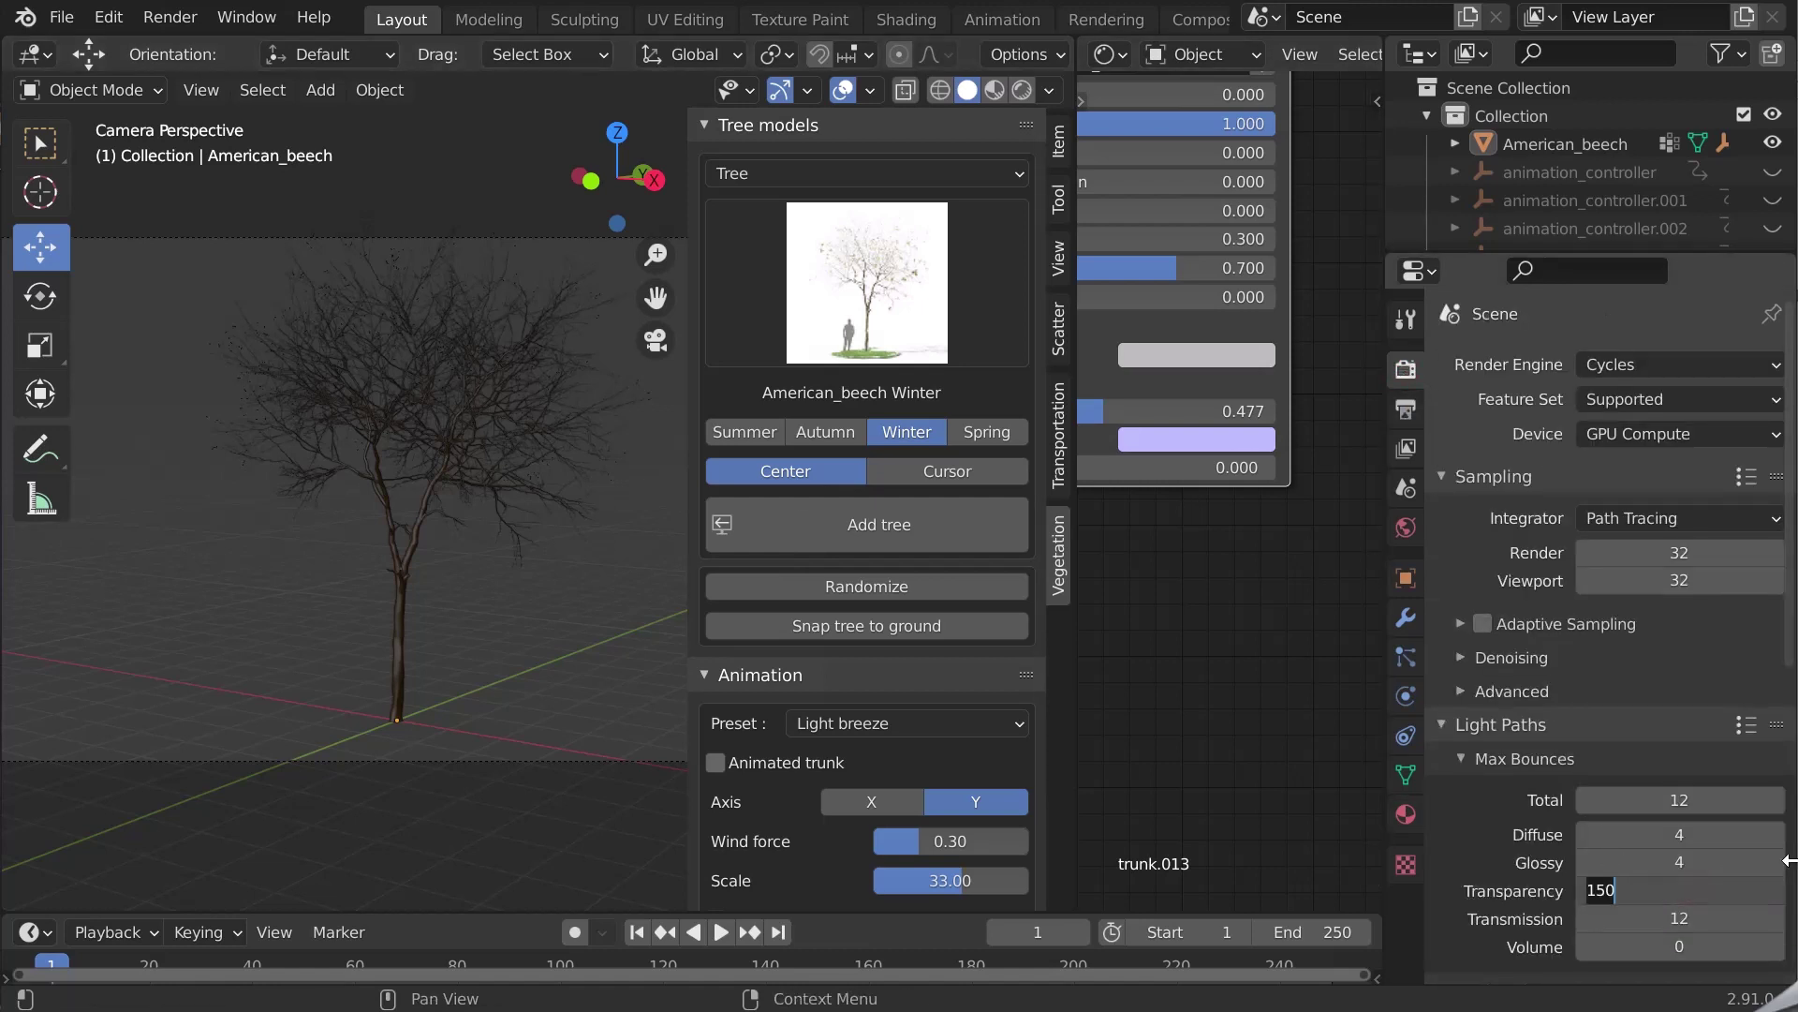
{"action": "key", "text": "ctrl+a"}
{"action": "type", "text": "6"}
{"action": "key", "text": "Return"}
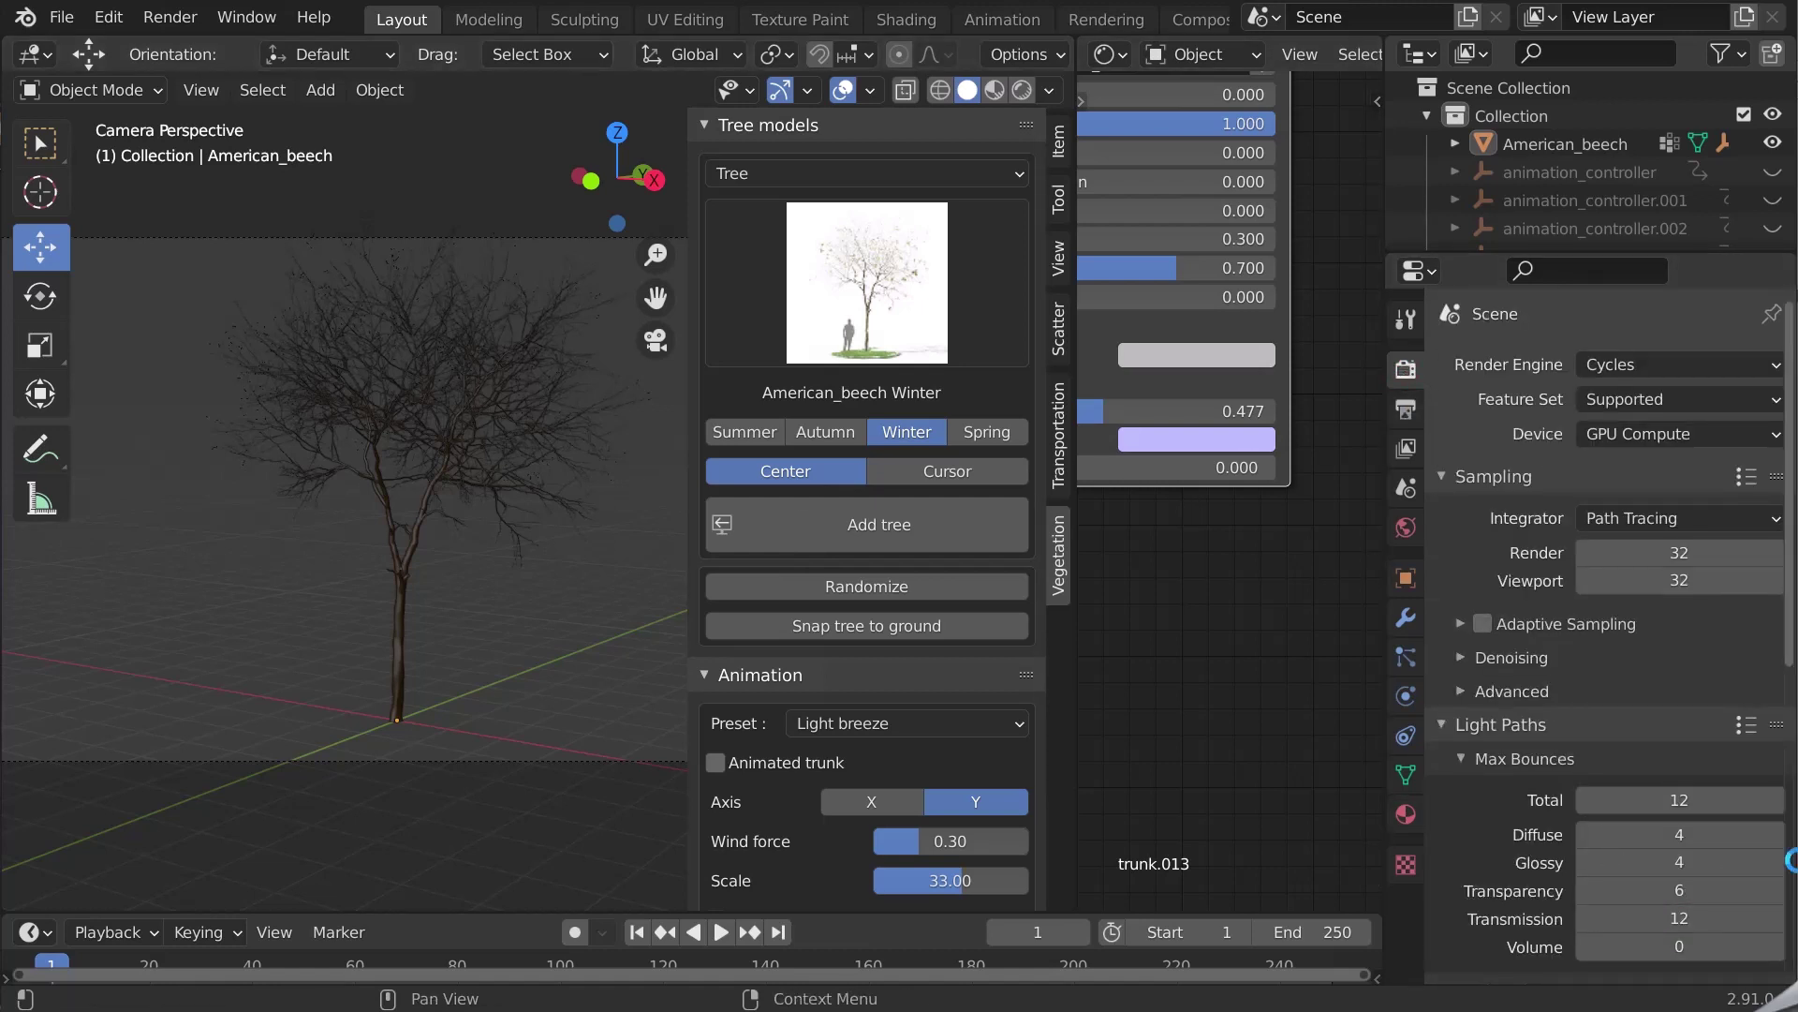
{"action": "key", "text": "F12"}
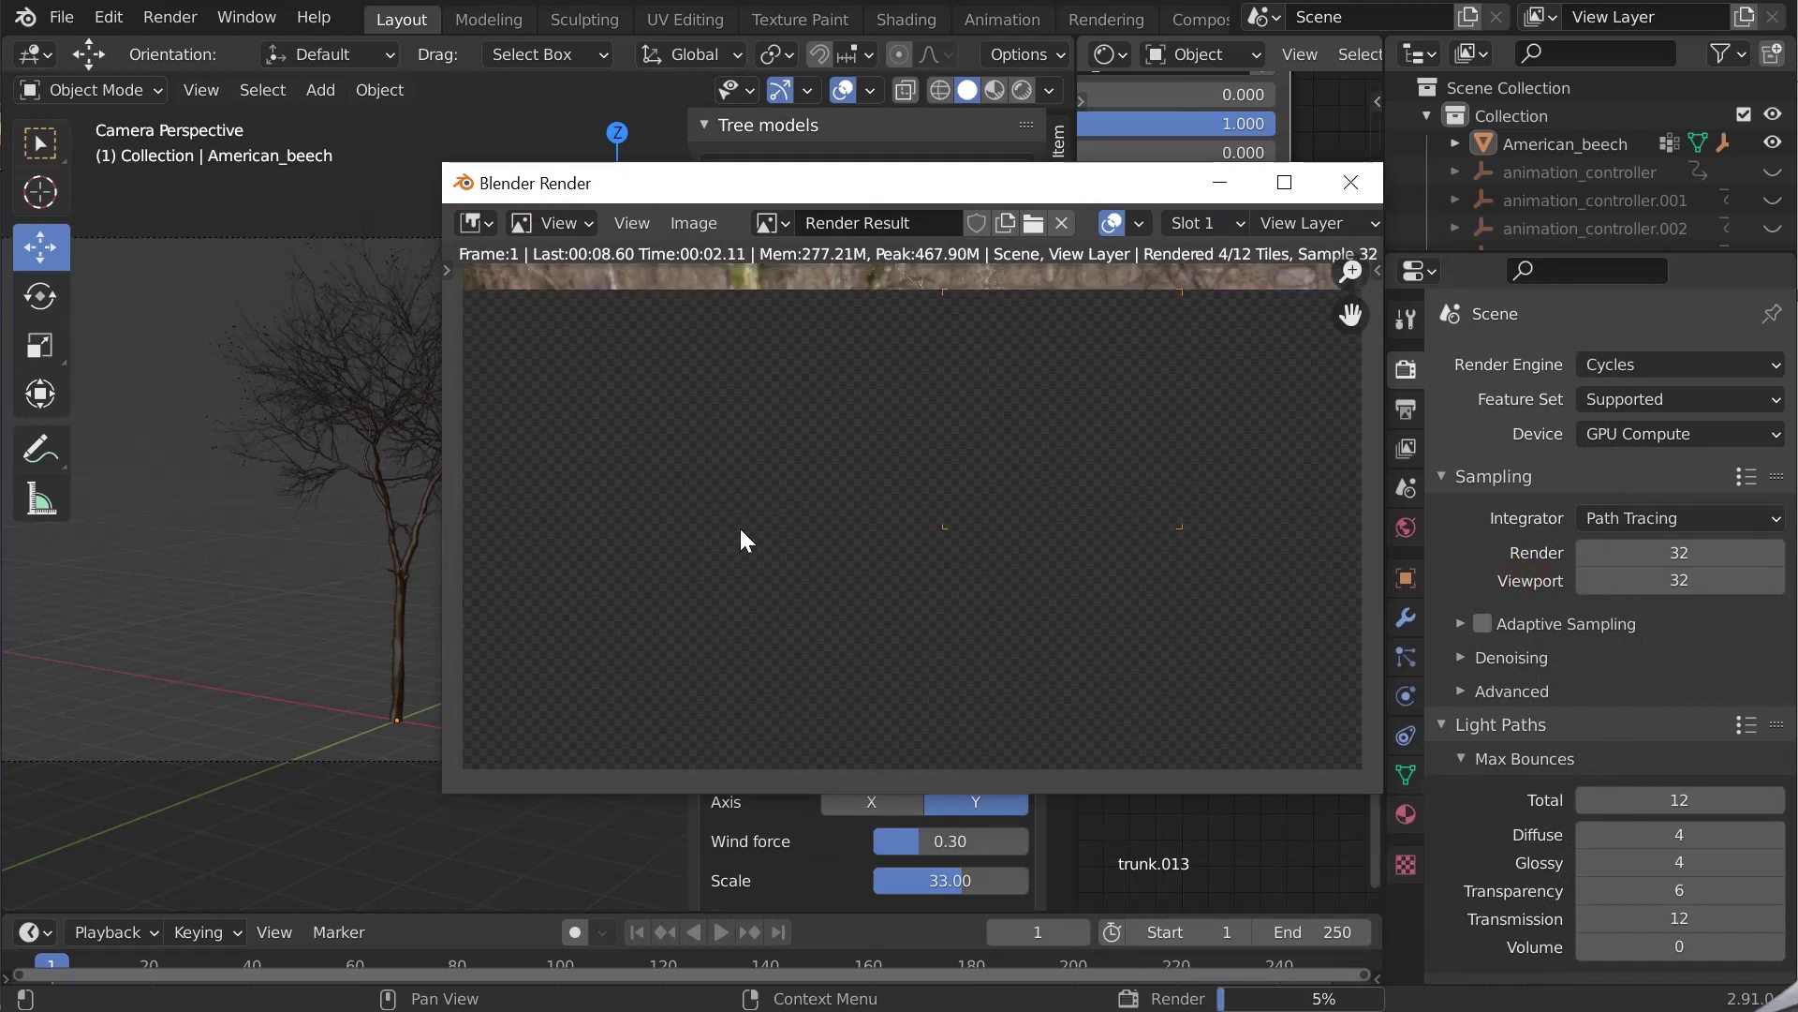